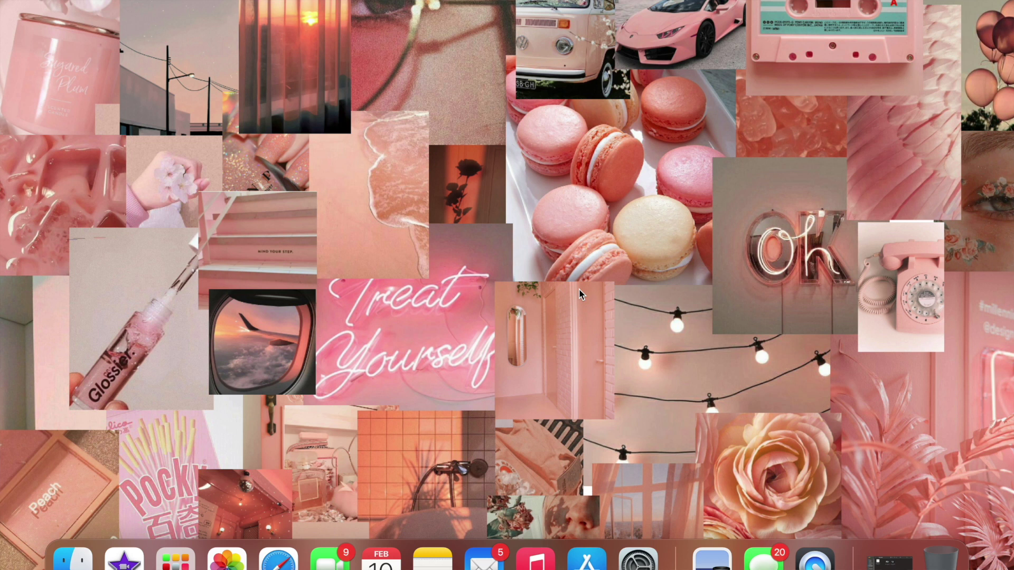
- Switch to iMovie and create a new movie project
left_click(884, 557)
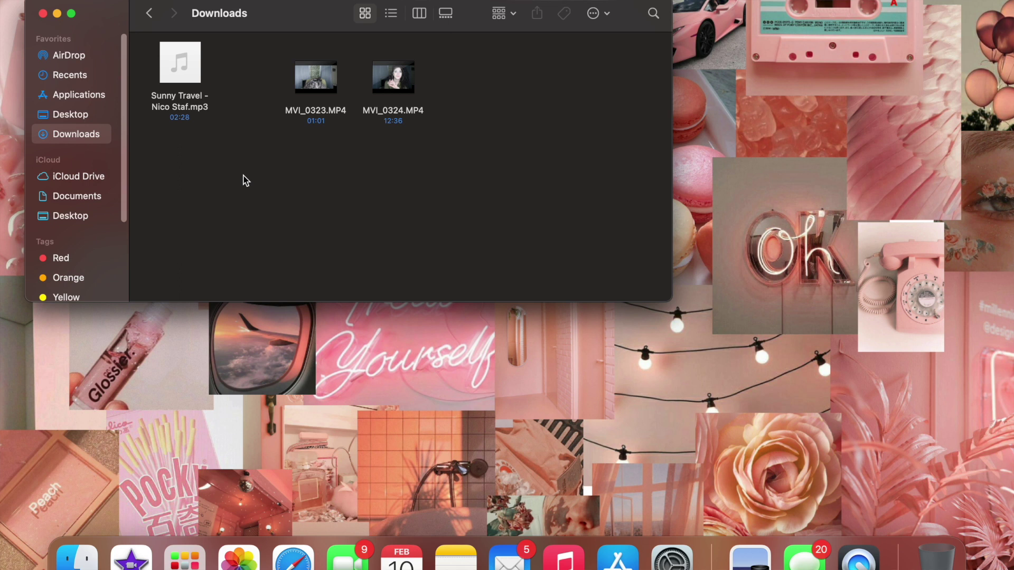
left_click(57, 13)
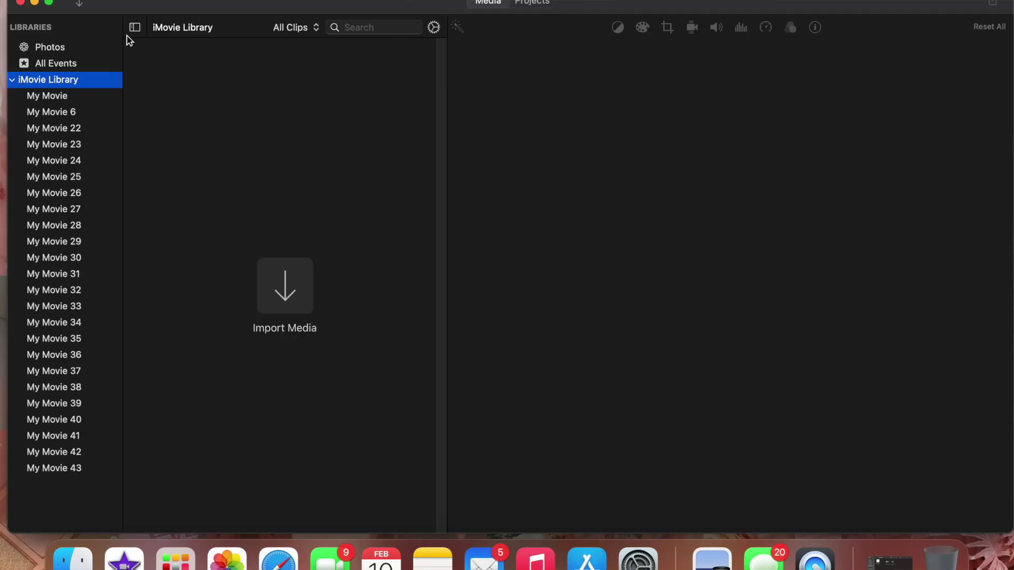
left_click(520, 6)
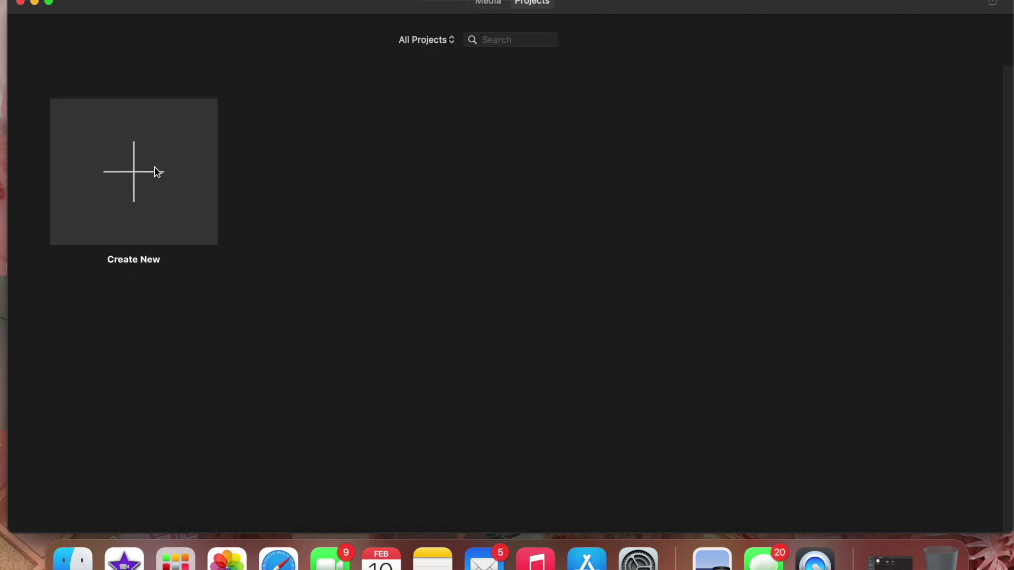
left_click(151, 168)
left_click(118, 247)
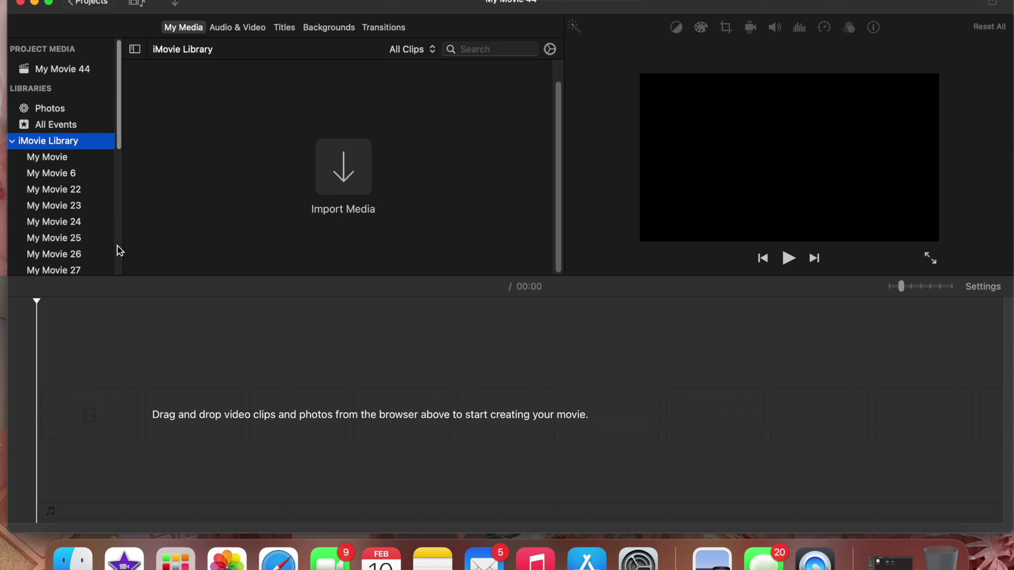
- Add MVI_0323.MP4 from the Downloads folder to the start of the project timeline
left_click(831, 377)
left_click(906, 565)
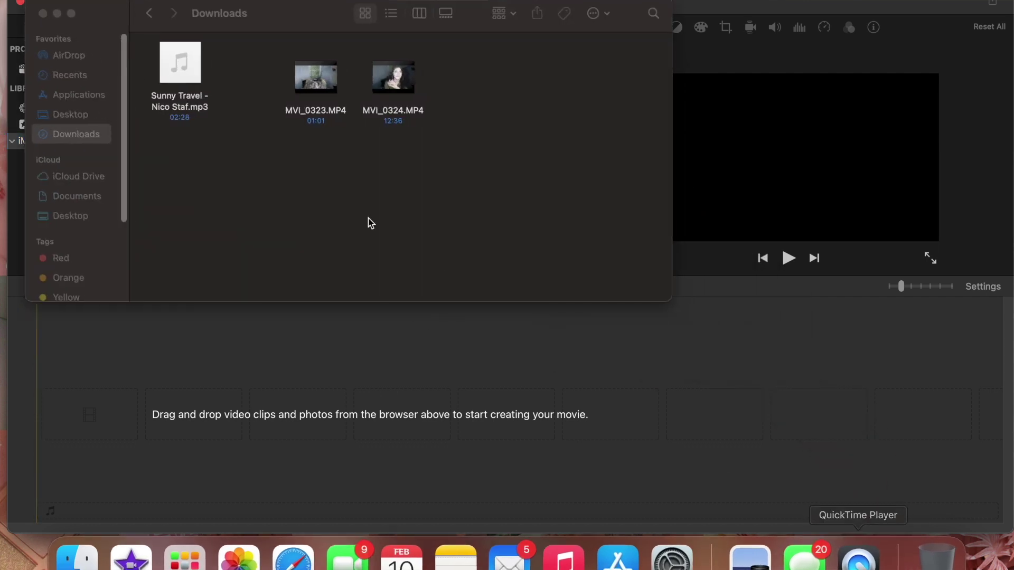
left_click_drag(332, 107, 49, 426)
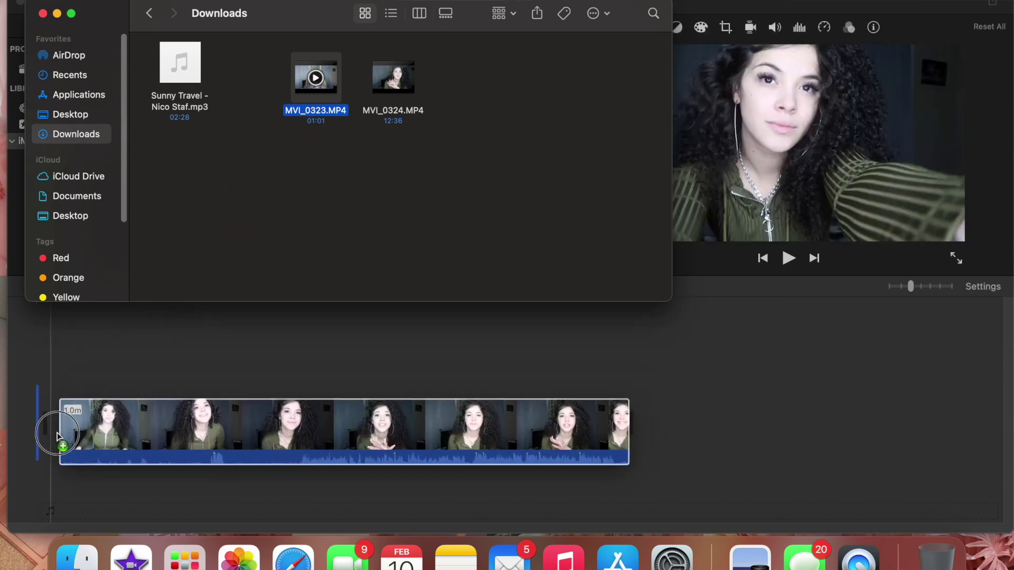
left_click(26, 422)
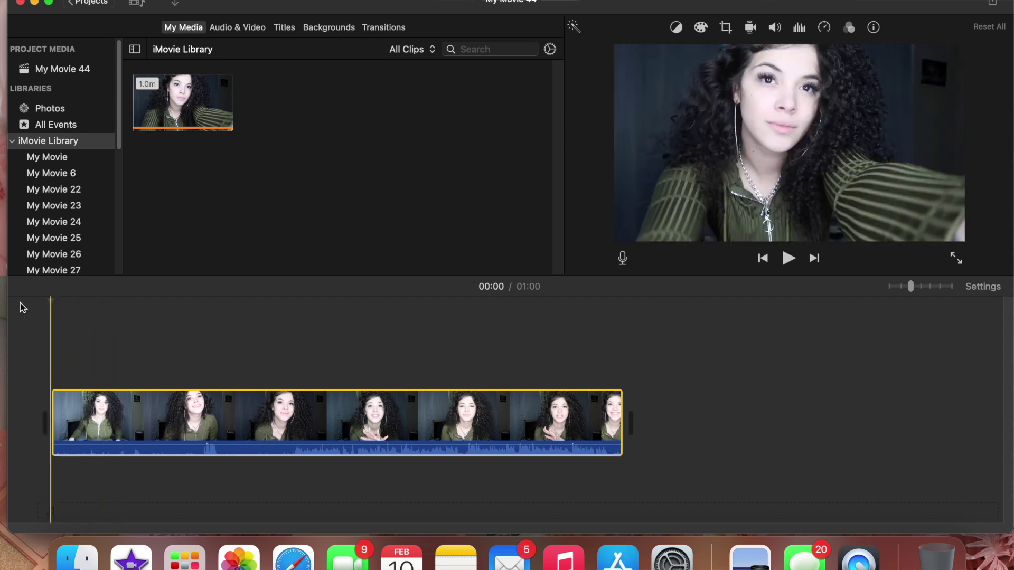
- Split the timeline clip at 00:26 and delete the part before the split
key("space")
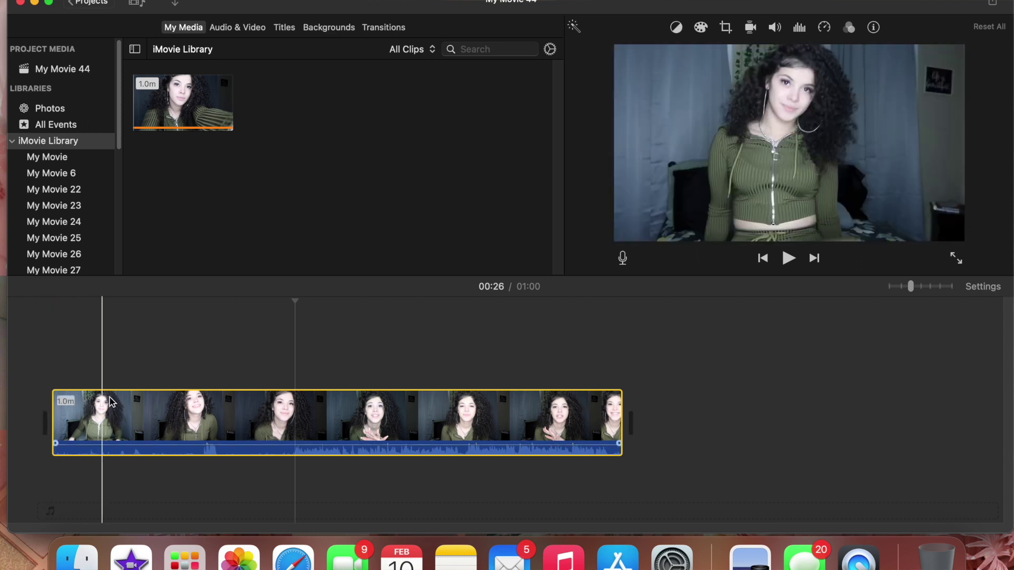
right_click(295, 392)
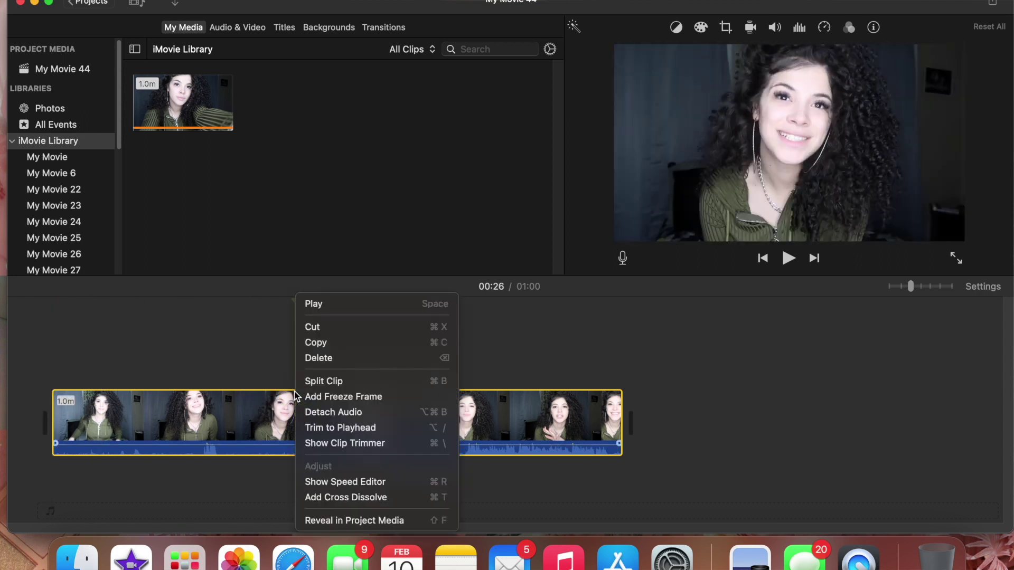
left_click(299, 384)
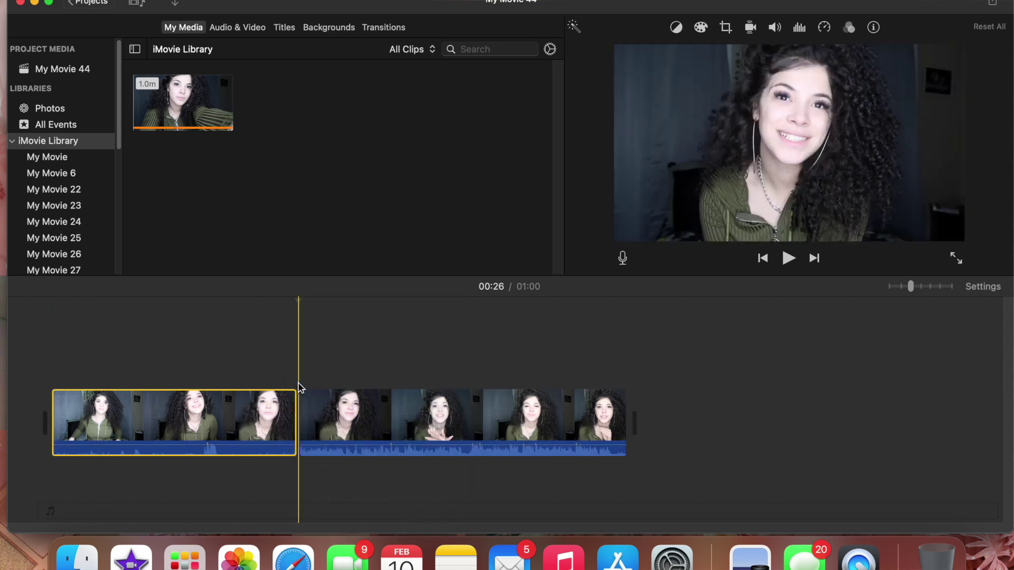
right_click(158, 433)
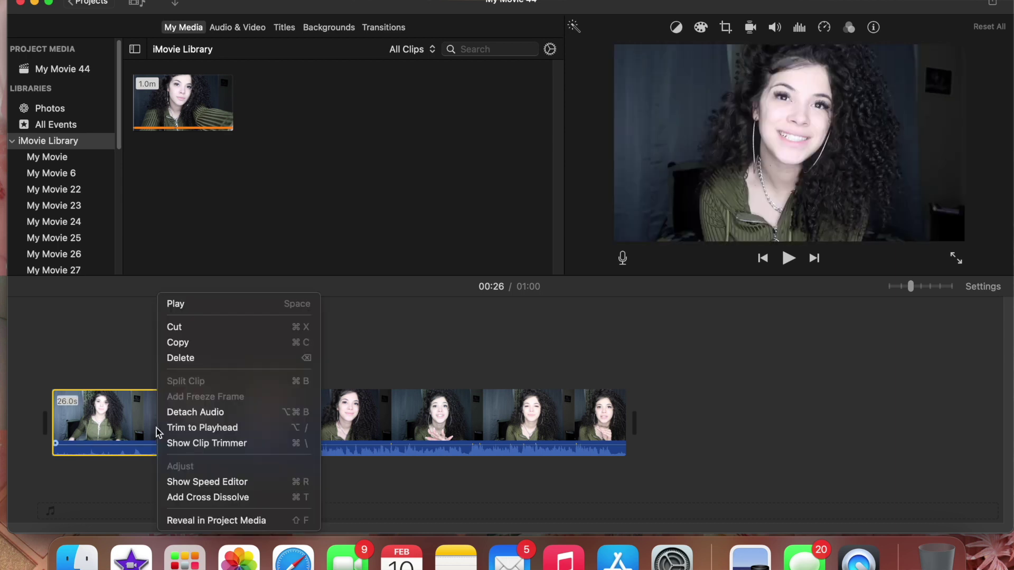
left_click(171, 358)
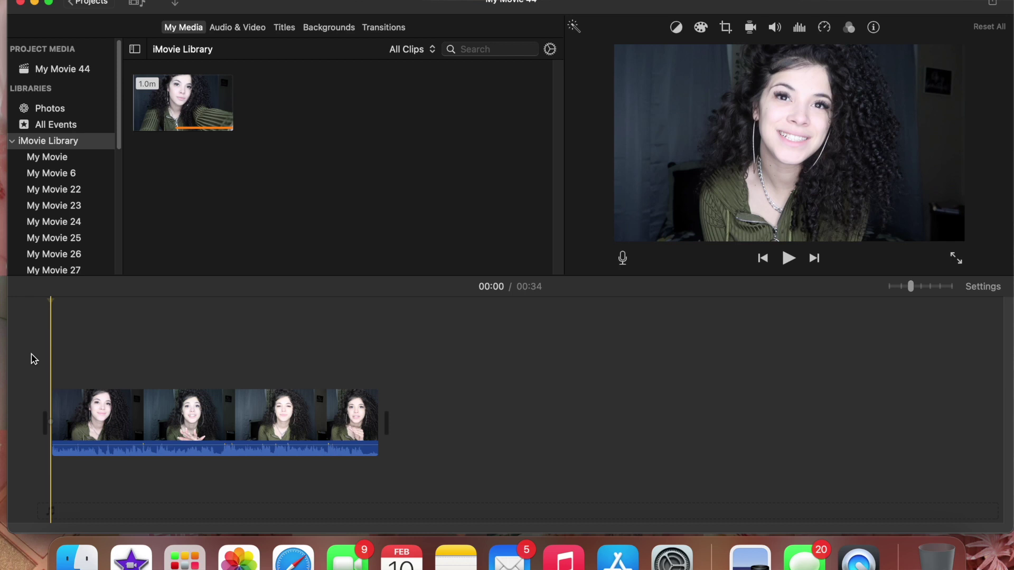
- Play the remaining footage from the start and split the clip at about 00:05
key("space")
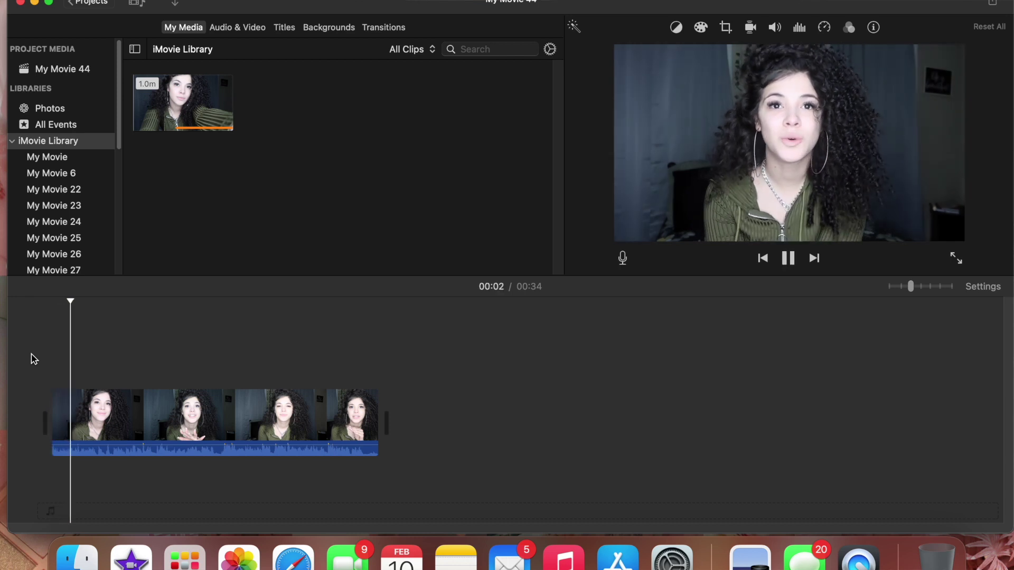
key("space")
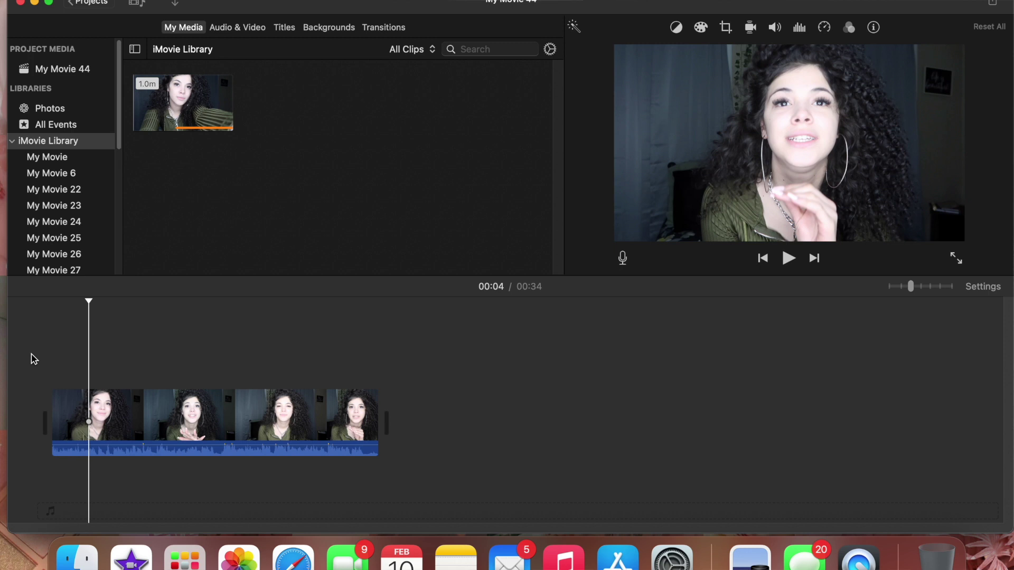
key("space")
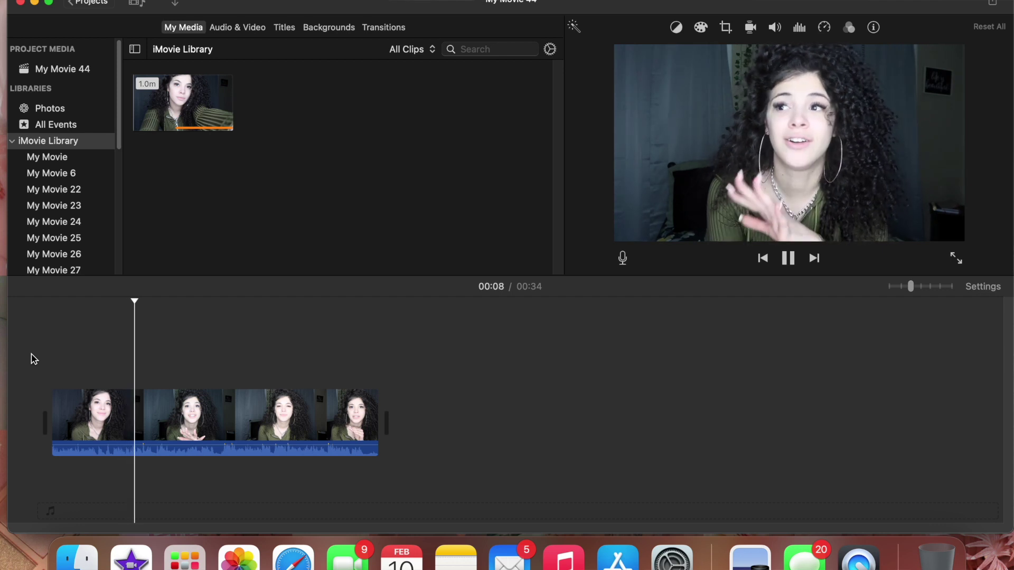
key("space")
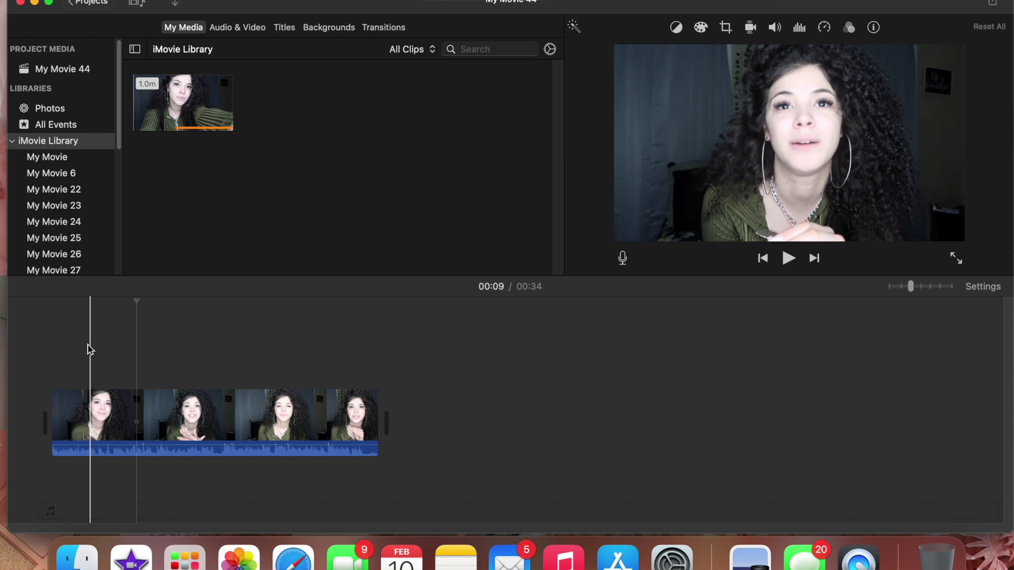
left_click(49, 344)
key("space")
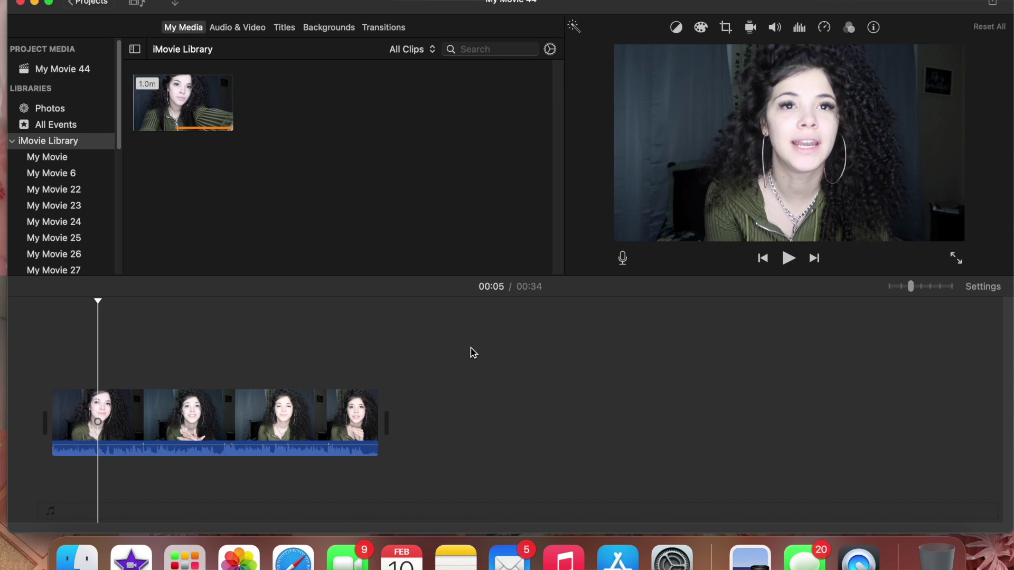
key("space")
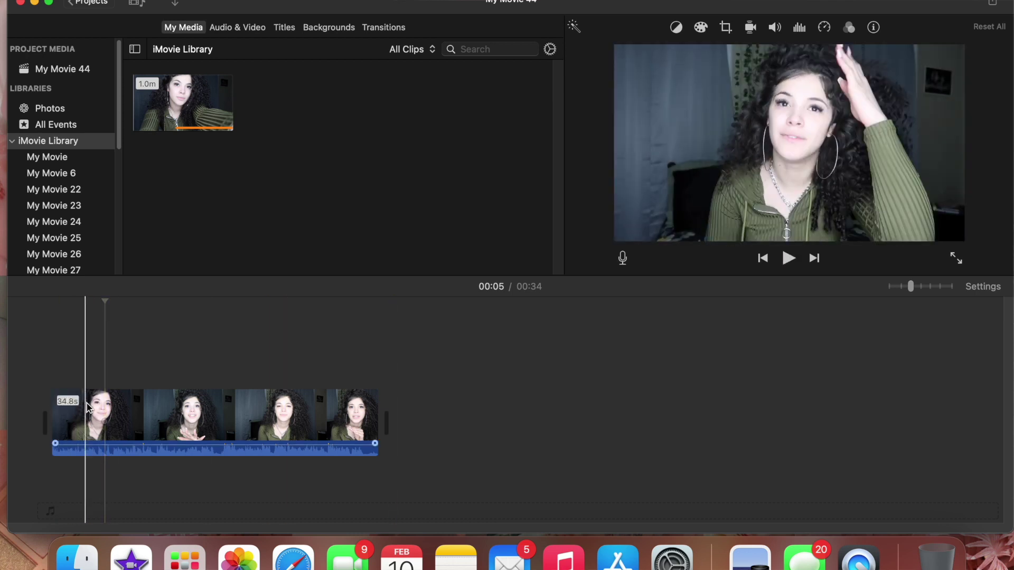
right_click(104, 409)
left_click(130, 380)
- Replay the opening seconds and split the first clip at about 00:03
left_click(42, 378)
key("space")
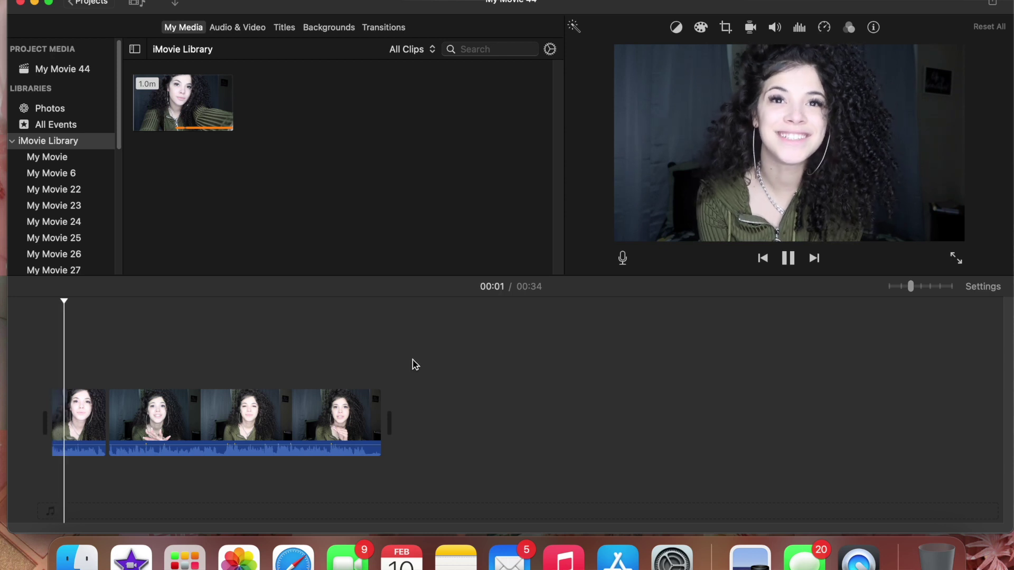
key("space")
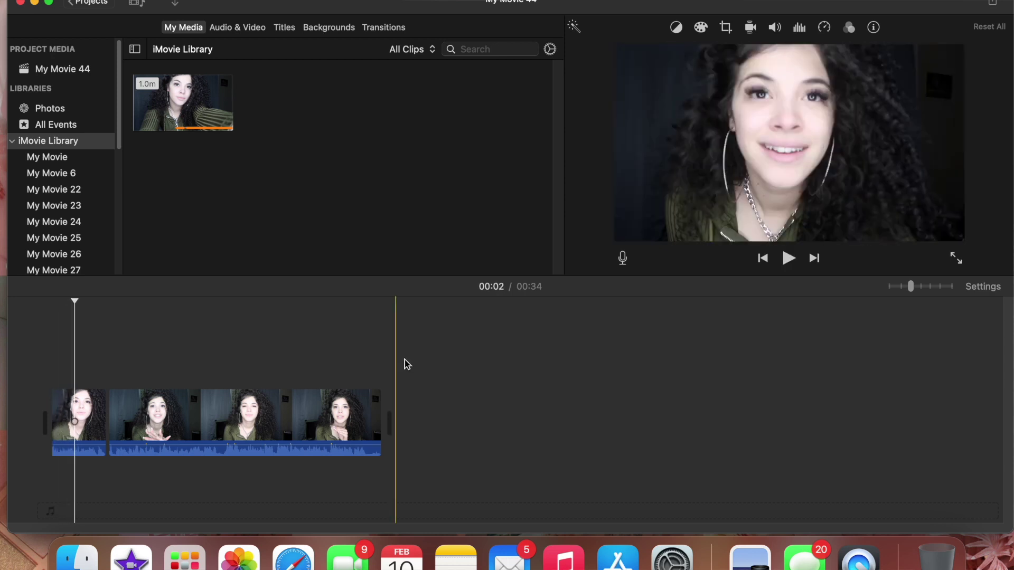
left_click(68, 359)
key("space")
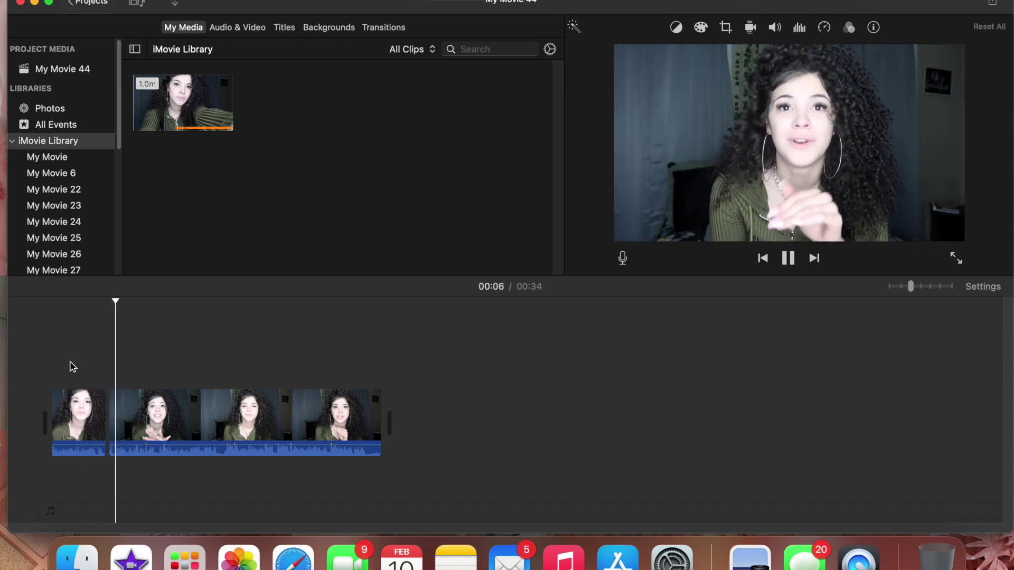
key("space")
key("space")
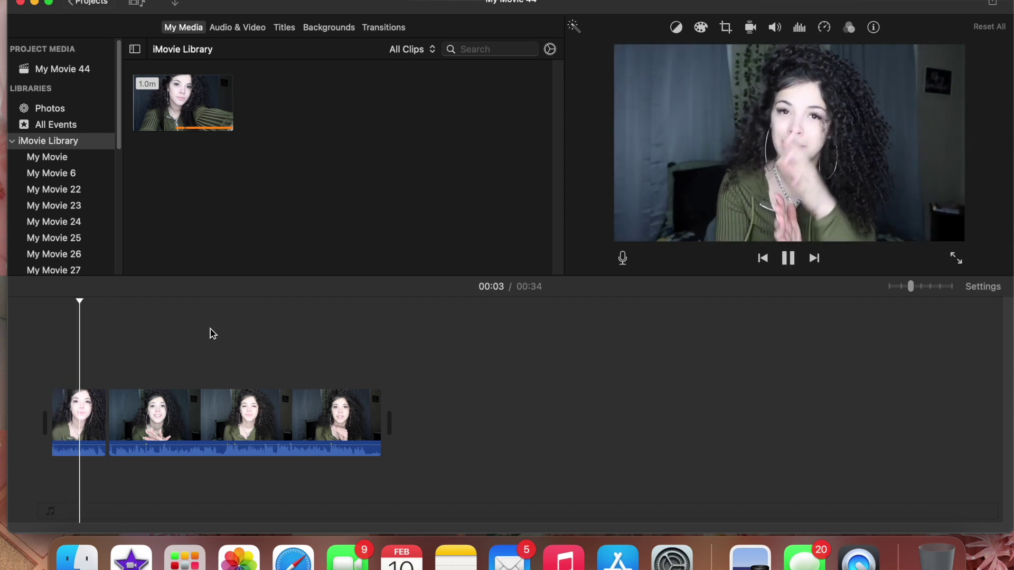
key("space")
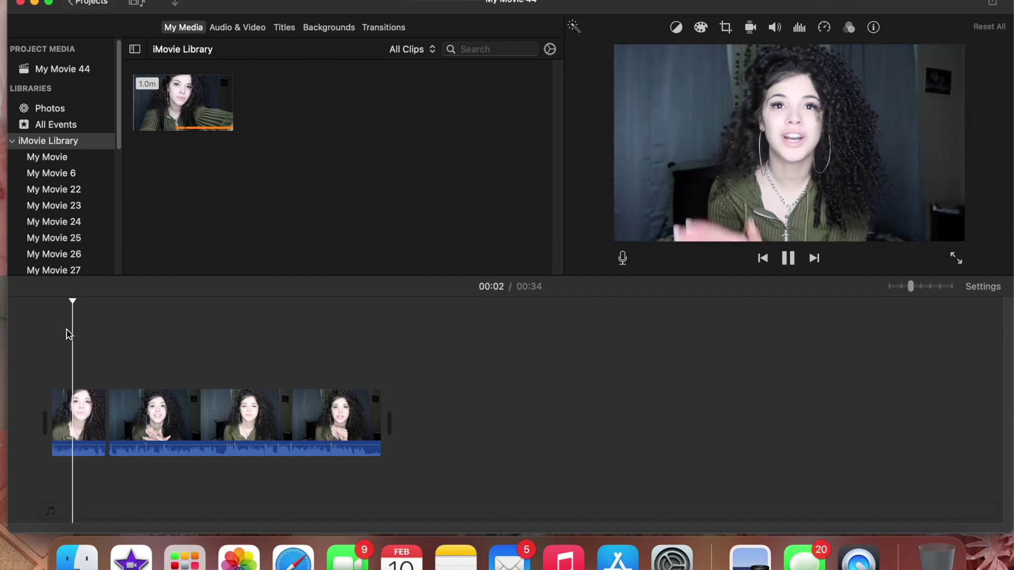
key("space")
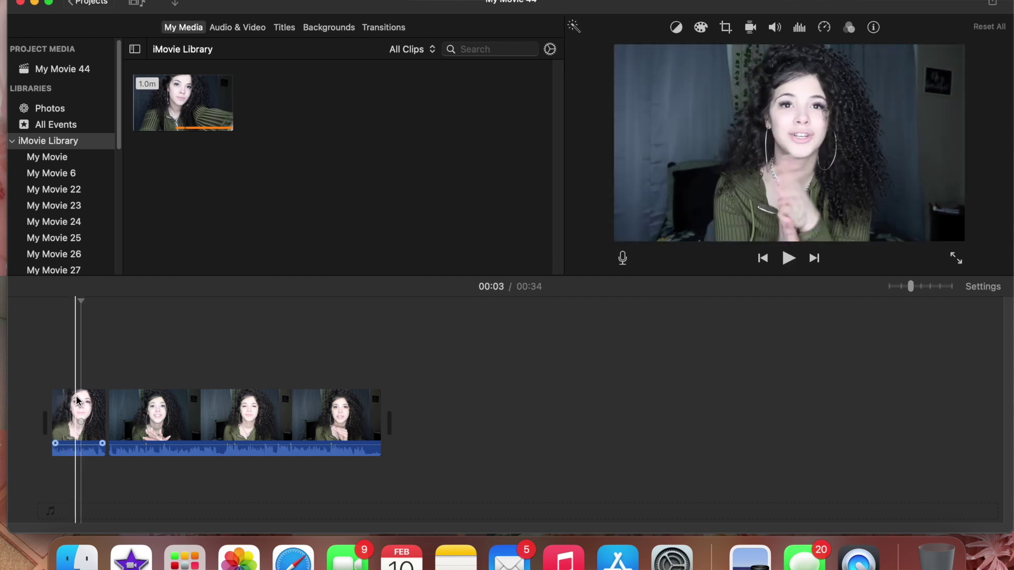
right_click(85, 412)
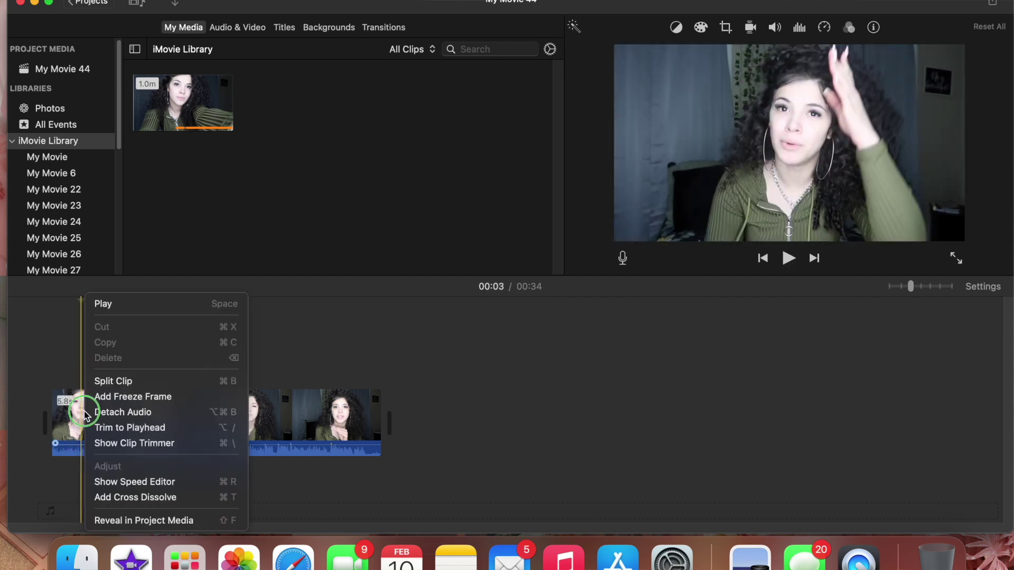
left_click(113, 381)
- Delete the short piece between the two splits
left_click(123, 402)
right_click(124, 402)
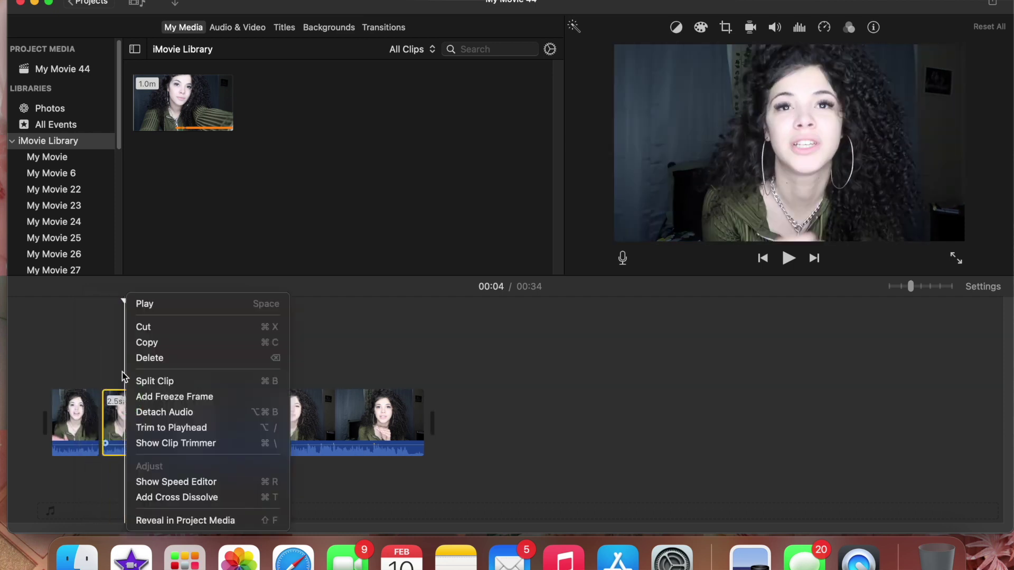
left_click(150, 358)
- Split the second clip just after its start at 00:03 and delete the short leading piece
key("space")
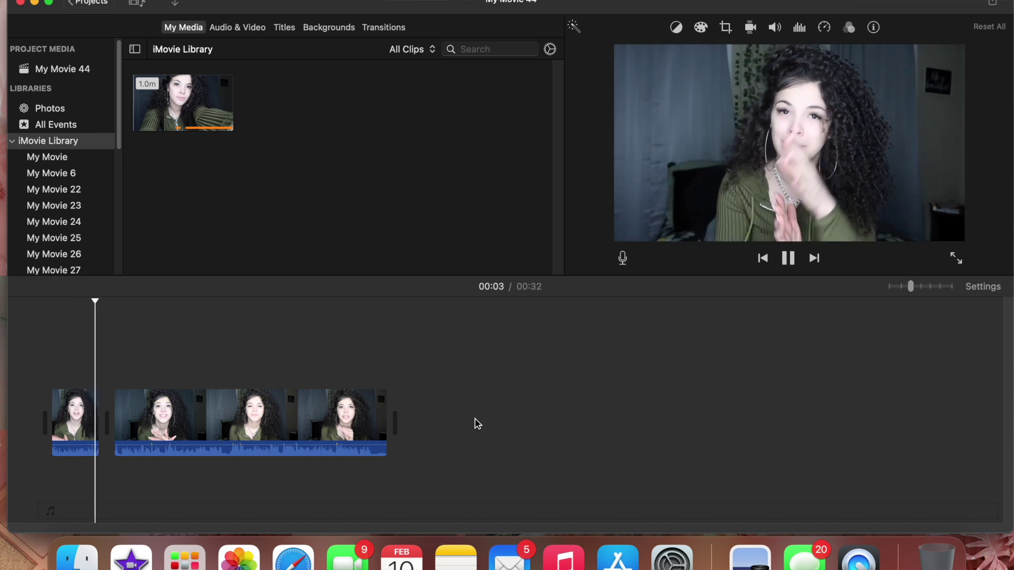
key("space")
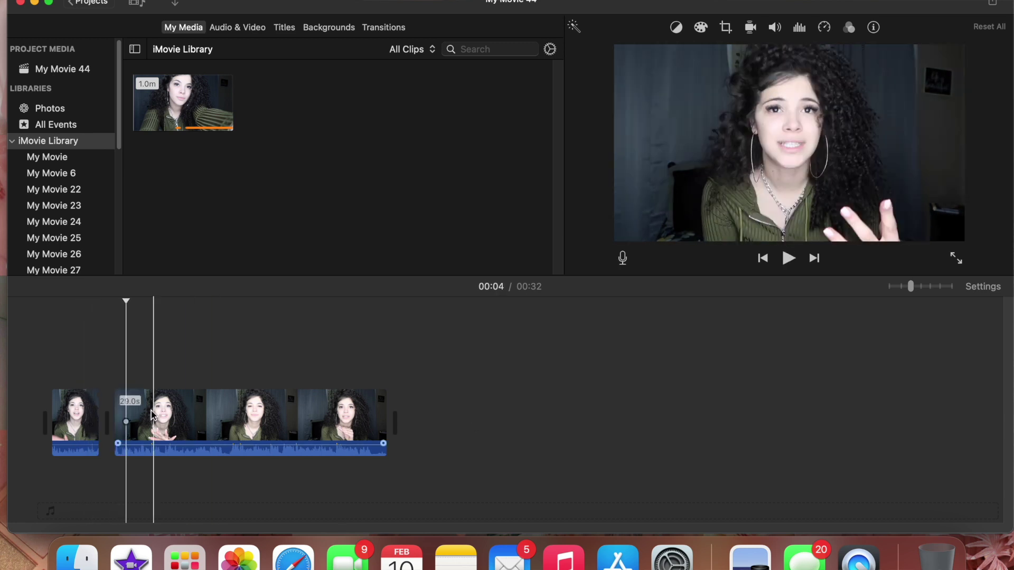
right_click(119, 417)
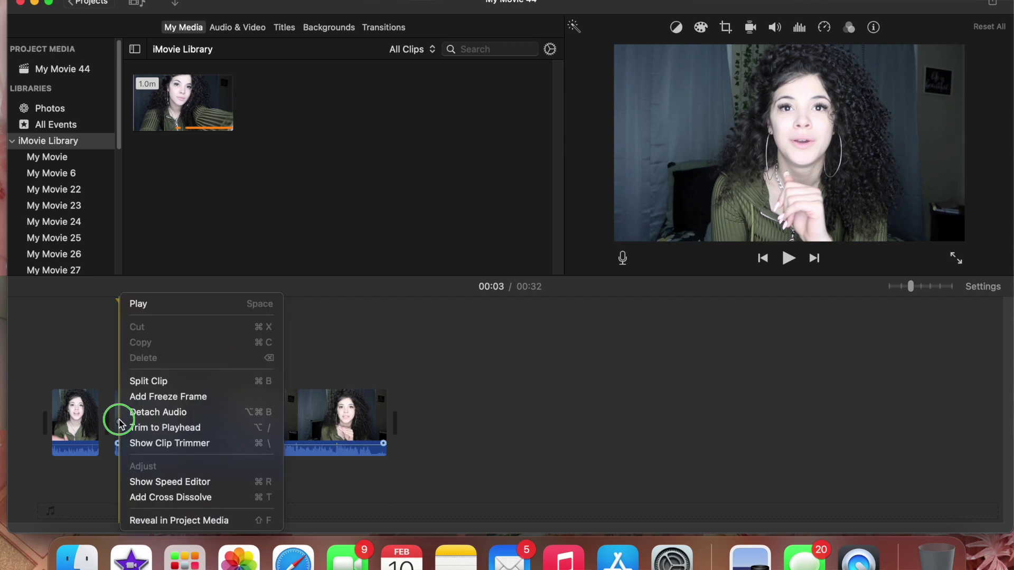
left_click(143, 381)
right_click(127, 401)
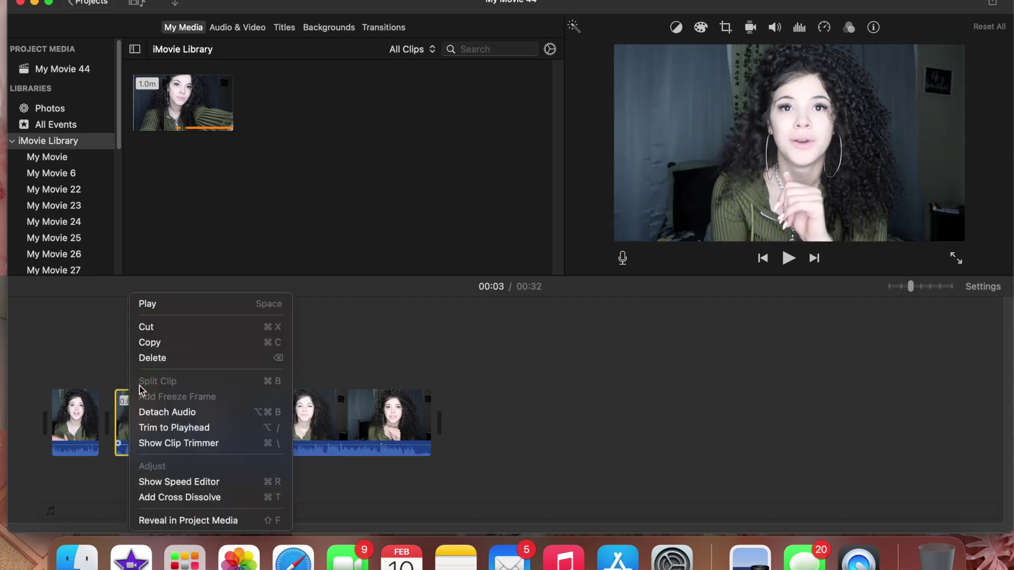
left_click(160, 364)
- Play on through the second clip and split it at 00:07
key("space")
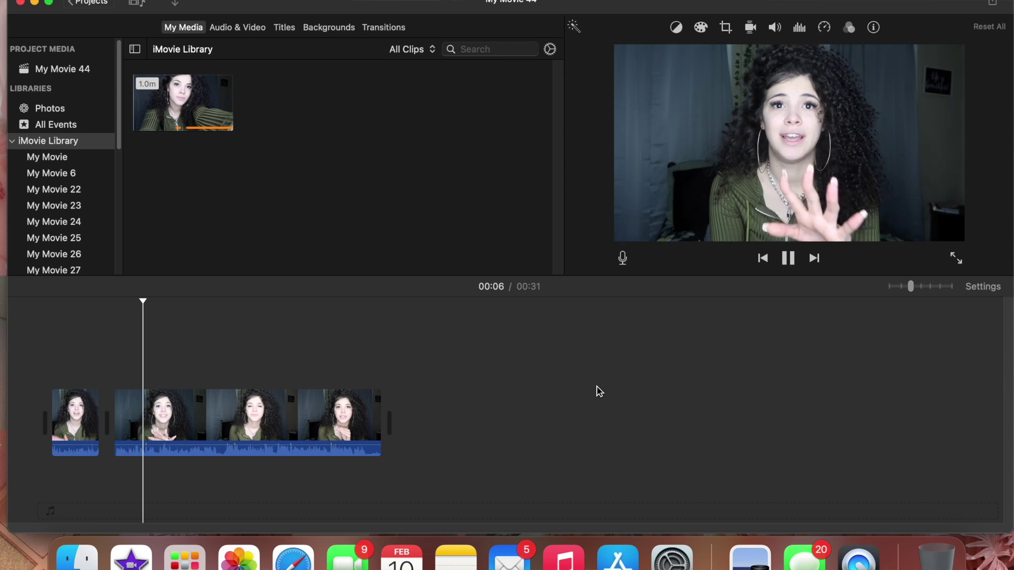
key("space")
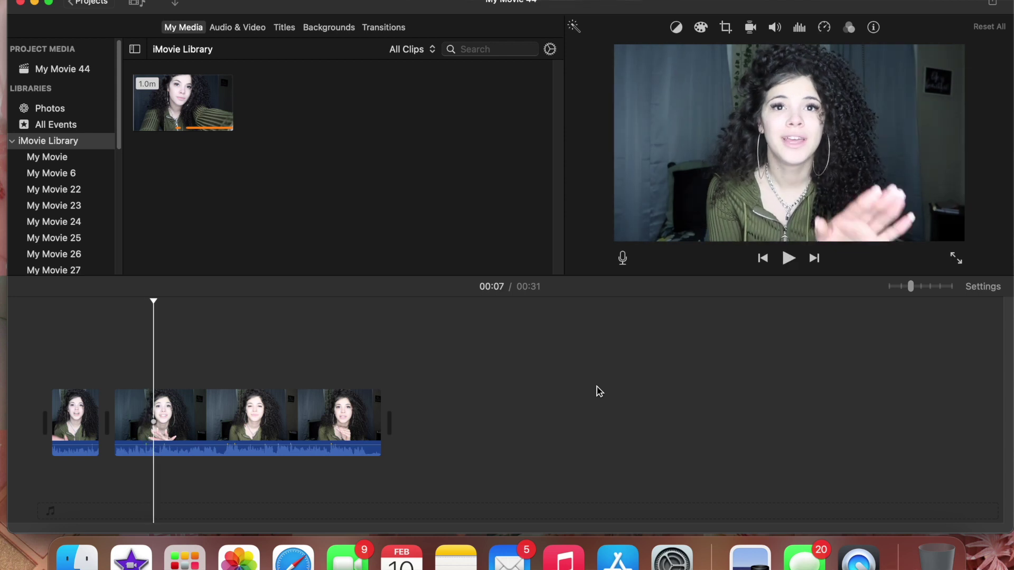
right_click(153, 417)
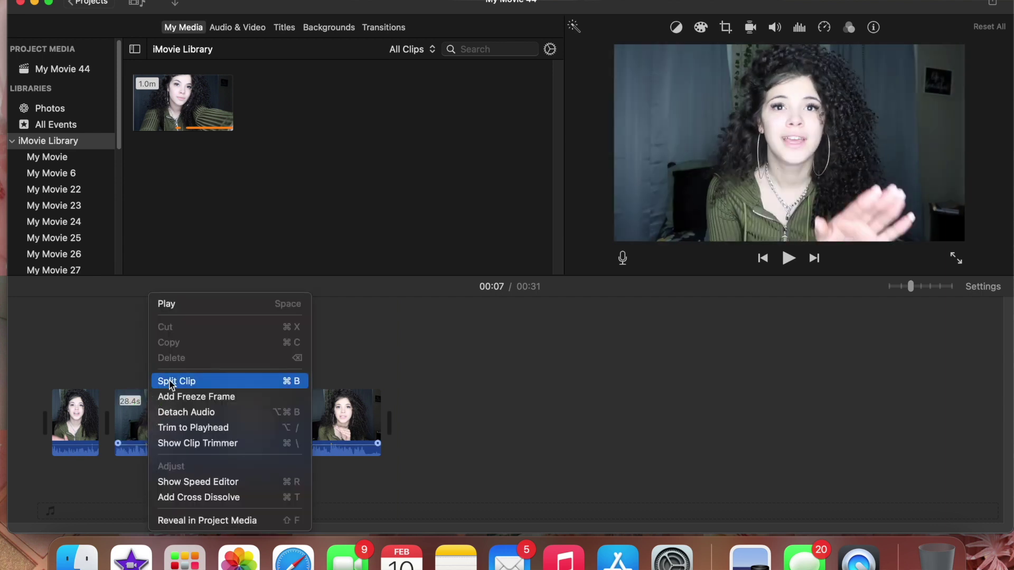
left_click(169, 381)
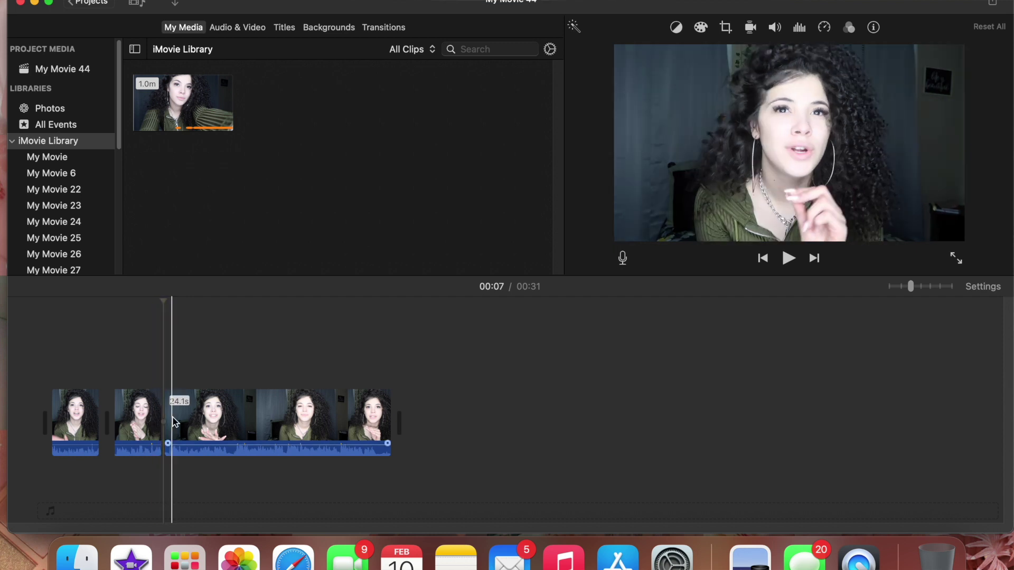
- Extend the third clip's start to bring back cut footage, and trim it back to the split point
left_click_drag(165, 420, 89, 413)
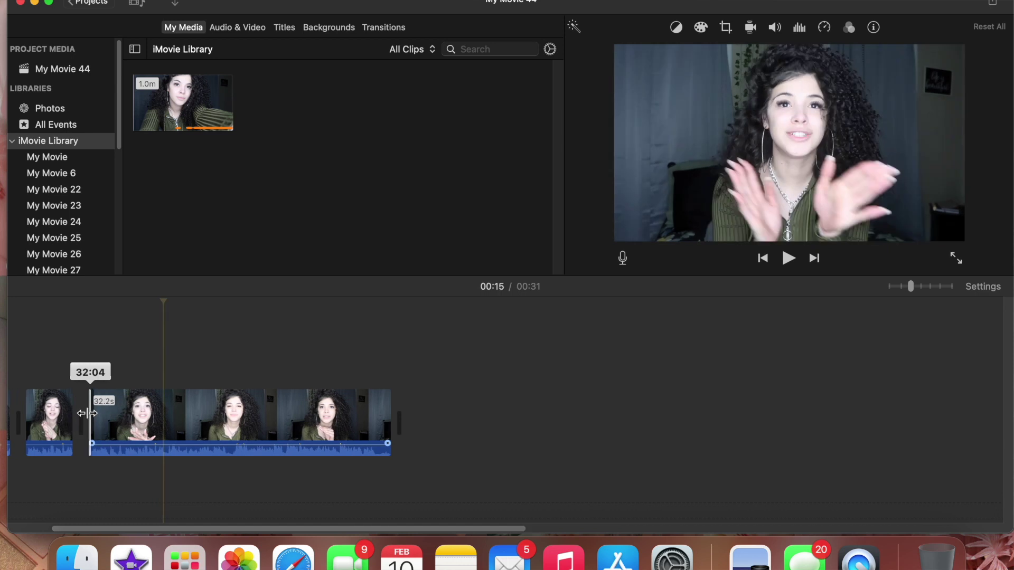
left_click_drag(88, 413, 161, 416)
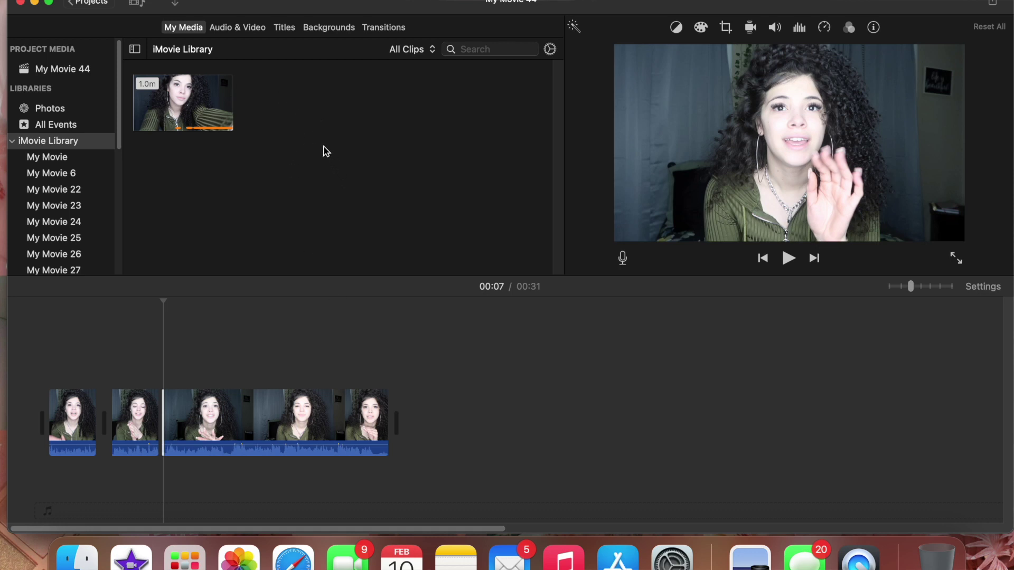
- Add a Mosaic transition at the start of the first clip
left_click(391, 28)
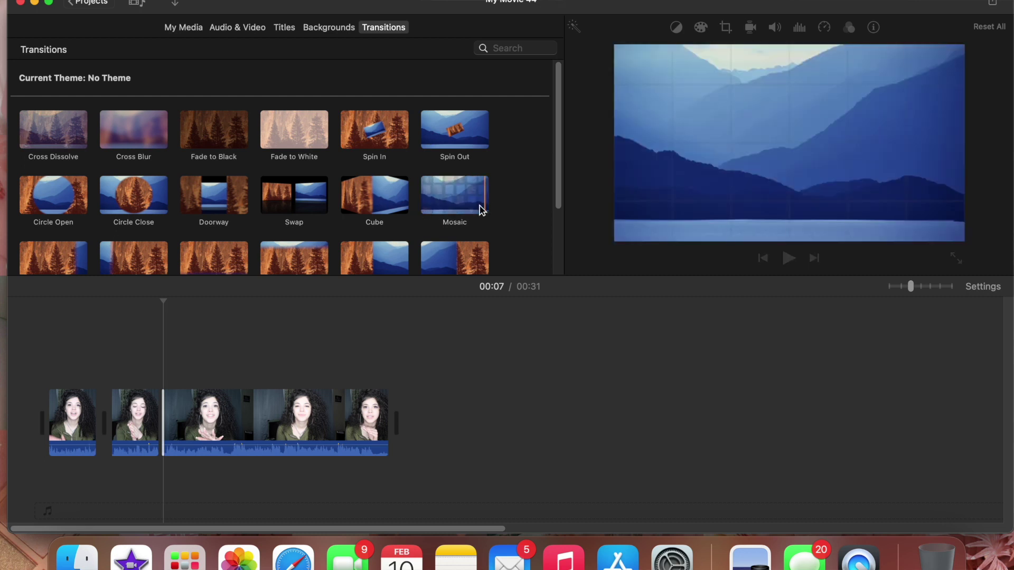
scroll(475, 201, "down", 3)
scroll(524, 214, "up", 3)
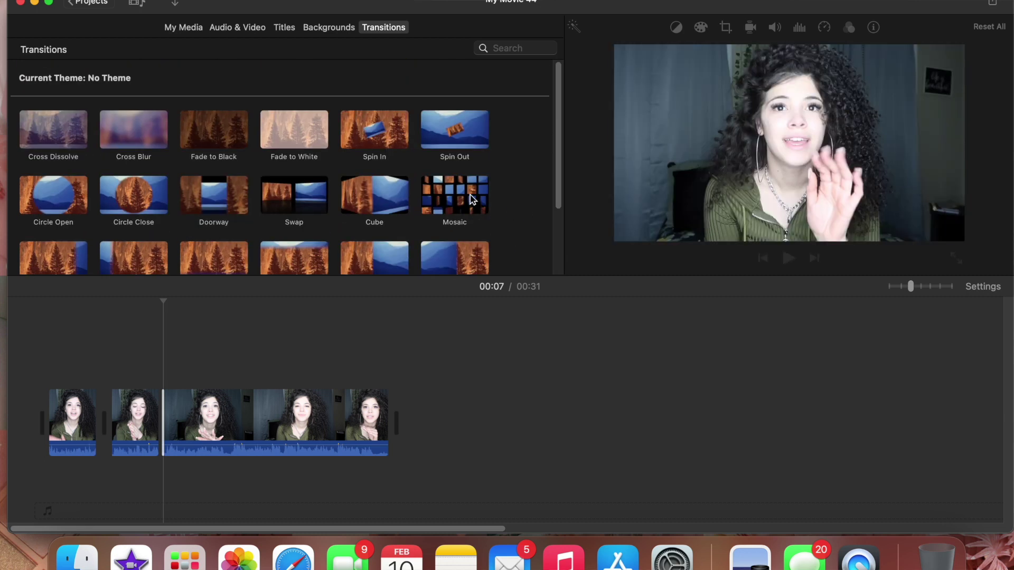
left_click(470, 201)
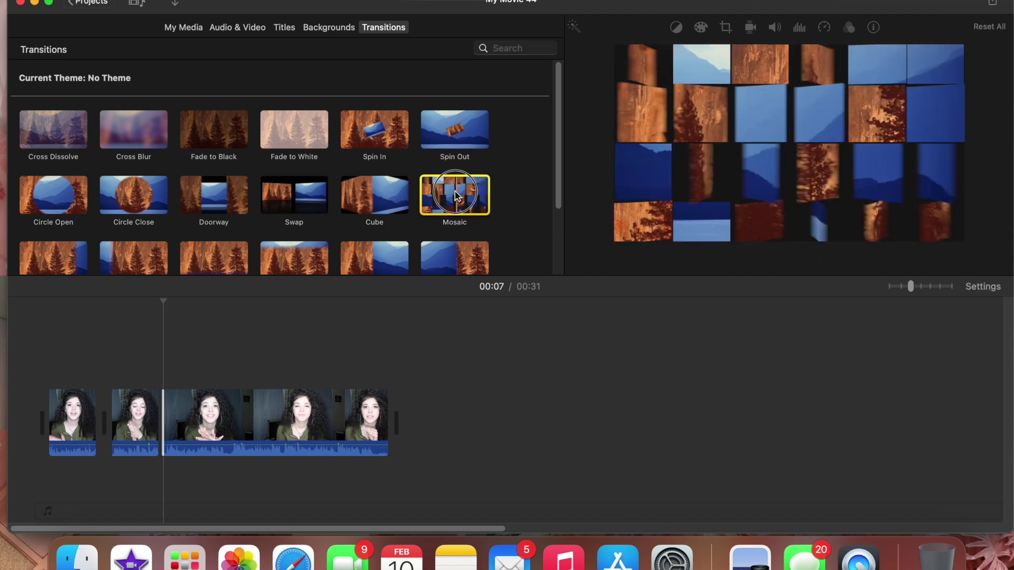
left_click_drag(456, 200, 26, 427)
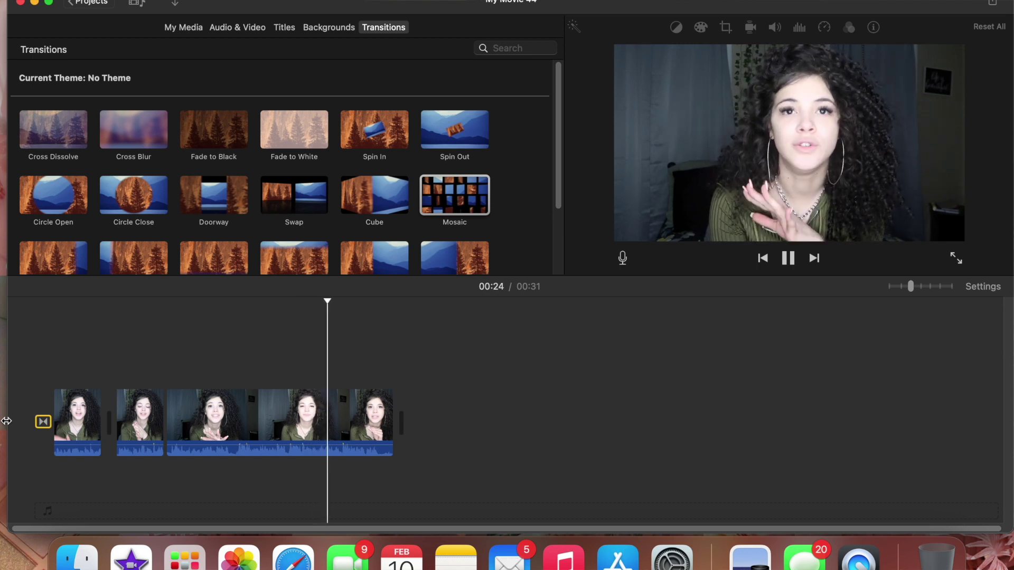
- Play through the third clip, split it at 00:30 and delete the short trailing piece
key("space")
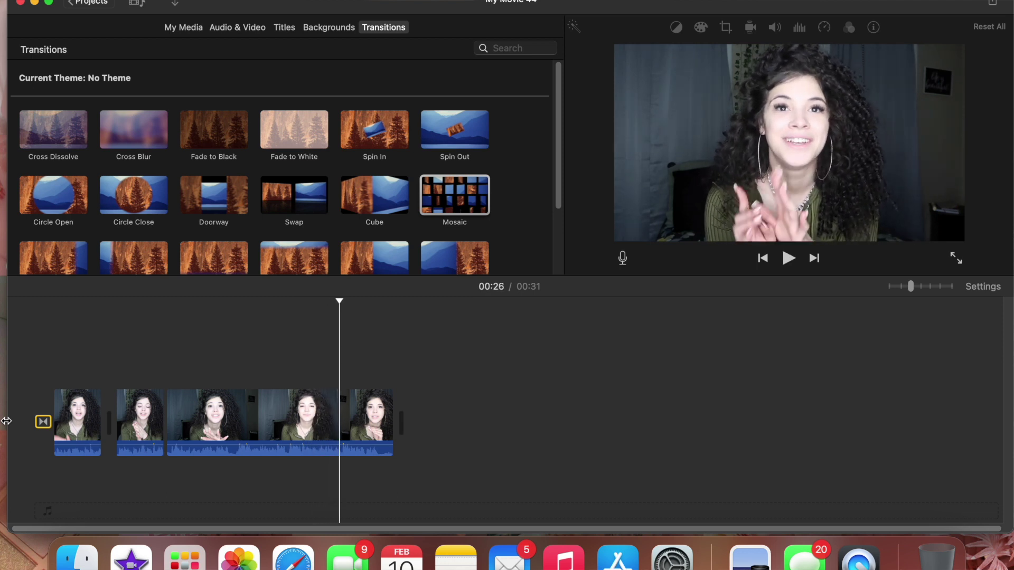
key("space")
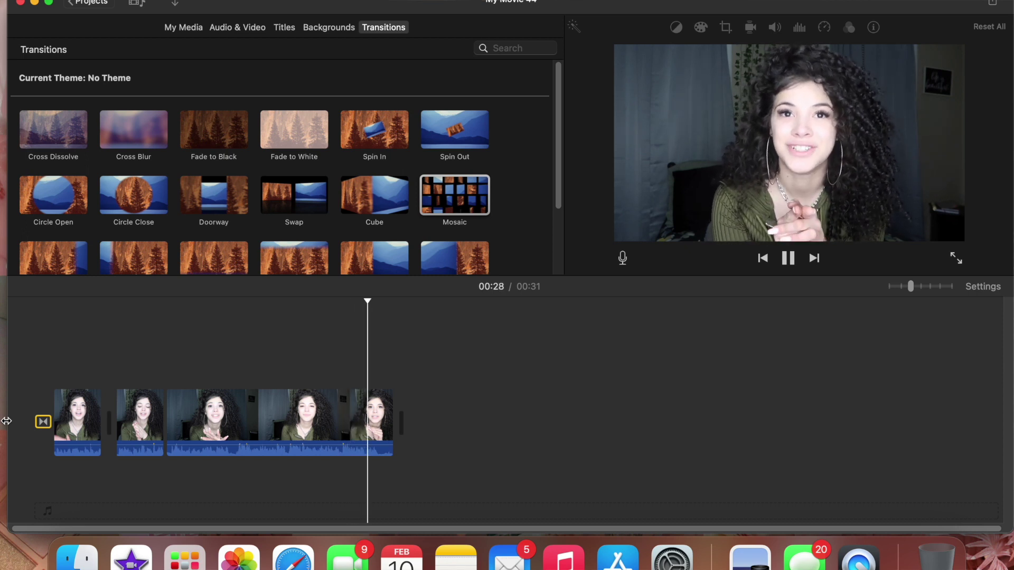
key("space")
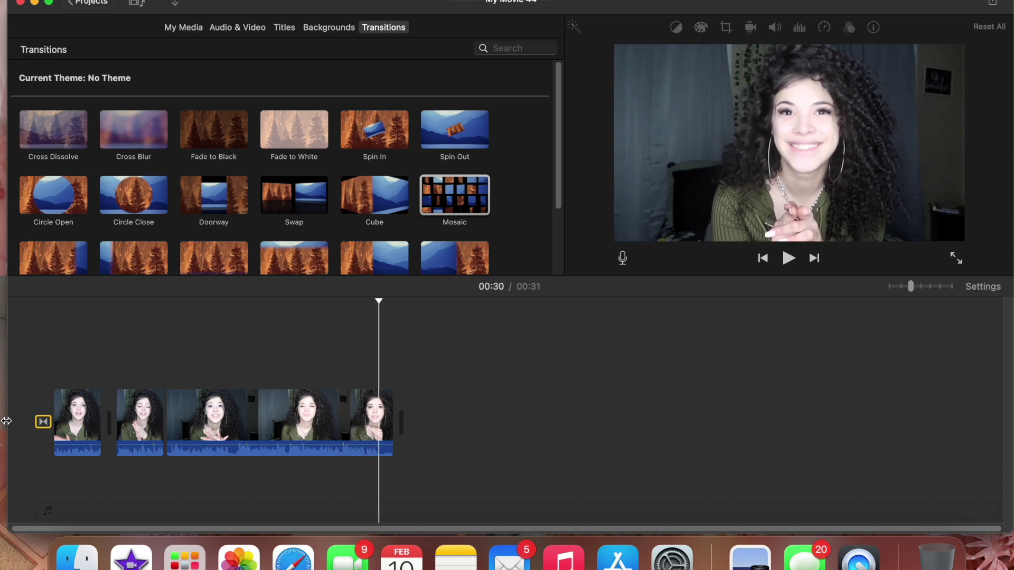
right_click(380, 414)
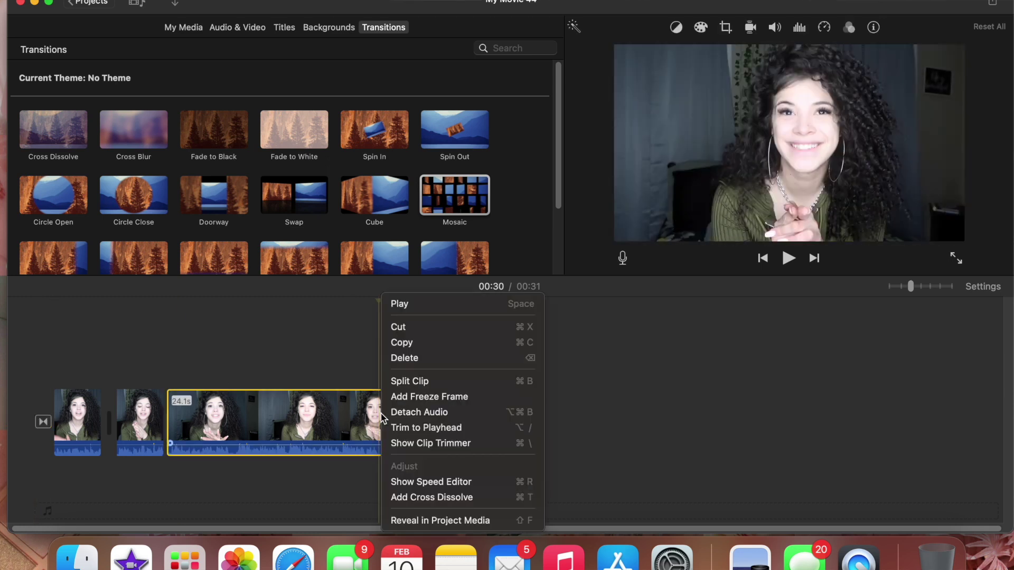
left_click(401, 386)
right_click(420, 413)
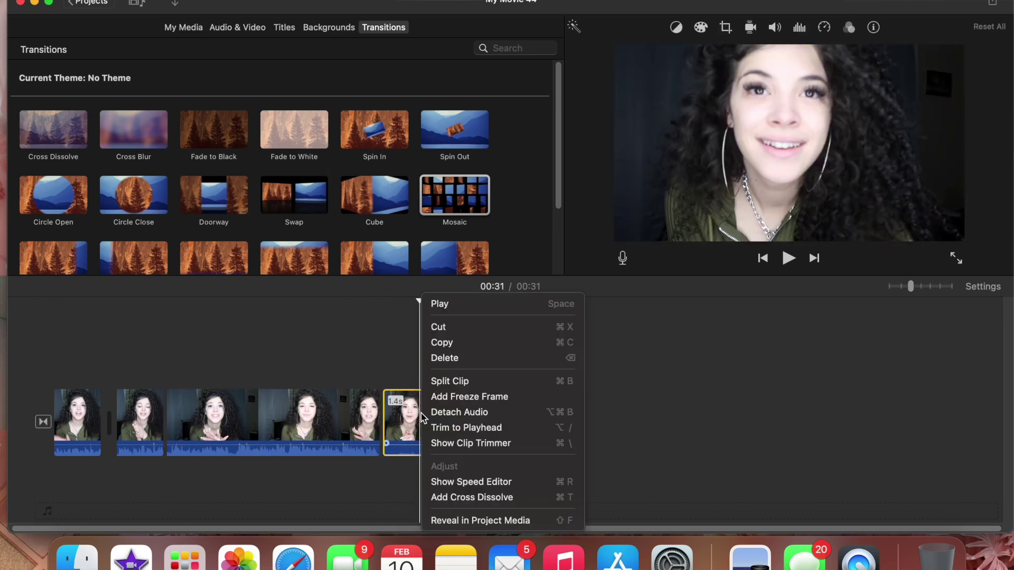
left_click(447, 364)
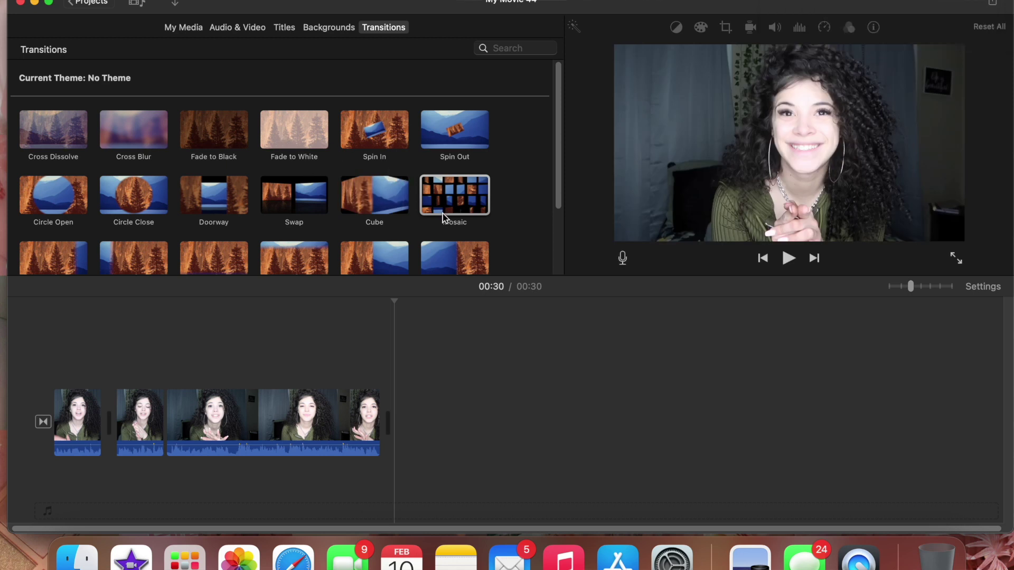
- Add a Circle Close transition at the end of the last clip
scroll(474, 225, "down", 3)
scroll(474, 223, "up", 3)
mouse_move(359, 206)
left_mouse_down()
mouse_move(407, 330)
mouse_move(365, 211)
left_mouse_up()
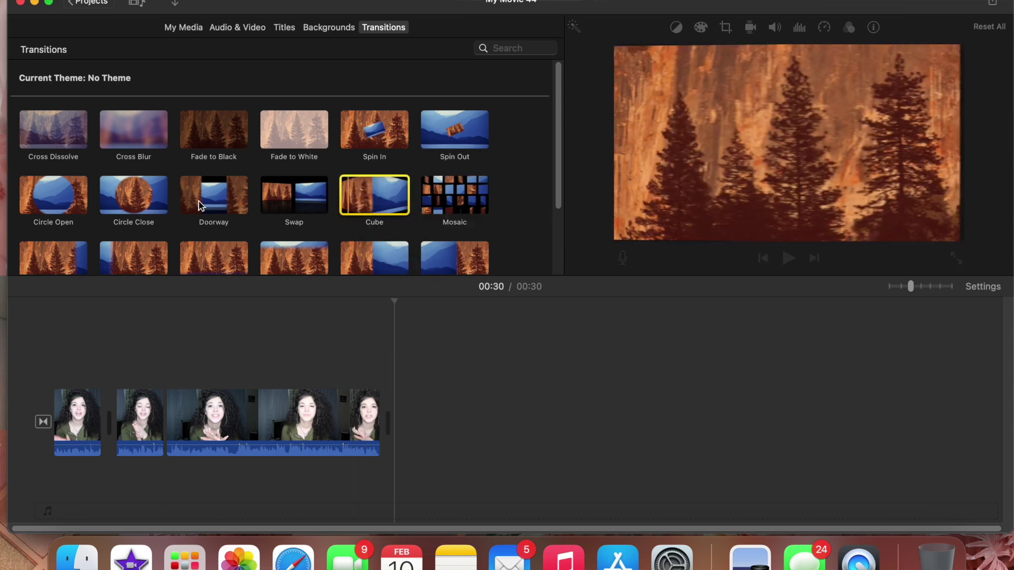
left_click_drag(124, 199, 381, 423)
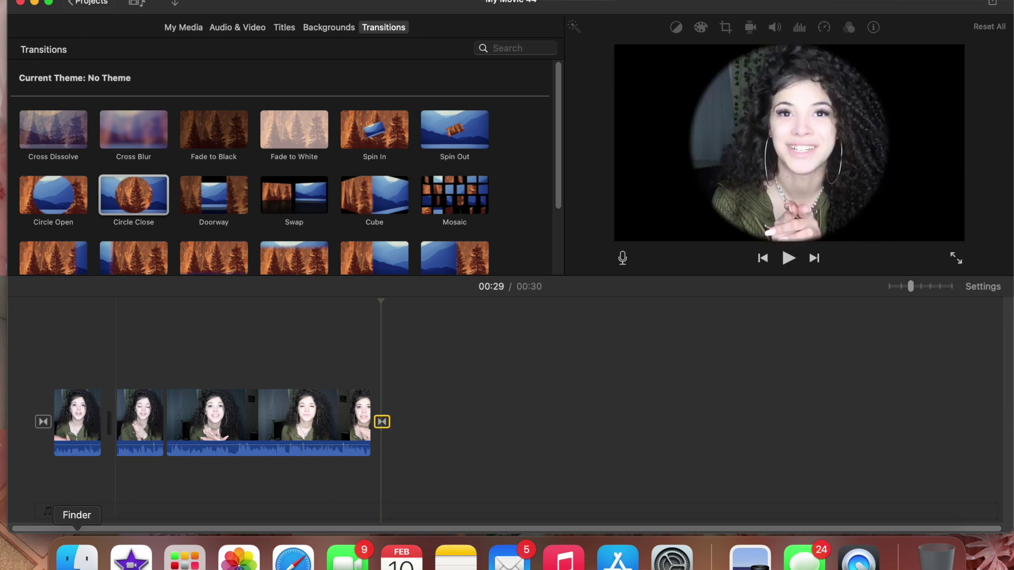
- Add the next long recording from Finder after the Circle Close transition in the timeline
left_click(77, 558)
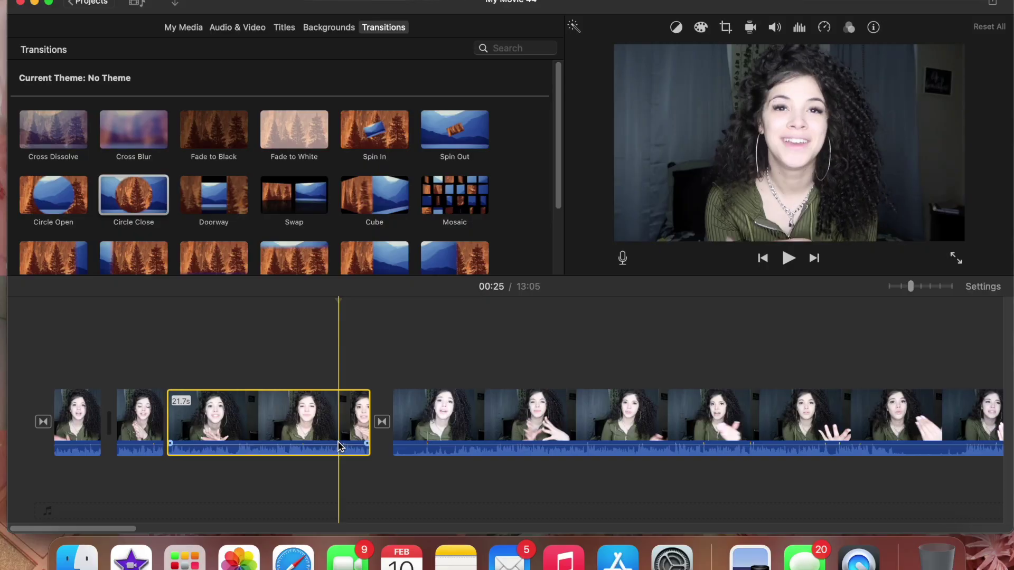
left_click(435, 443)
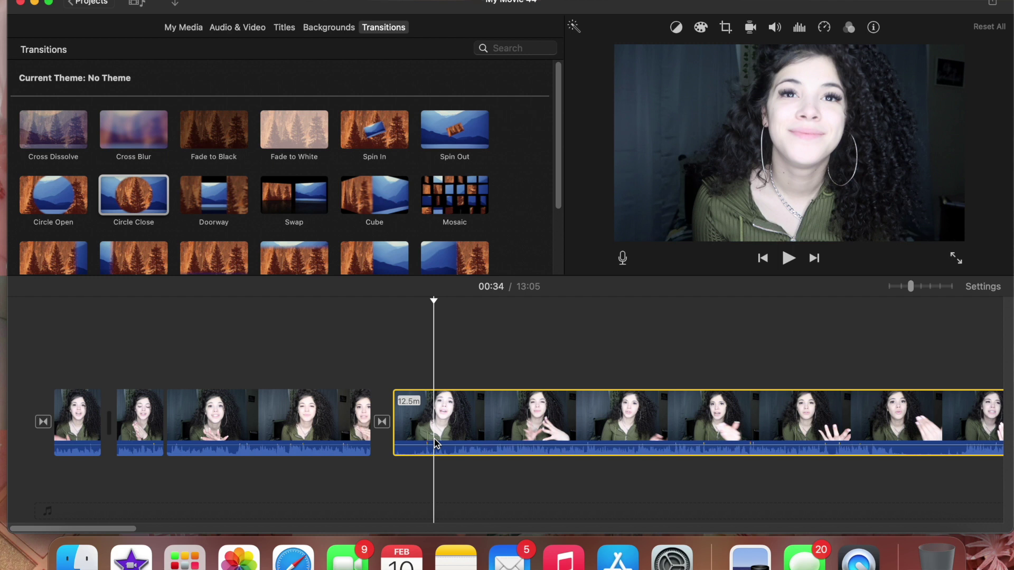
- Play across the Circle Close transition, split the long new clip at 00:36 and delete its leading piece
left_click(350, 428)
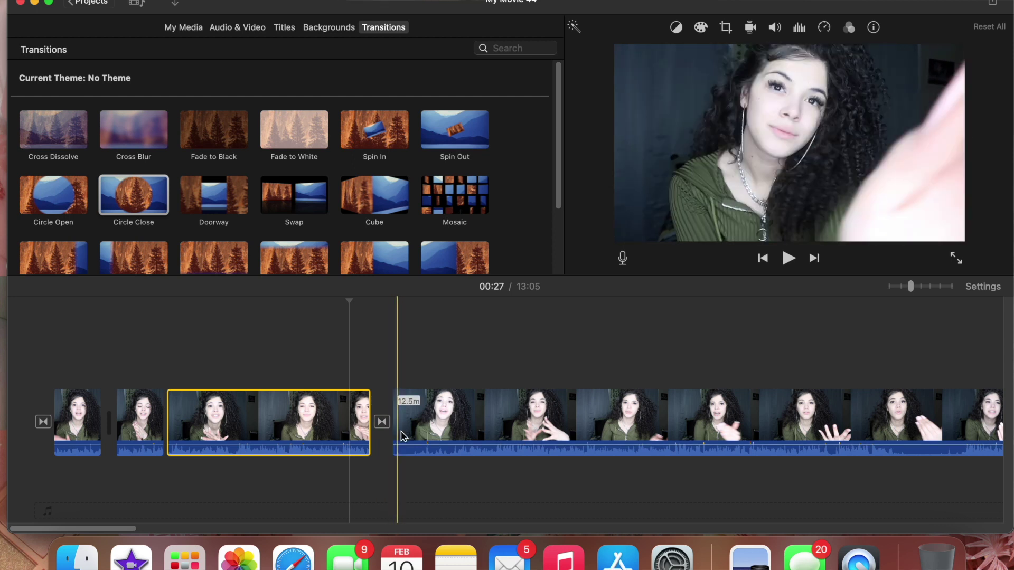
key("space")
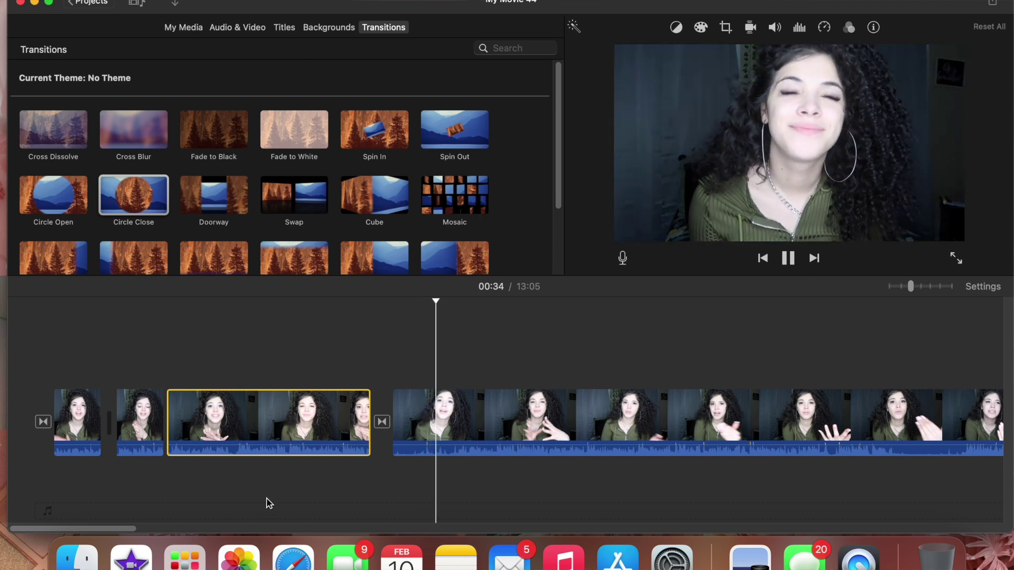
key("space")
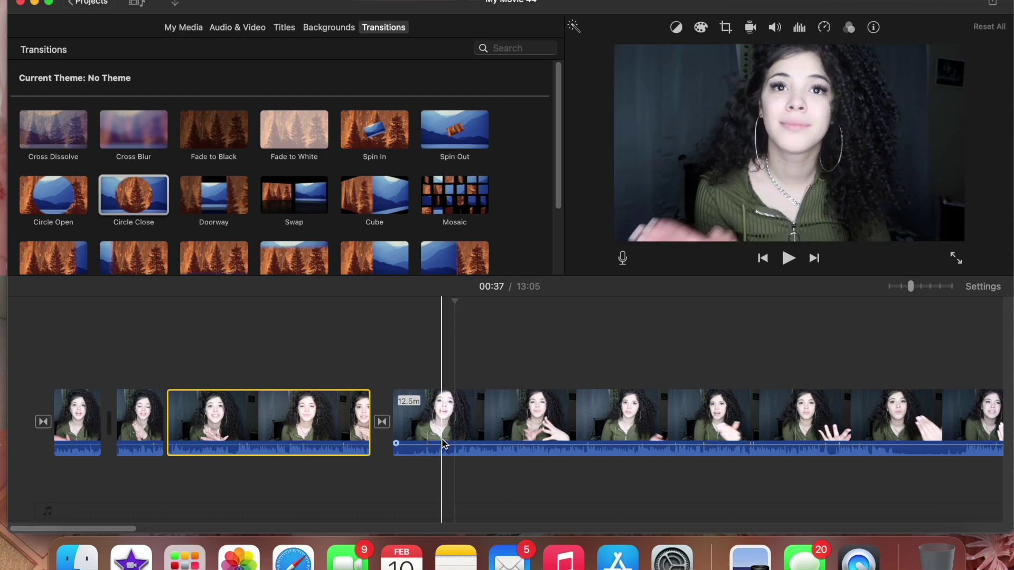
key("space")
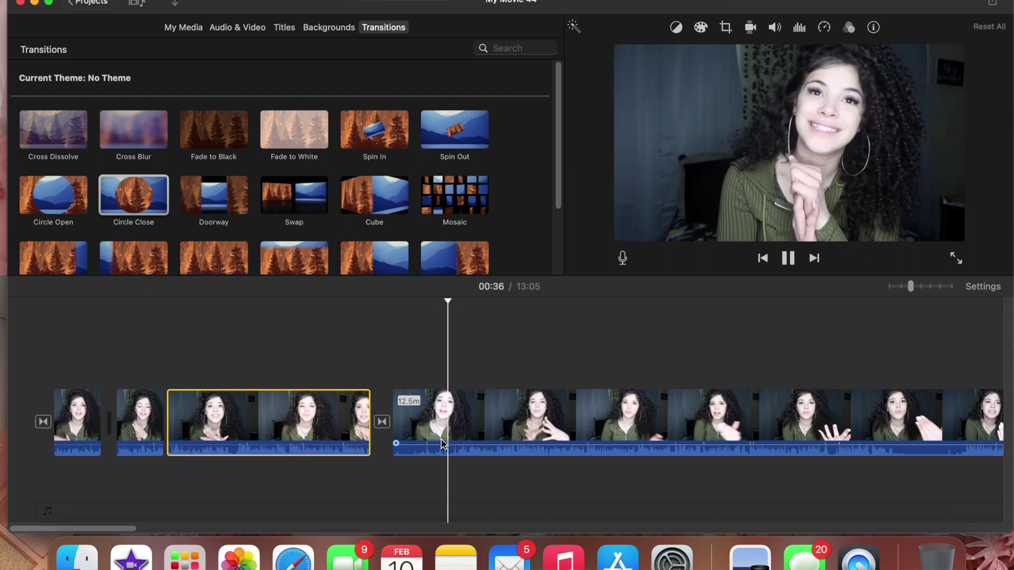
right_click(442, 444)
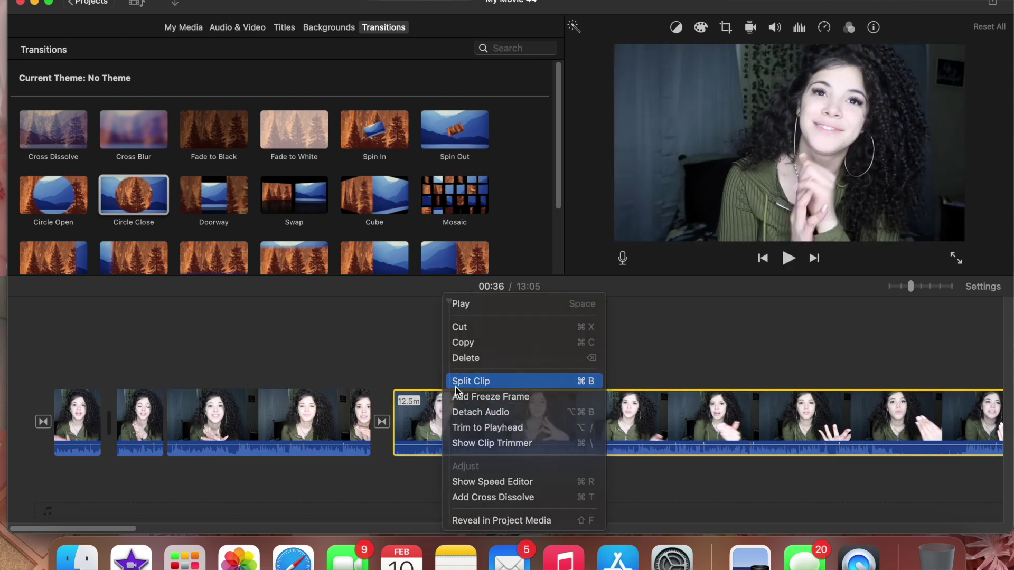
left_click(457, 386)
right_click(433, 423)
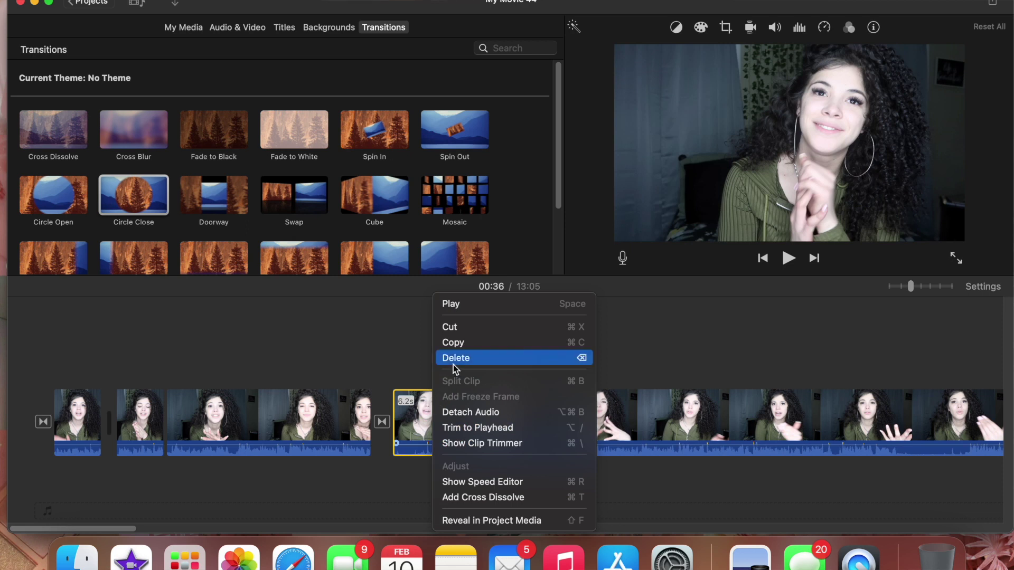
left_click(454, 359)
- Play on through the long clip and split it at about 01:00
key("space")
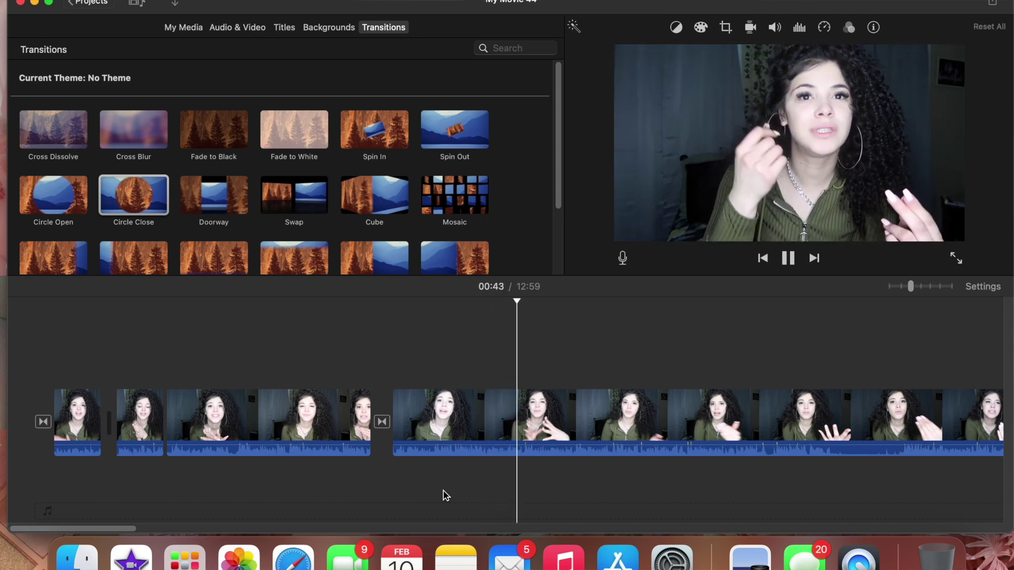
left_click_drag(99, 529, 148, 524)
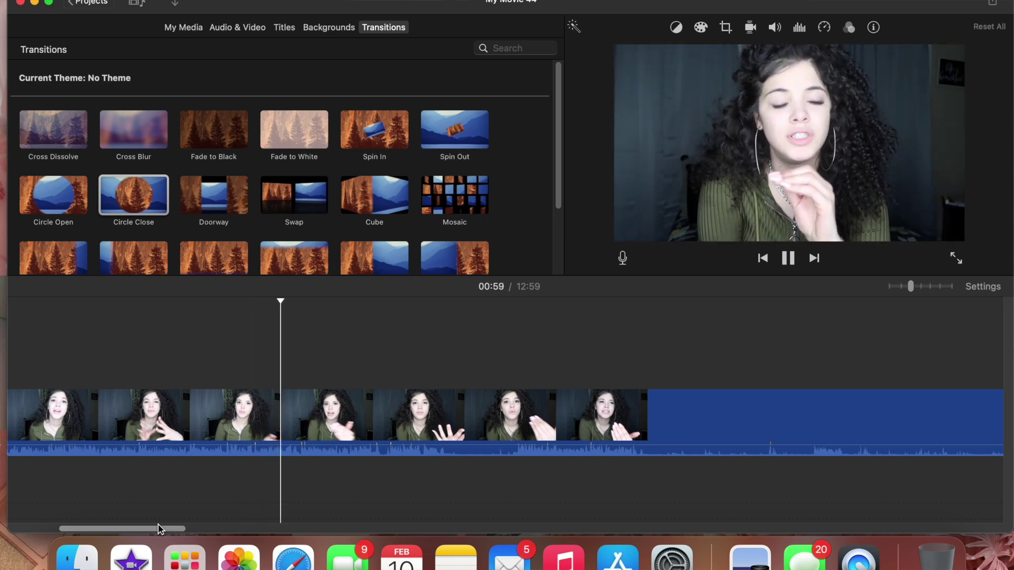
key("space")
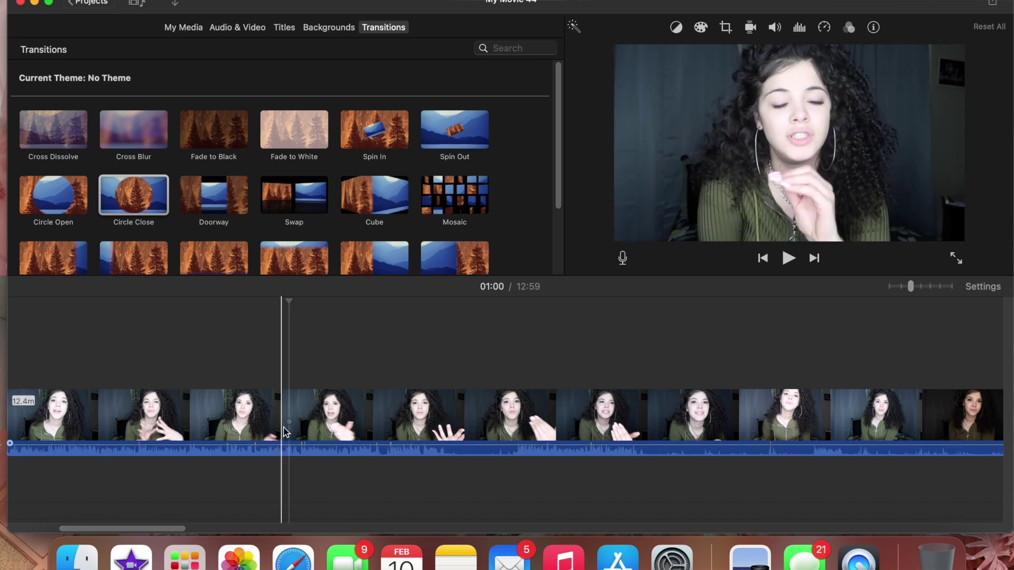
right_click(287, 423)
left_click(300, 382)
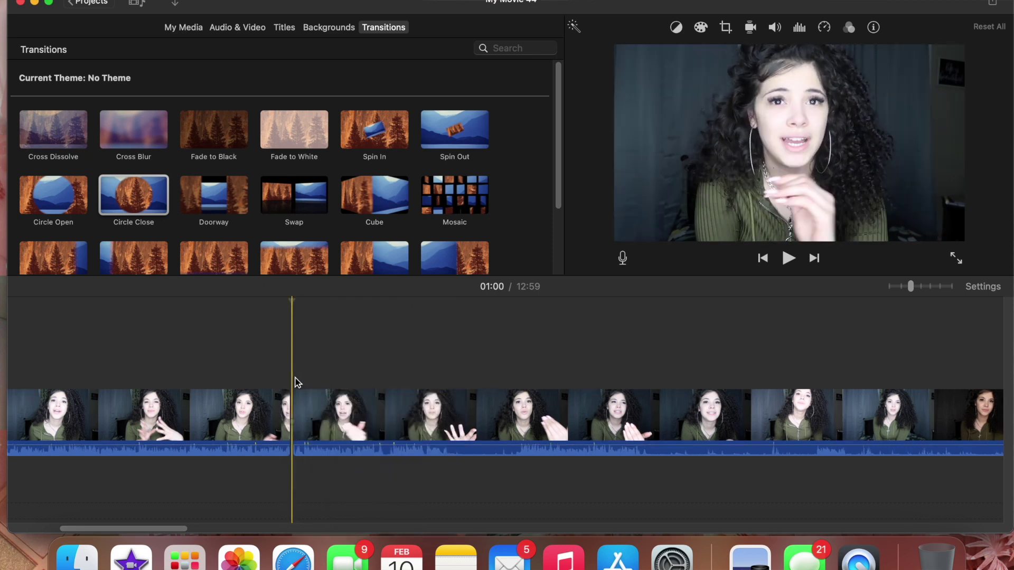
left_click_drag(290, 401, 285, 400)
- Play on, split the following clip at 01:09 and delete the section between the two splits
key("space")
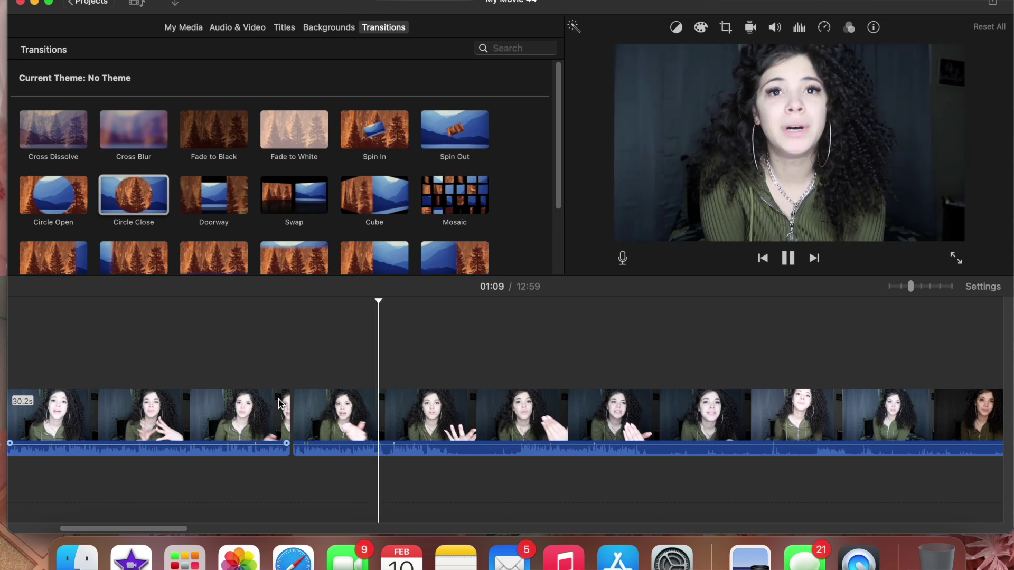
right_click(396, 414)
left_click(411, 382)
right_click(342, 401)
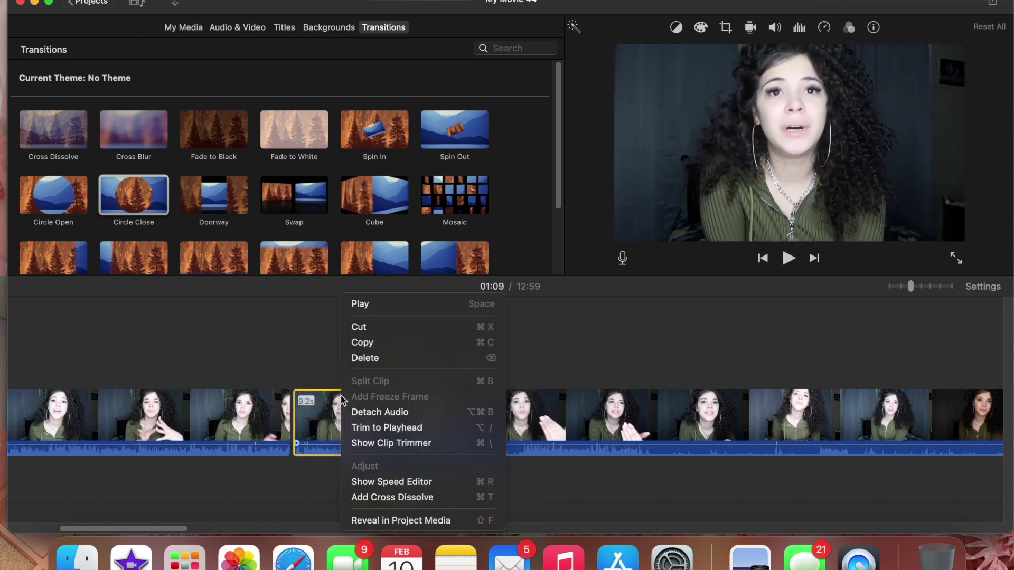
left_click(363, 359)
- Replay the join and trim the end of the preceding clip to about 29.5 s
key("space")
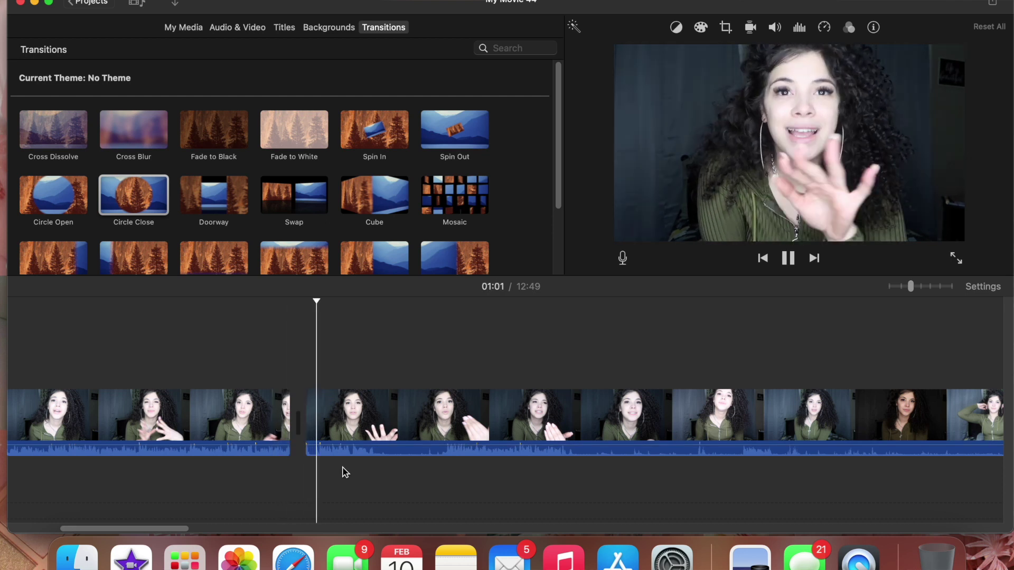
key("space")
left_click(247, 417)
left_click_drag(286, 422, 282, 423)
left_click(299, 473)
- Play past the join, split the following clip at 01:01 and delete its short leading piece
key("space")
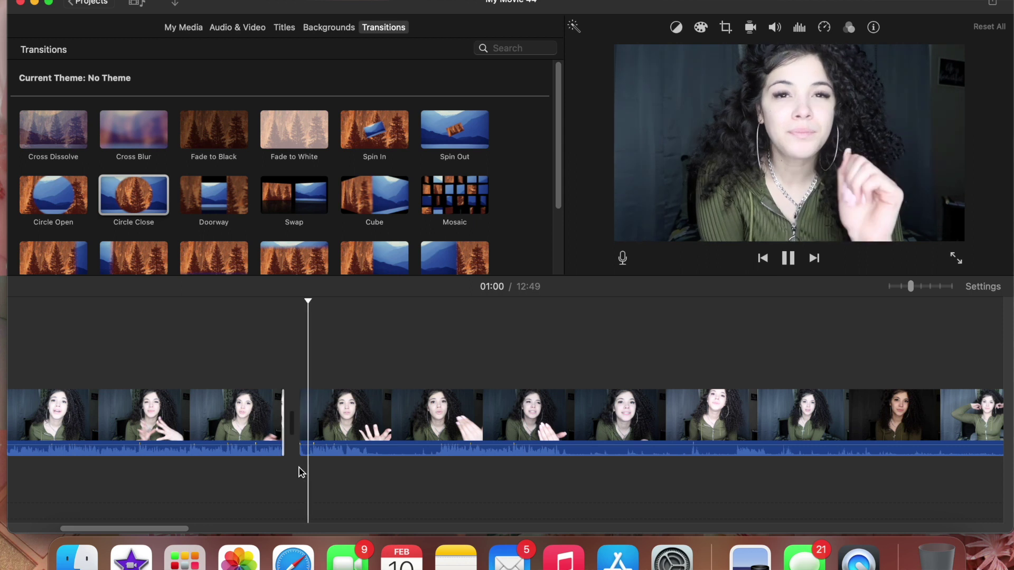
right_click(307, 418)
left_click(324, 383)
right_click(322, 417)
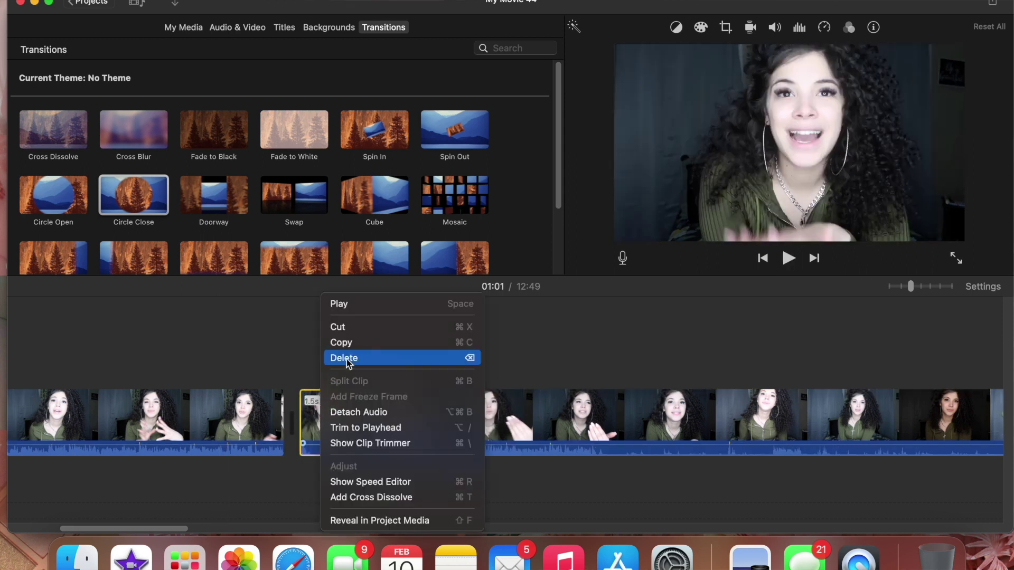
left_click(340, 358)
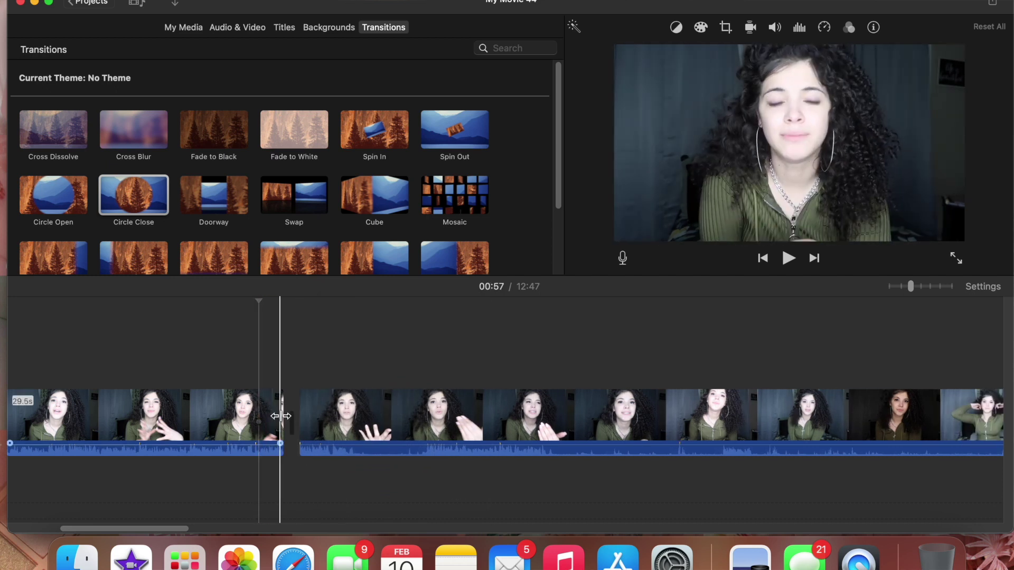
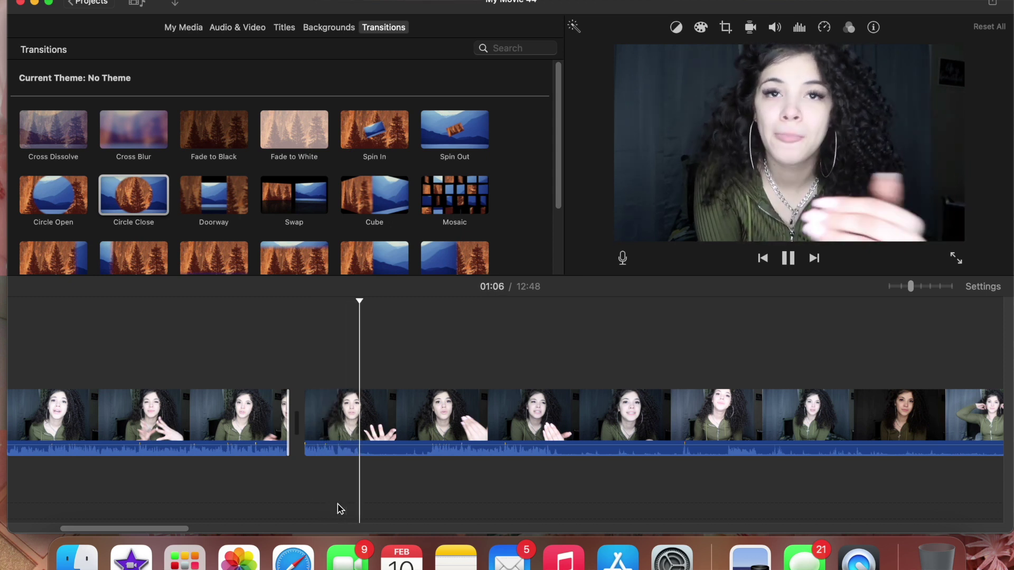
- Play on through the long clip and split it at 01:13
key("space")
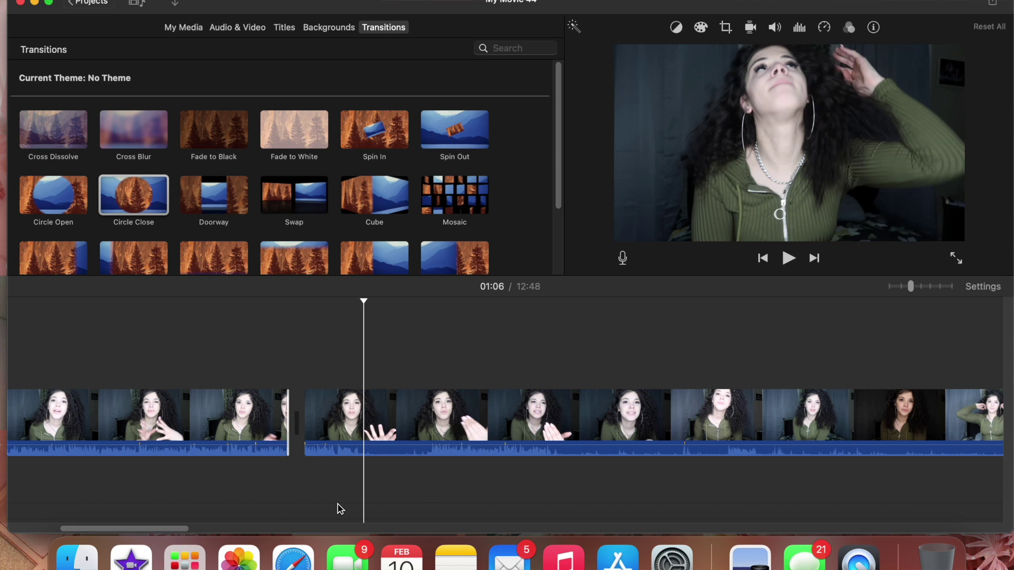
key("space")
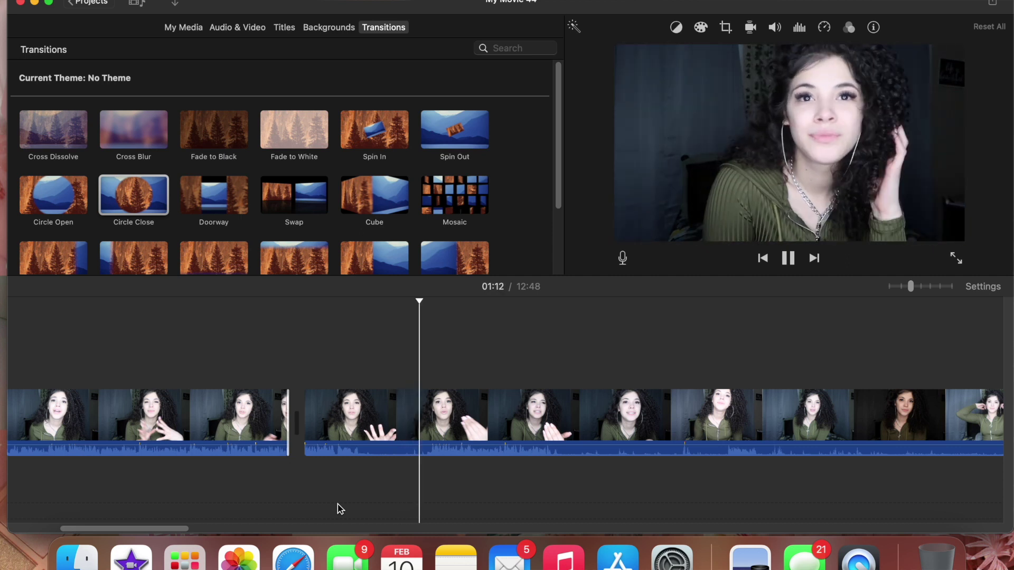
key("space")
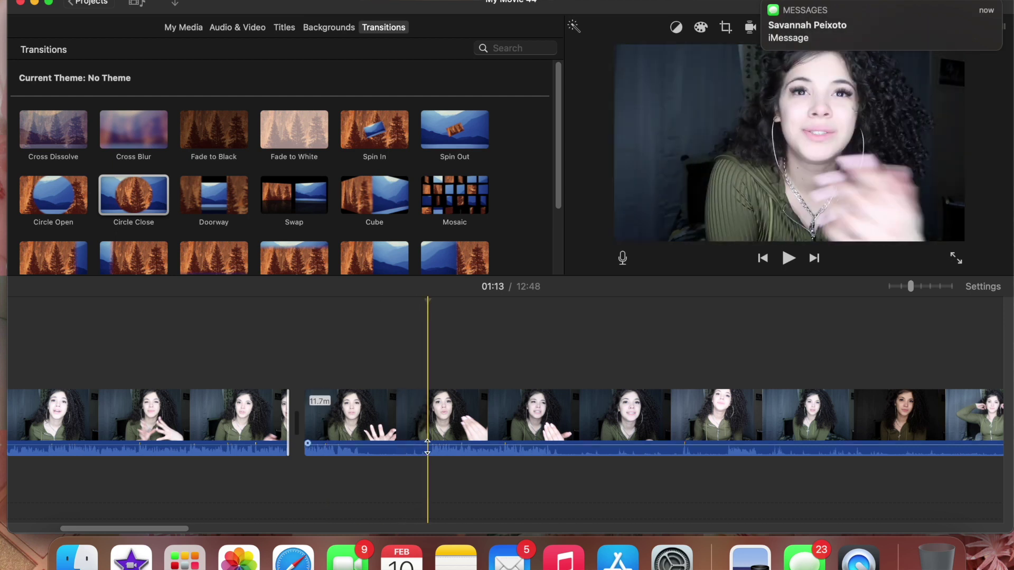
right_click(430, 425)
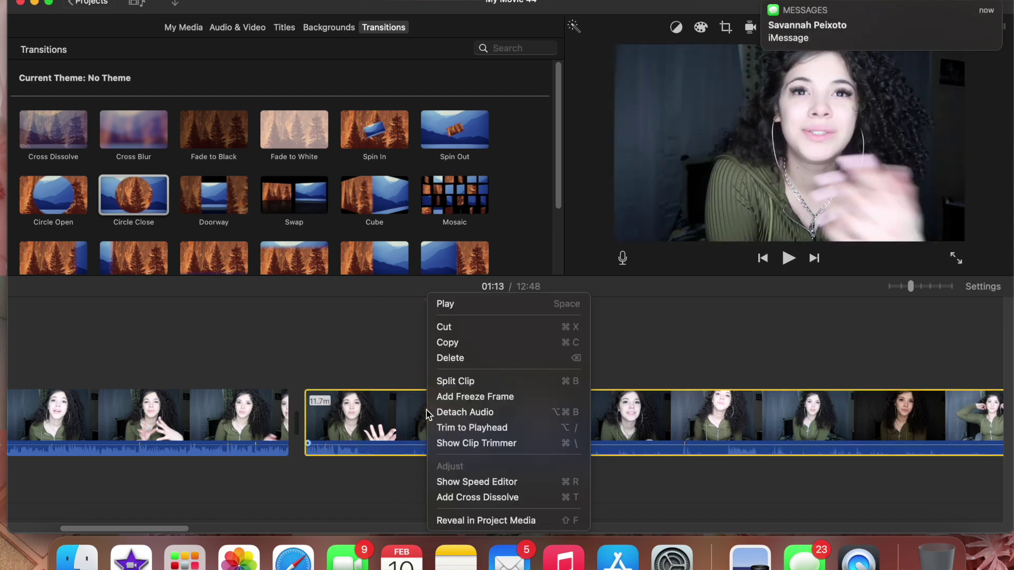
left_click(439, 380)
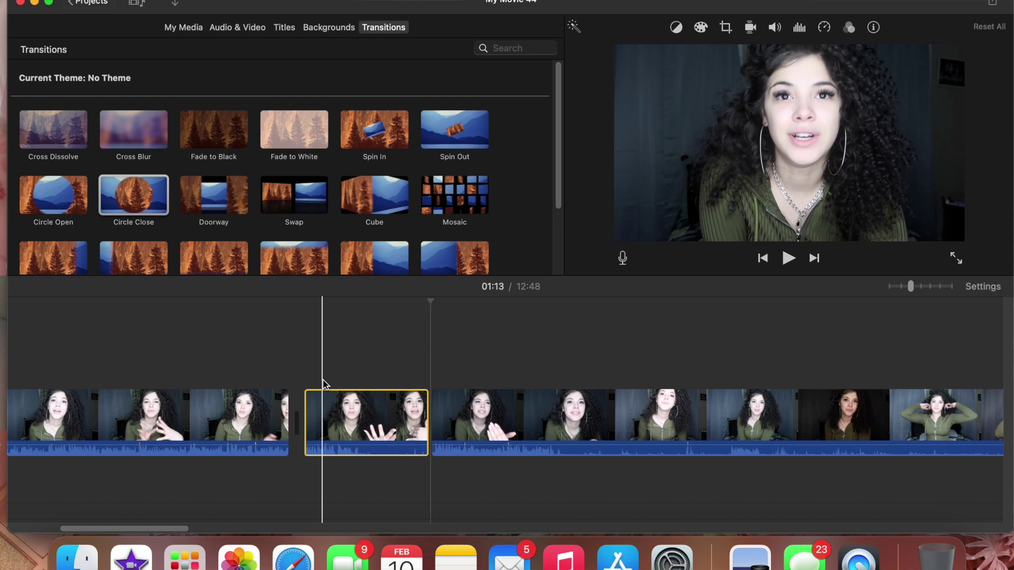
- Replay the section before the new split and split it again near its start, at about 01:01
key("space")
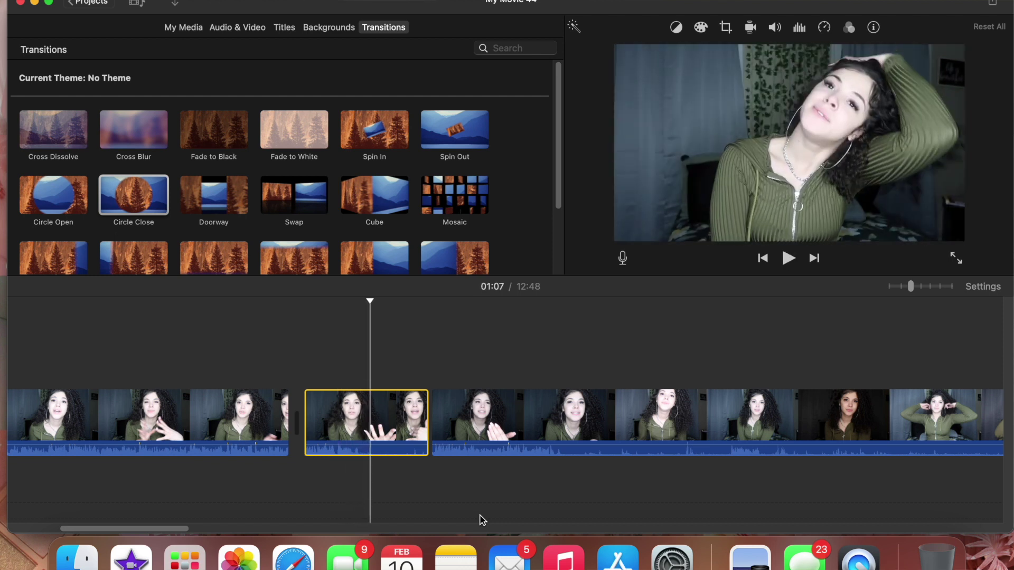
left_click(315, 417)
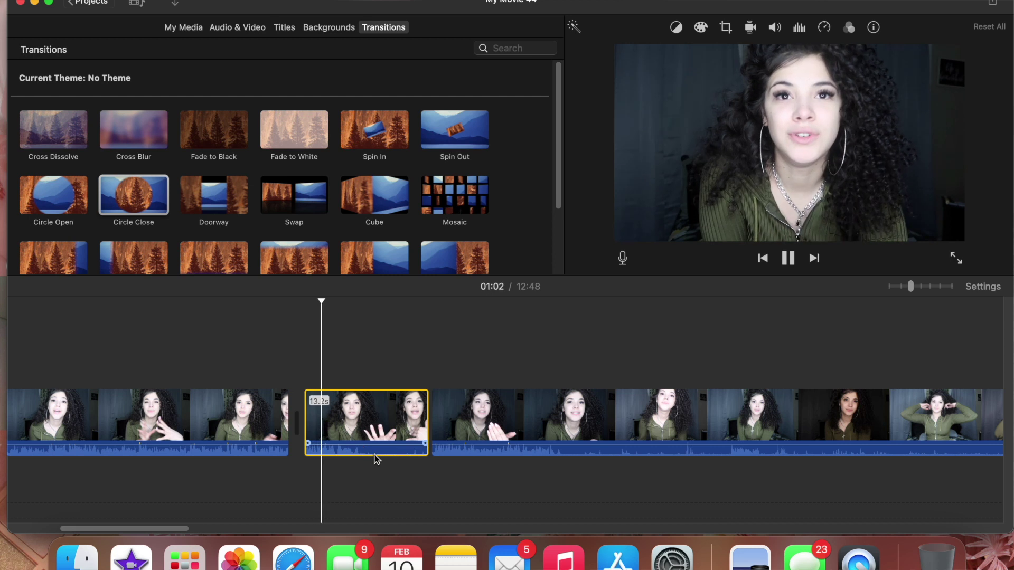
key("space")
key("space")
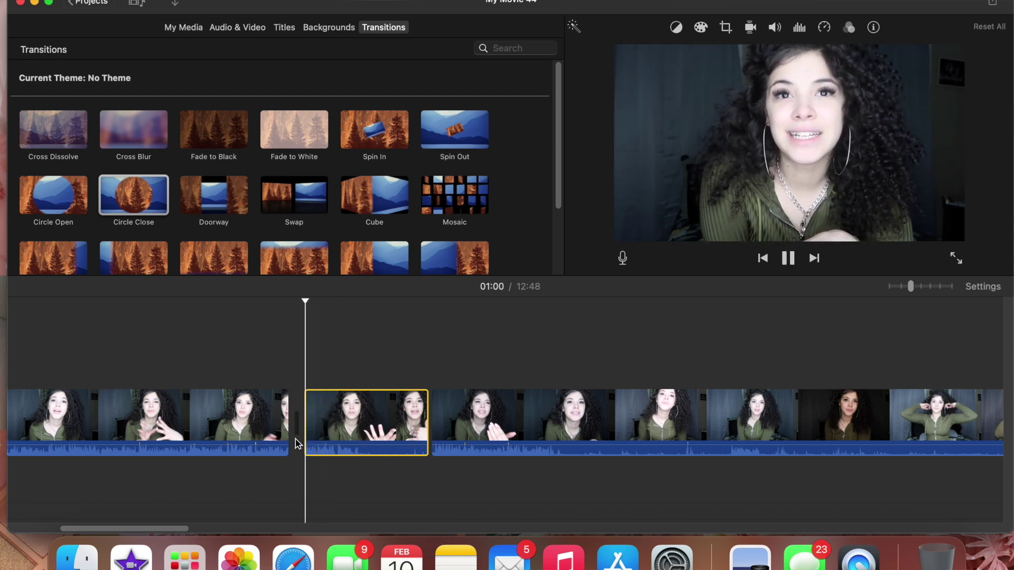
key("space")
right_click(330, 434)
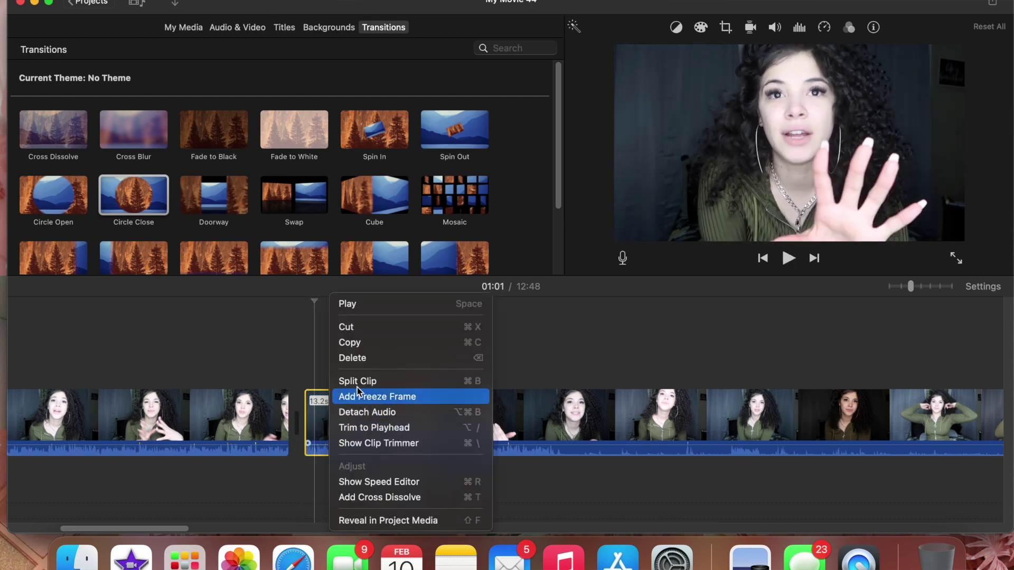
left_click(354, 383)
- Play across the second split and delete the section between the two splits
key("space")
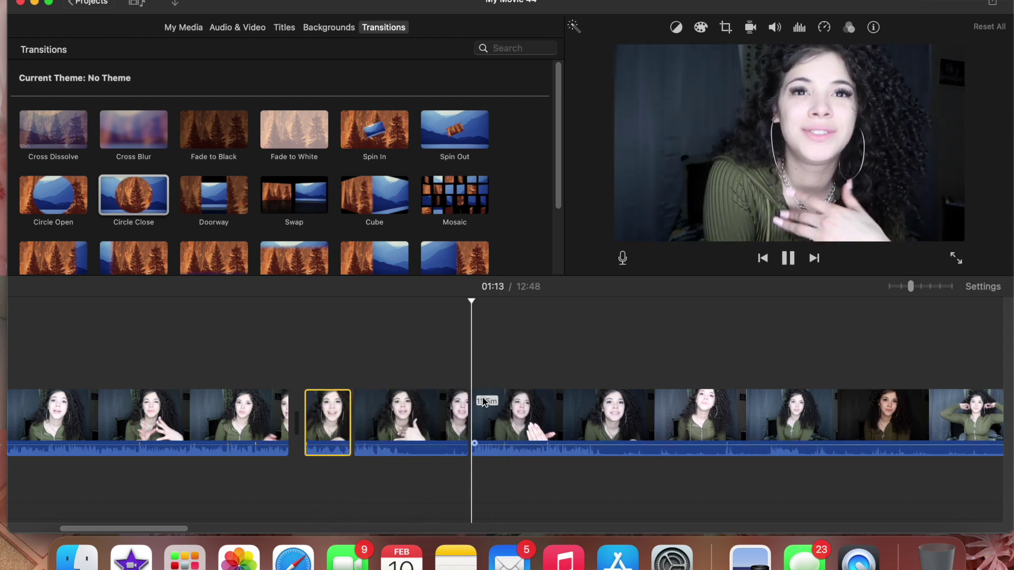
key("space")
right_click(414, 423)
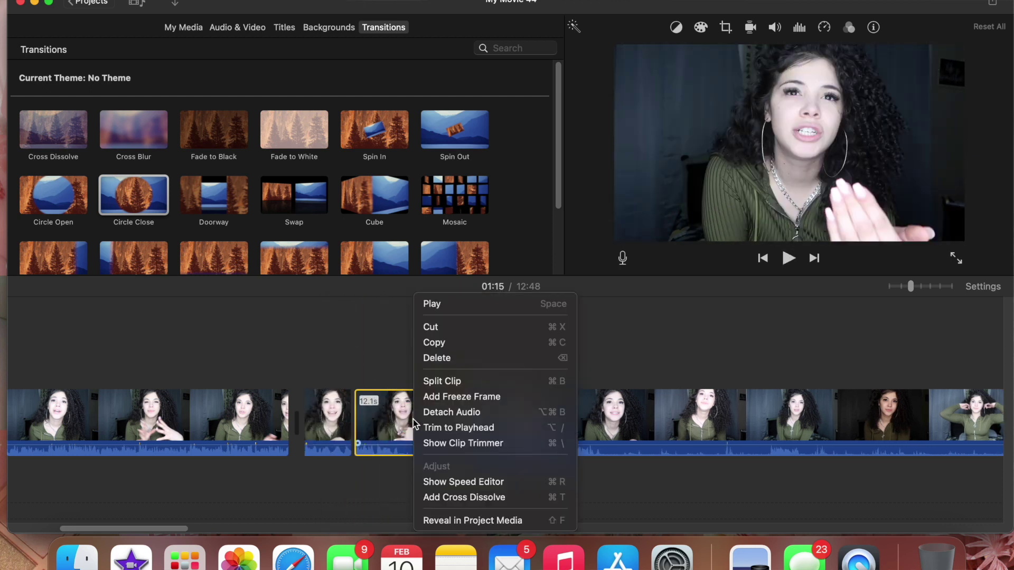
left_click(432, 358)
- Replay the join and slightly trim the end of the short clip before it
key("space")
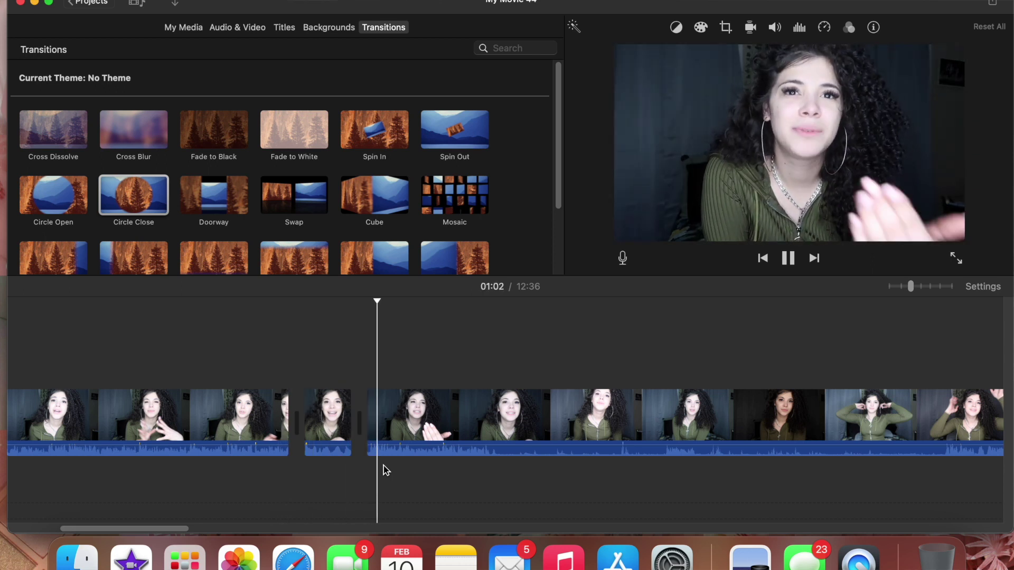
key("space")
left_click(328, 423)
right_click(328, 423)
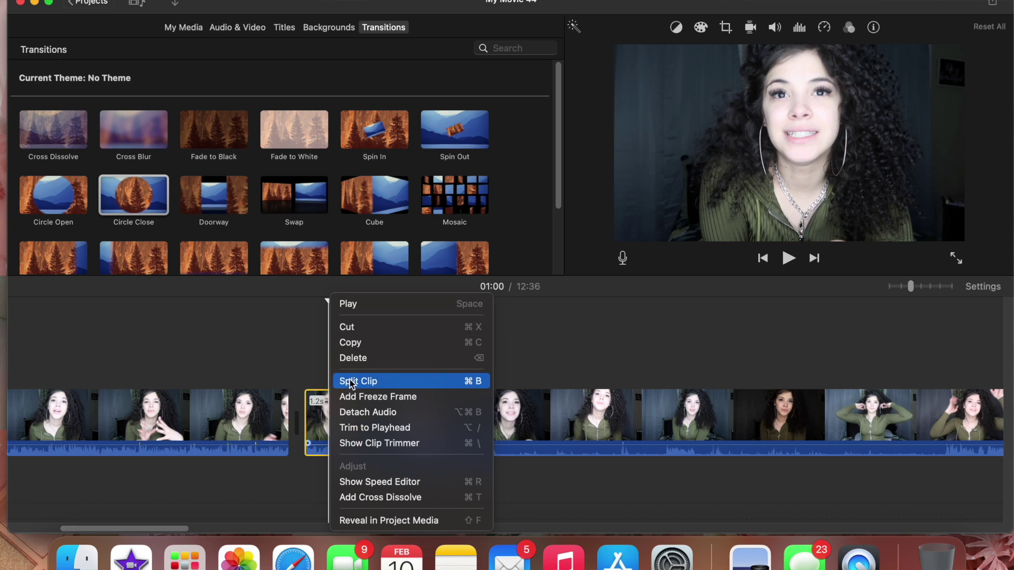
left_click(256, 390)
left_click_drag(347, 423, 299, 417)
key("space")
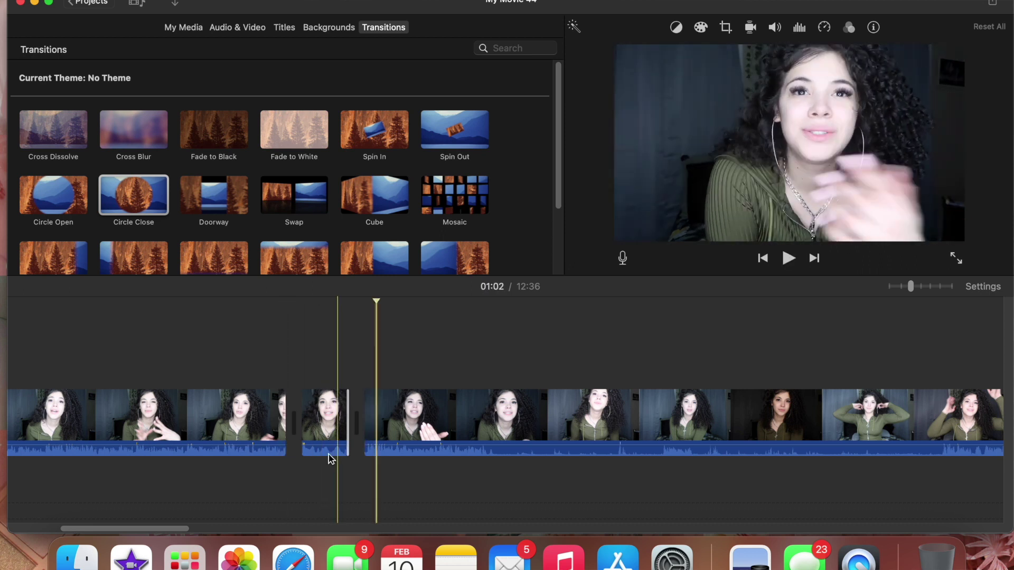
- Delete the short leftover clip at 01:00
left_click(329, 433)
right_click(329, 433)
left_click(357, 363)
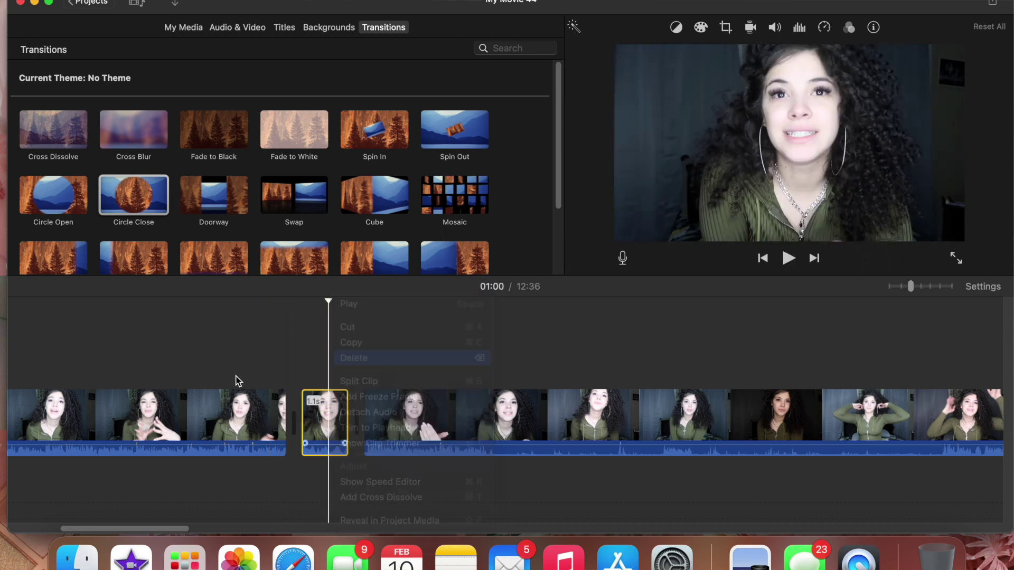
- Play on, split the last clip at 01:13 and delete all footage after the split
key("space")
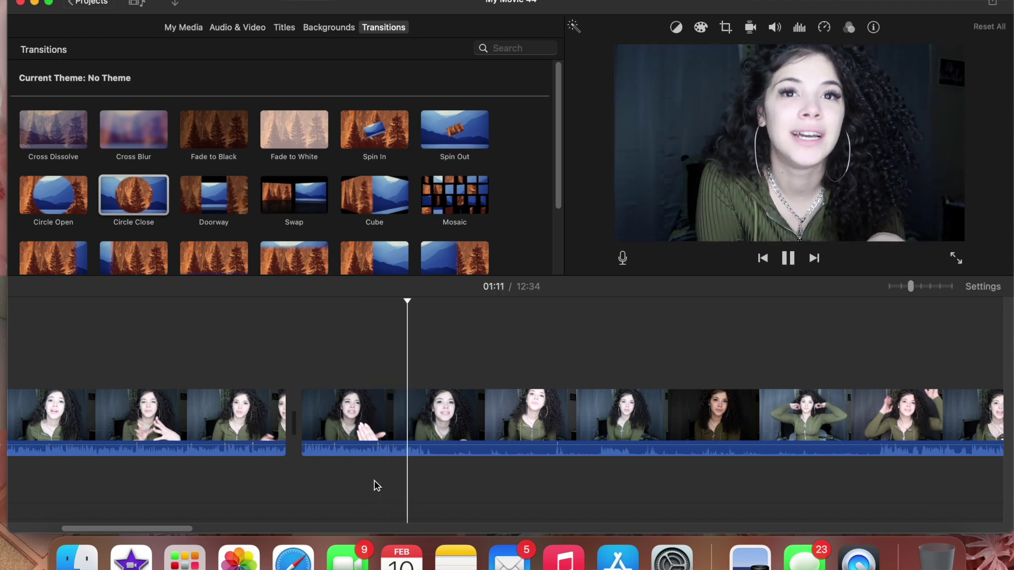
key("space")
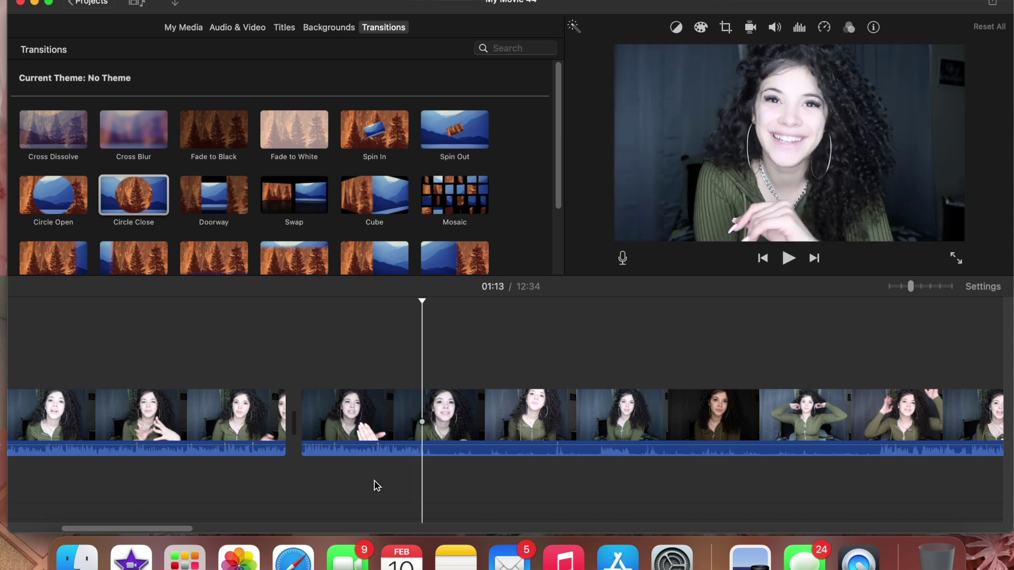
right_click(434, 382)
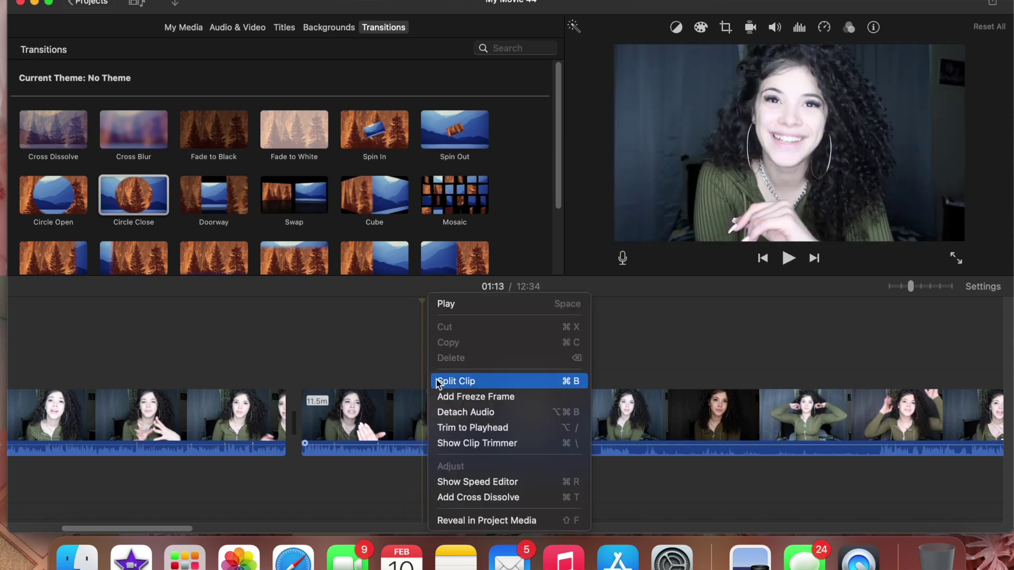
left_click(449, 381)
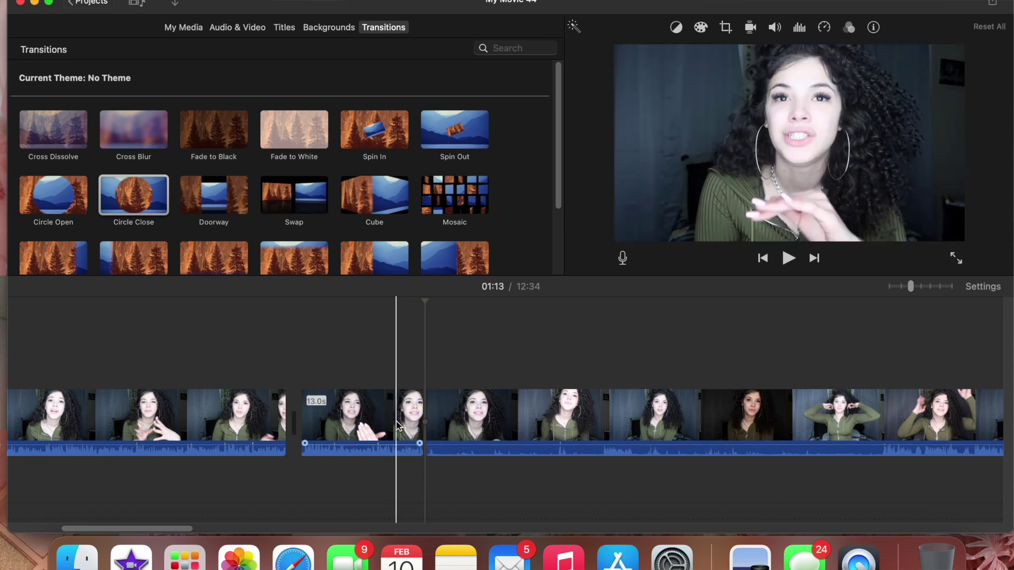
left_click(437, 421)
right_click(438, 421)
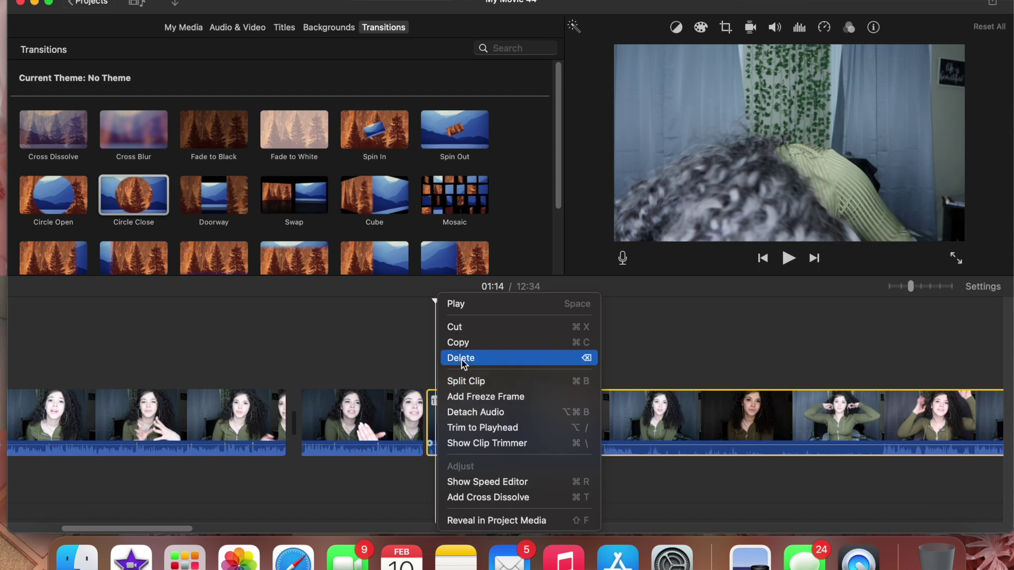
left_click(462, 360)
left_click_drag(353, 531, 223, 523)
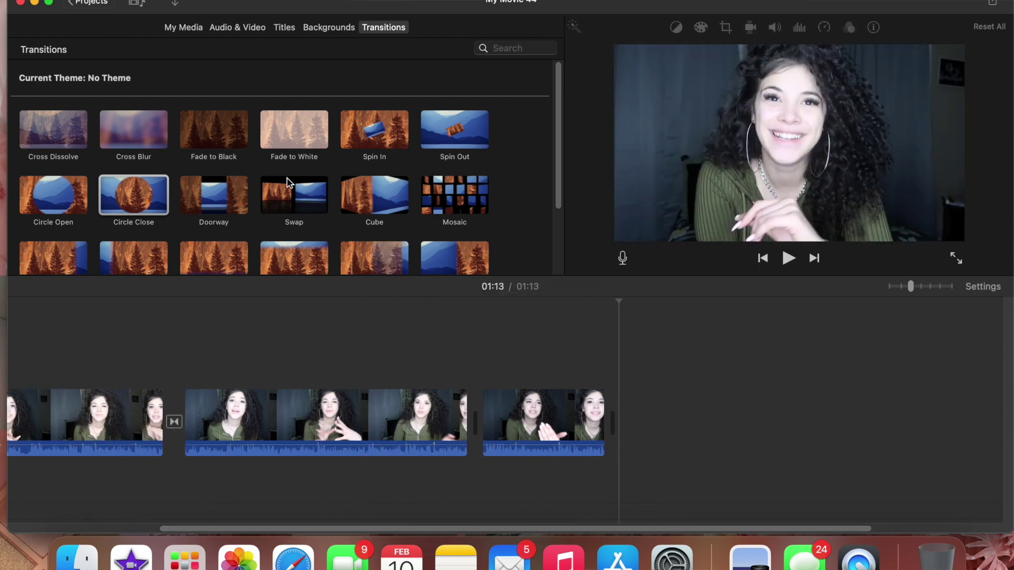
- Add a Boogie Lights title at the end of the movie with the text "hiiii"
left_click(284, 28)
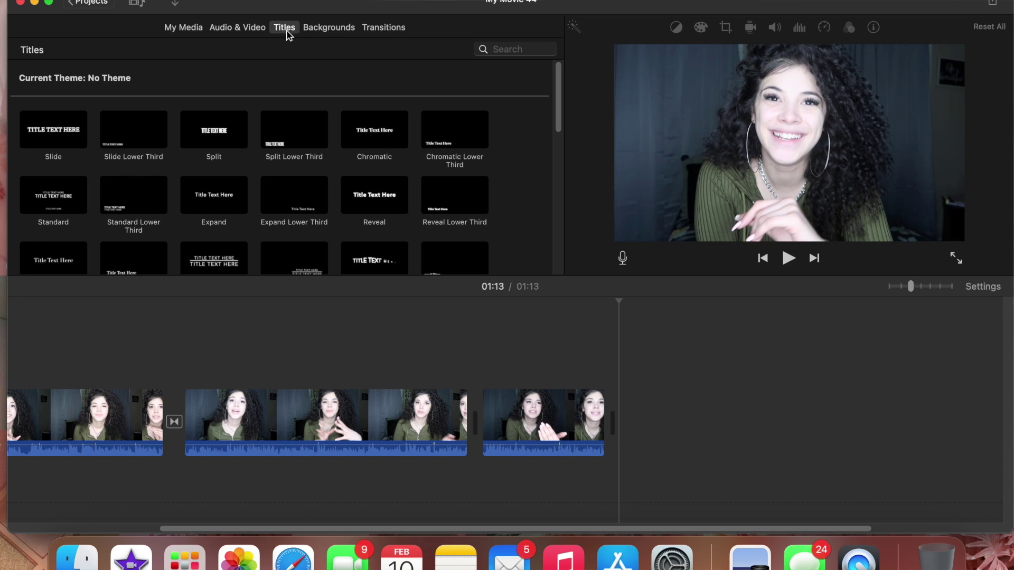
scroll(209, 195, "down", 10)
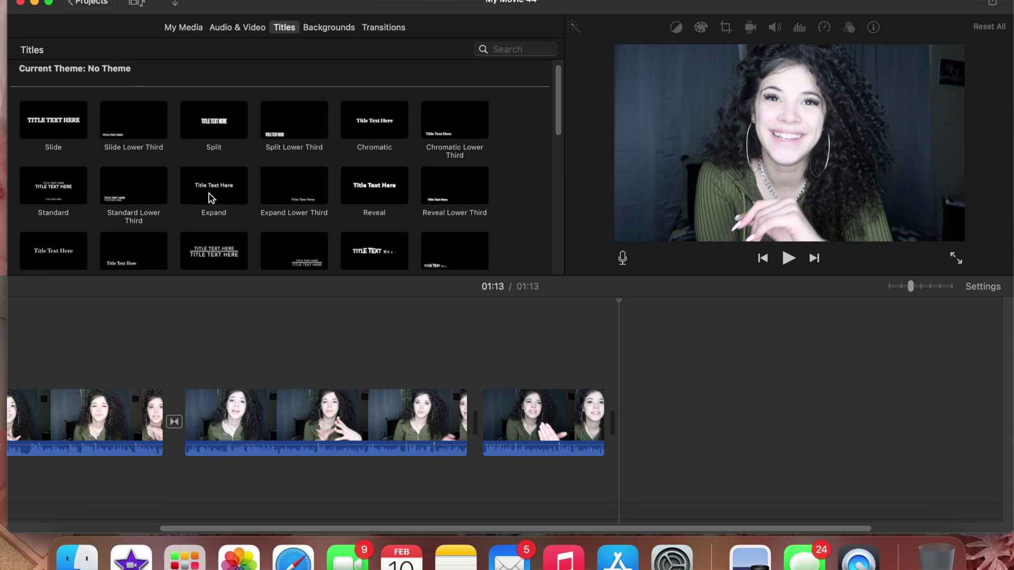
scroll(211, 195, "down", 2)
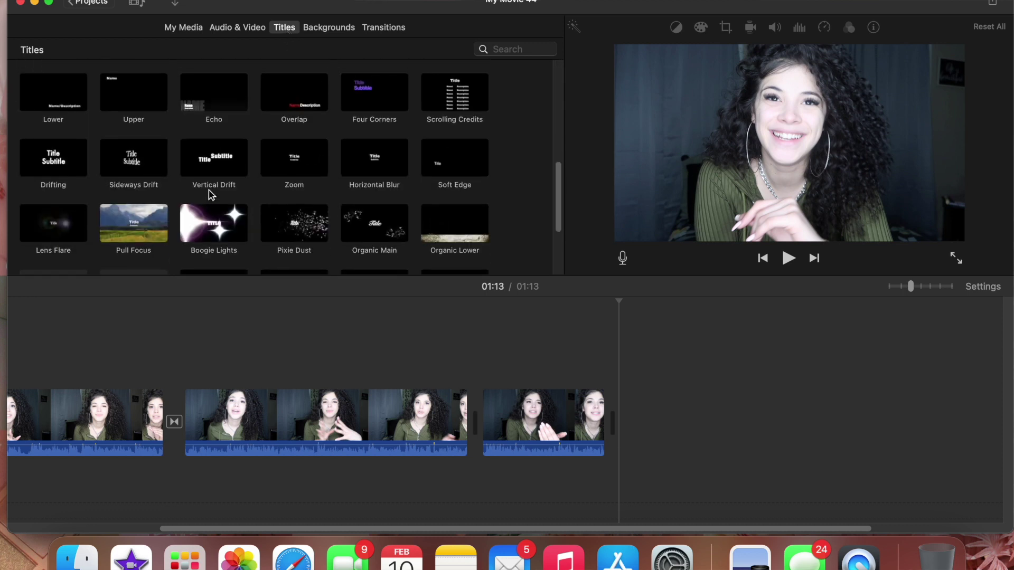
double_click(209, 235)
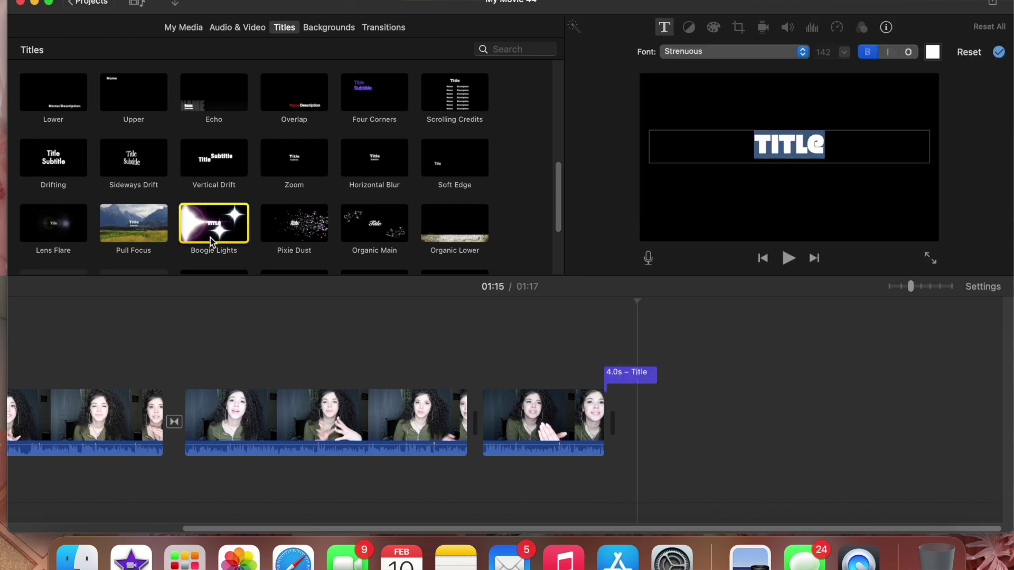
type("HHI")
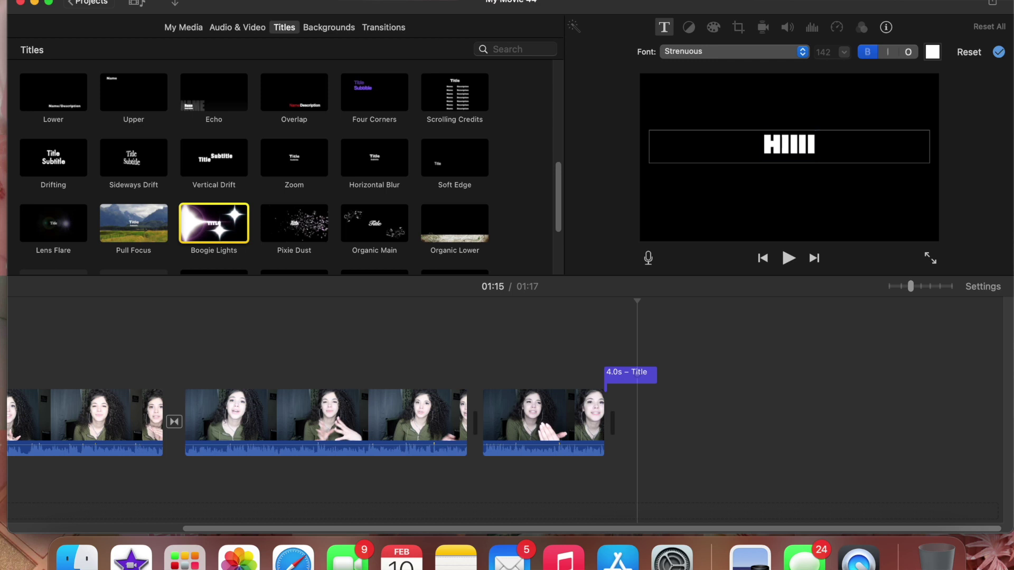
key("Escape")
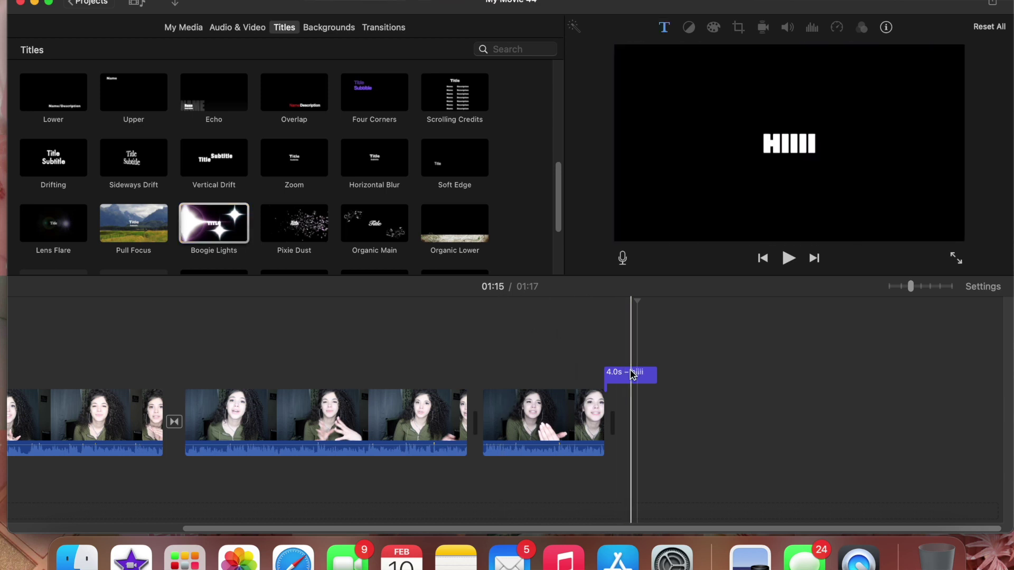
- Place the title above the start of the last clip with a 5.9 s duration and preview it
left_click_drag(622, 373, 544, 379)
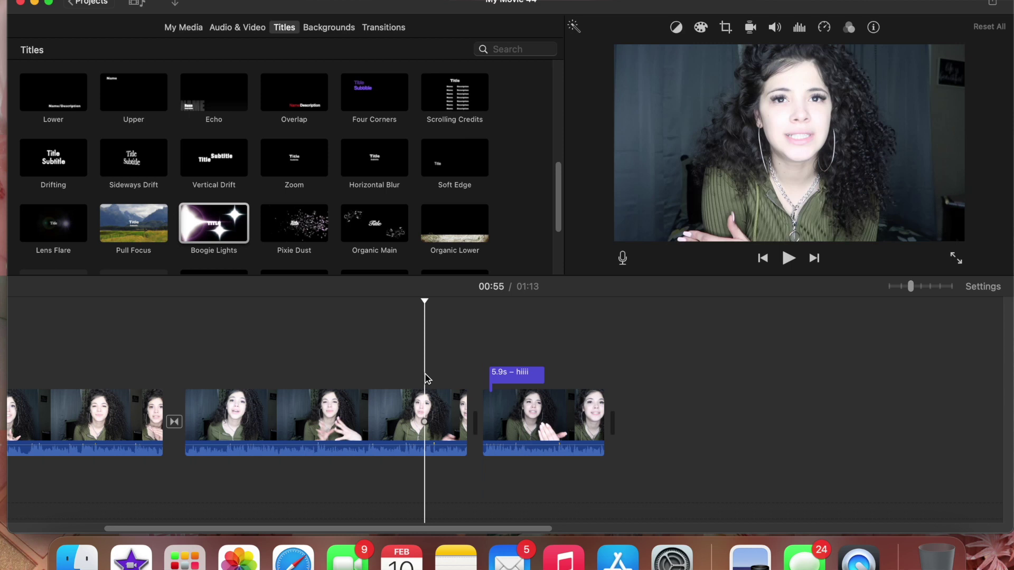
key("space")
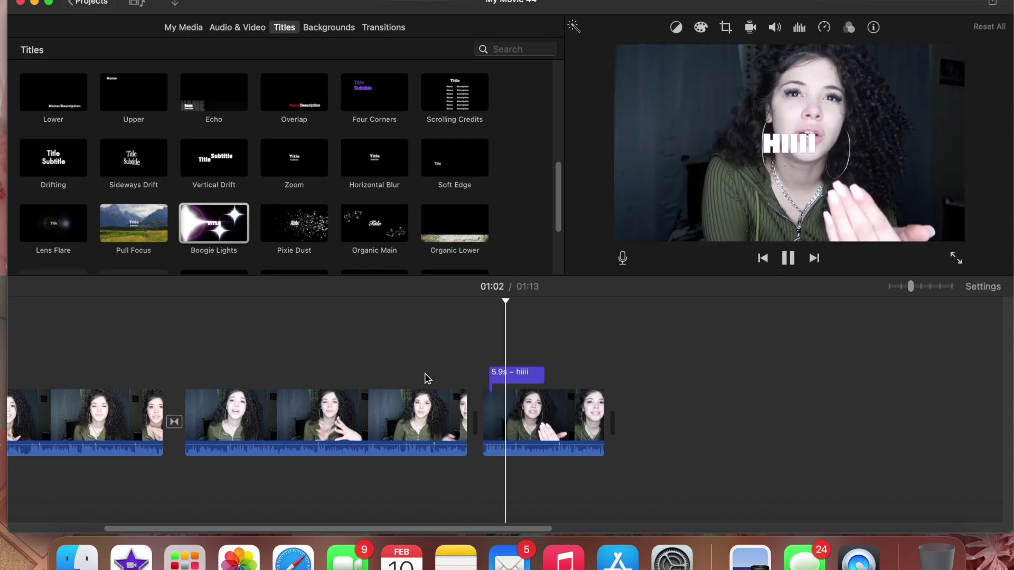
key("space")
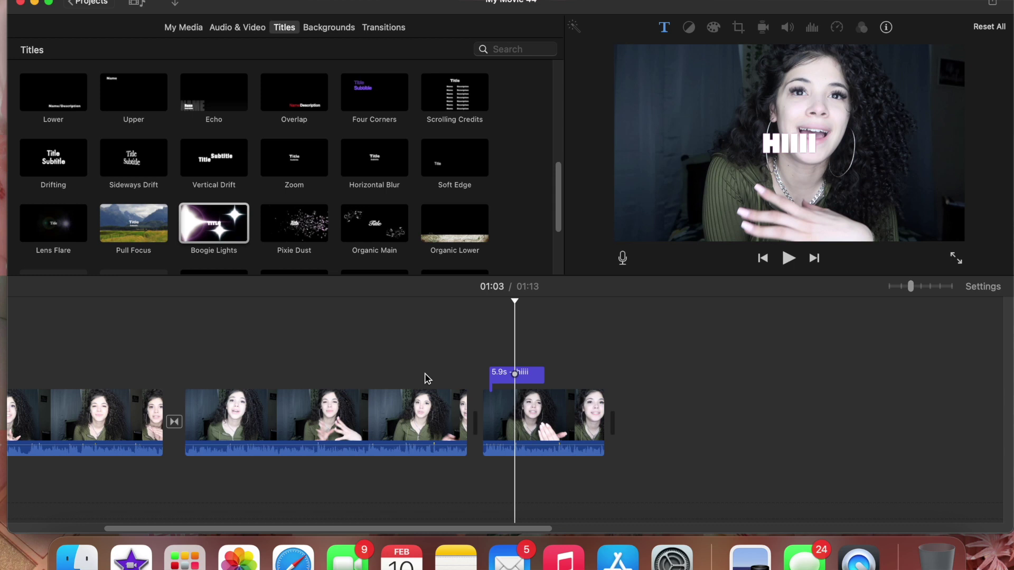
- Delete the title above the last clip
right_click(496, 375)
left_click(523, 359)
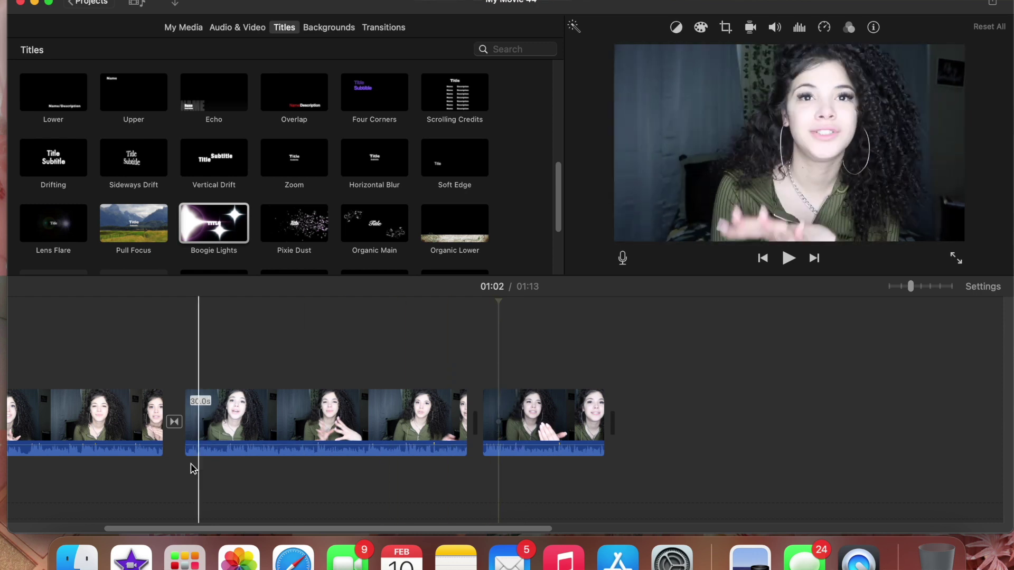
- Overlay MVI_0323.MP4 from the Downloads folder in Finder above the 30.0 s clip, aligned with its start, and select the clip beneath
left_click(77, 557)
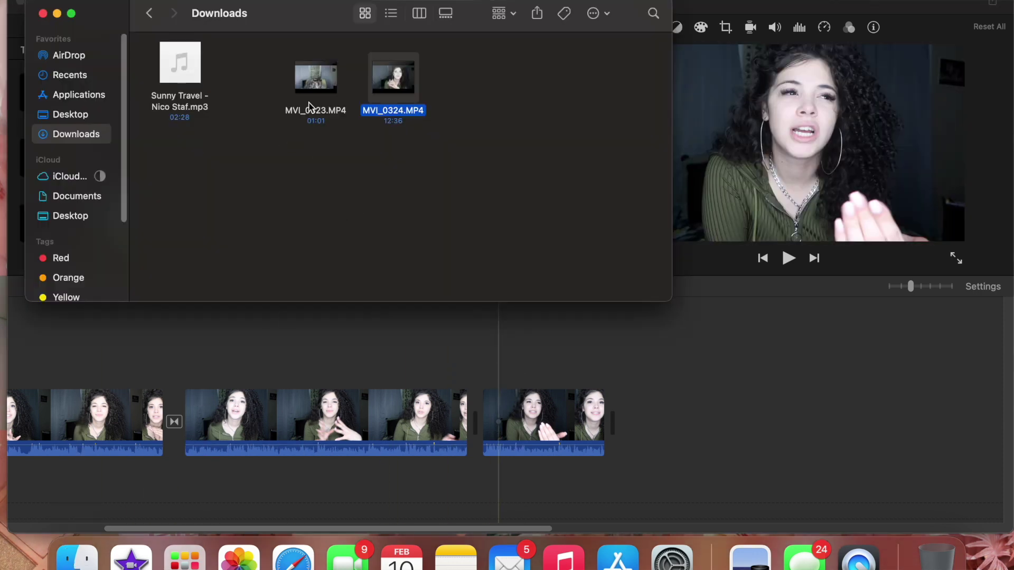
left_click(318, 123)
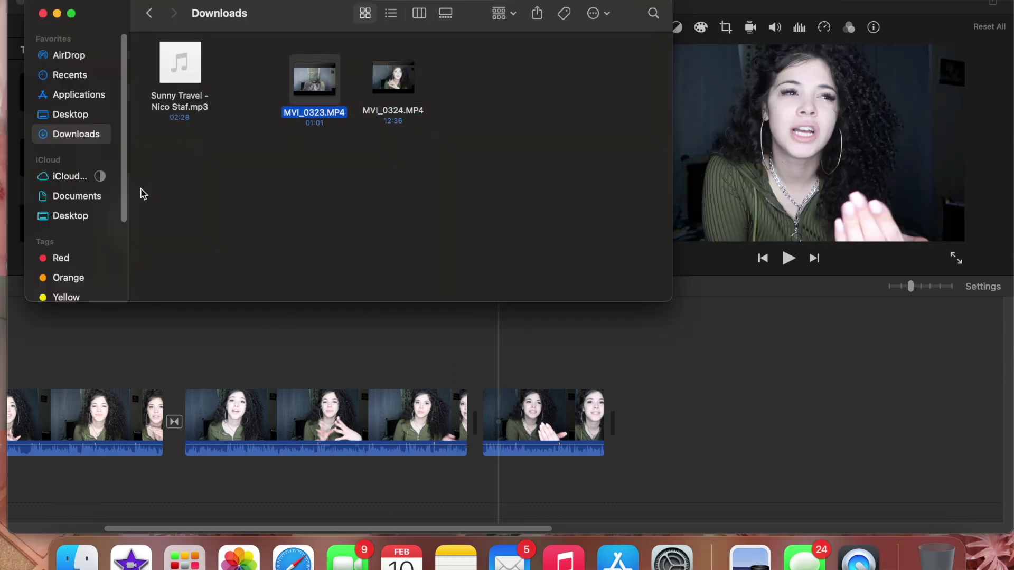
scroll(80, 159, "down", 5)
scroll(93, 232, "up", 5)
left_click_drag(309, 74, 185, 351)
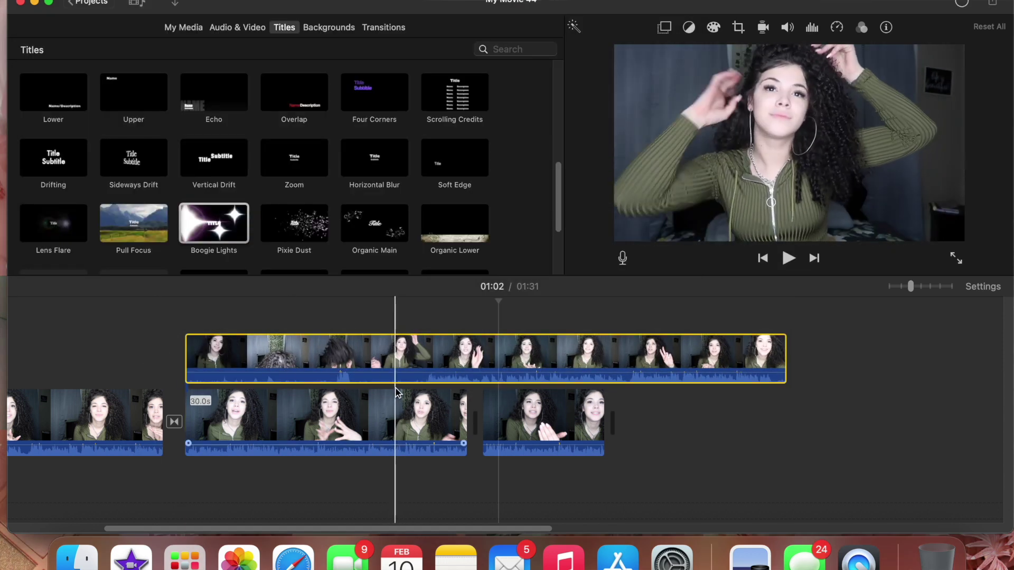
left_click(385, 420)
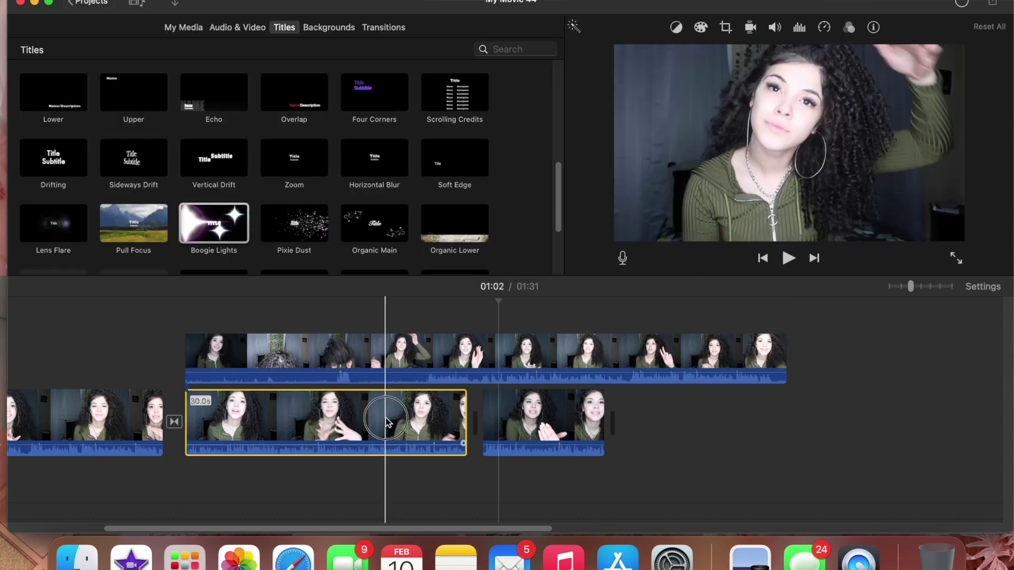
- Delete the overlaid clip above the 30.0 s clip and show the library's imported media
left_click(375, 351)
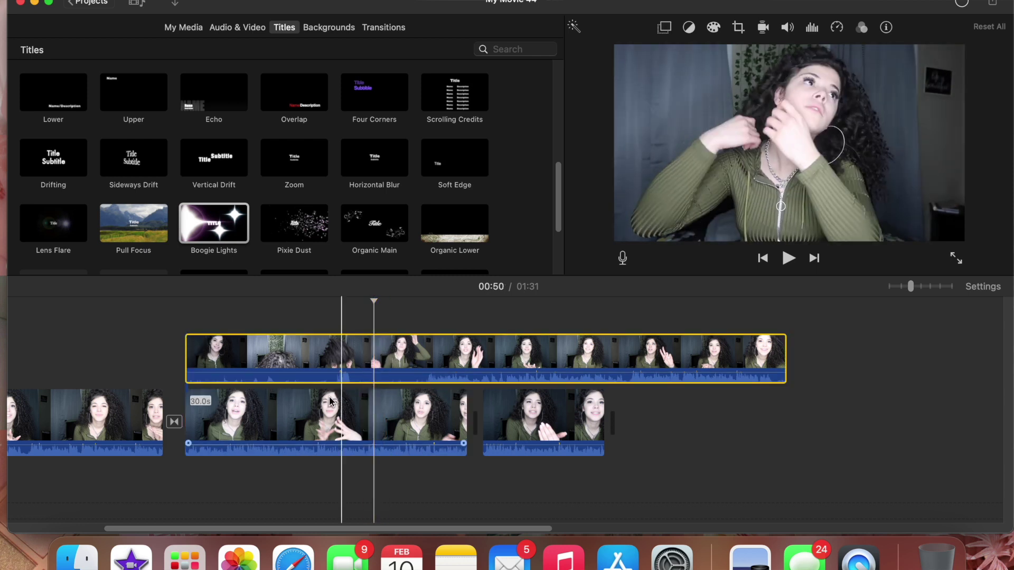
right_click(319, 351)
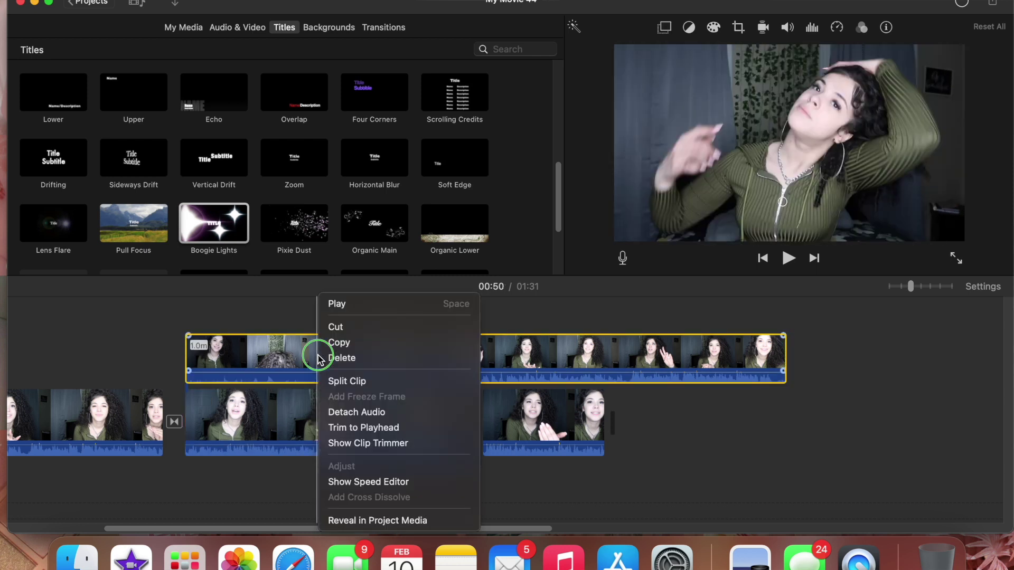
left_click(362, 358)
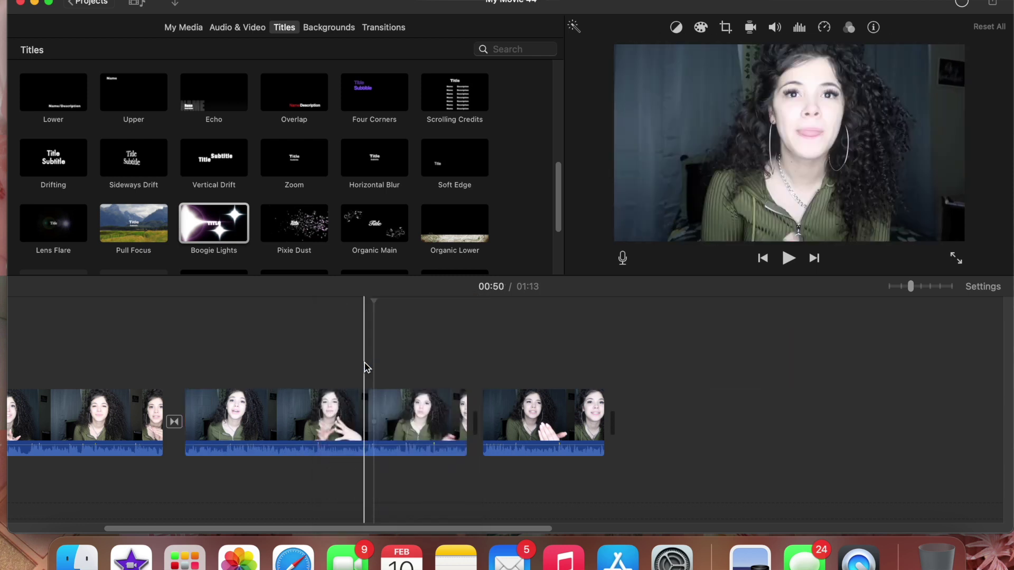
left_click(189, 29)
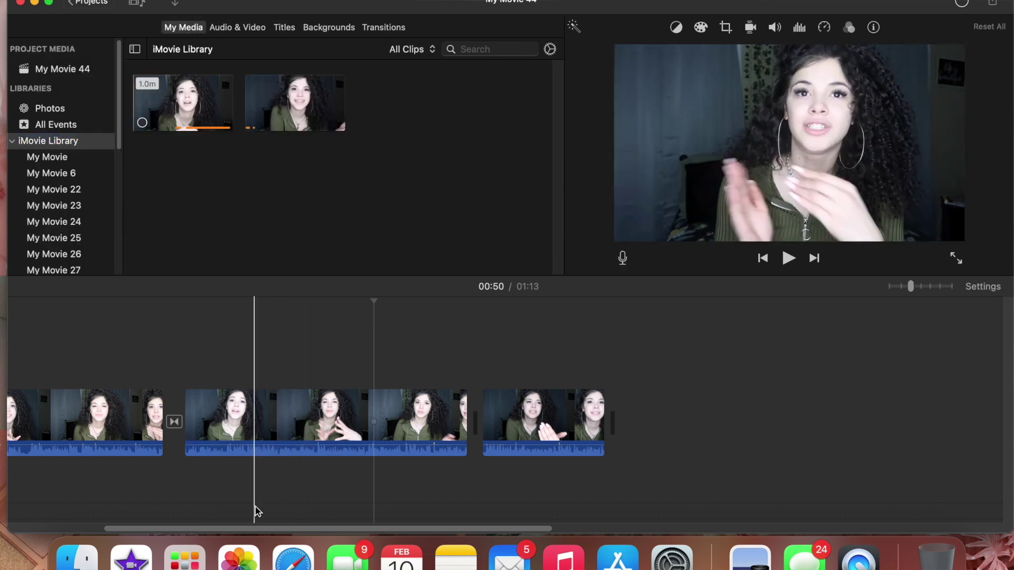
scroll(193, 520, "left", 5)
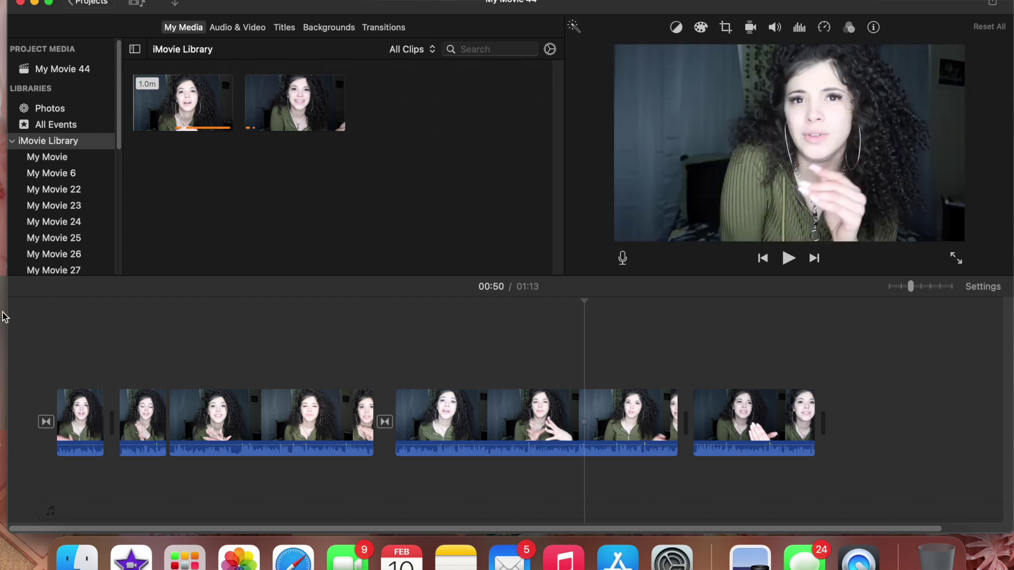
left_click(859, 559)
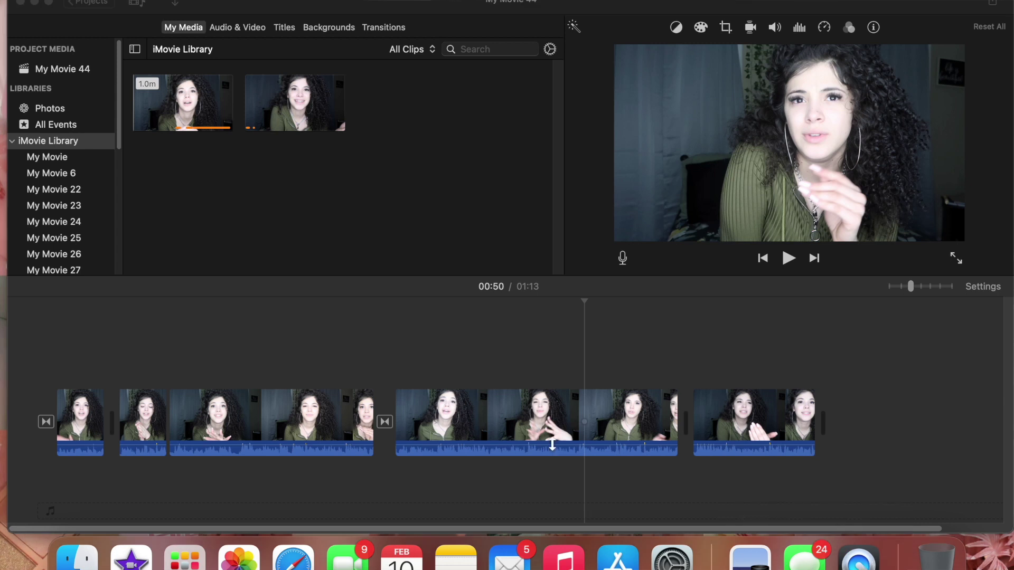
left_click(337, 12)
left_click_drag(337, 11, 328, 106)
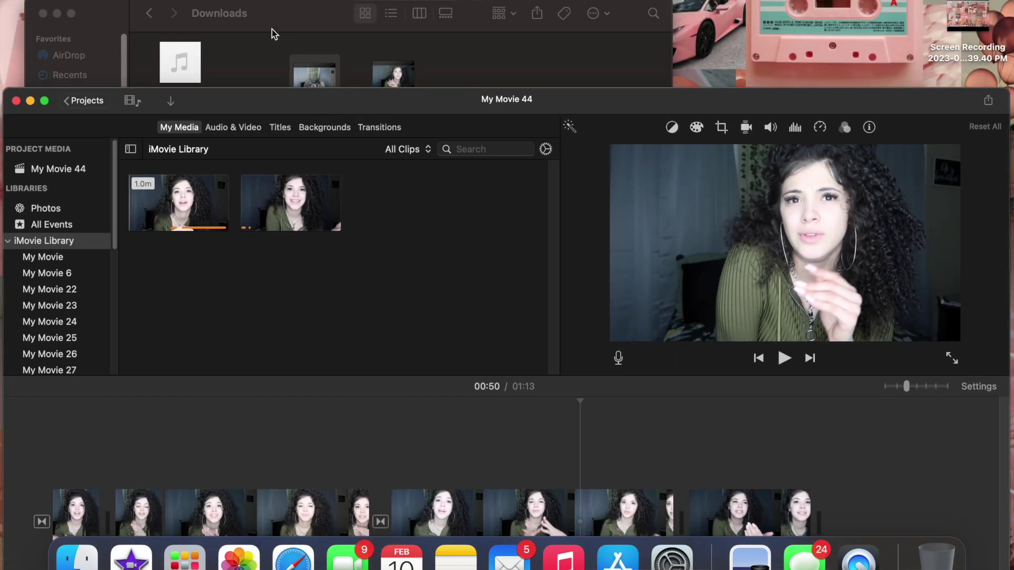
left_click(253, 23)
left_click_drag(407, 24, 600, 341)
left_click_drag(435, 316, 455, 2)
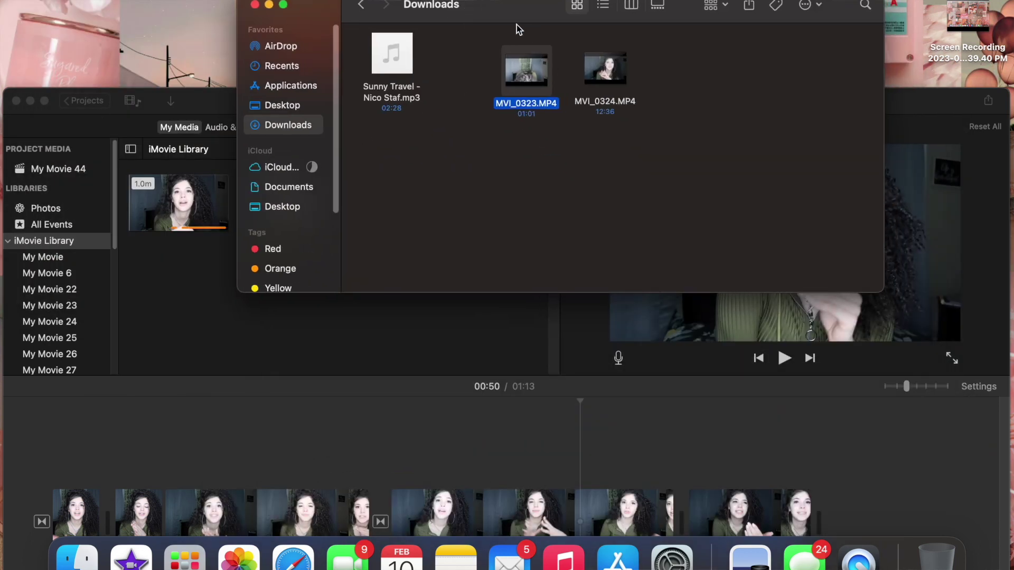
left_click_drag(237, 81, 425, 89)
left_click_drag(496, 16, 750, 287)
left_click(329, 124)
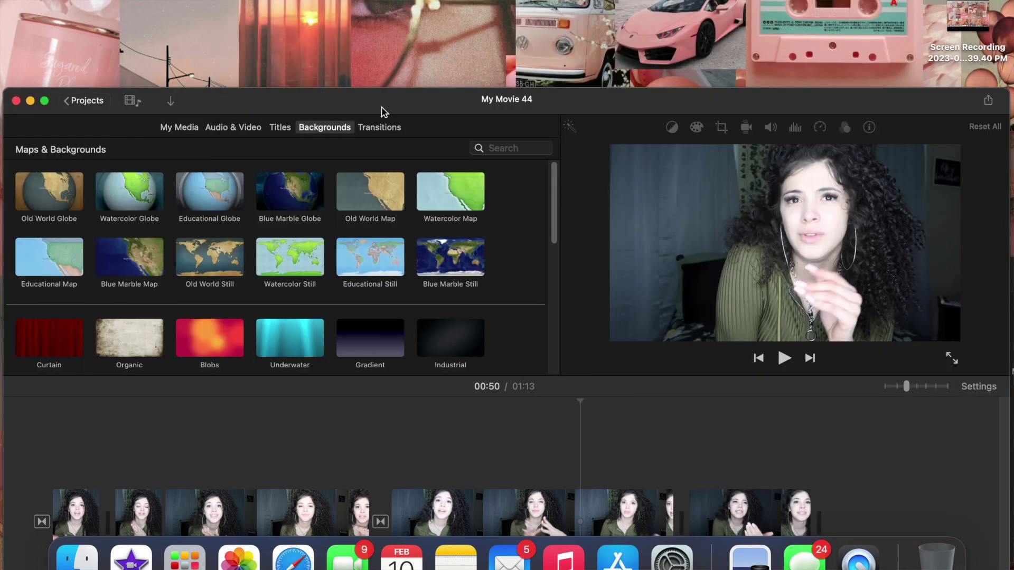
double_click(380, 106)
left_click(186, 26)
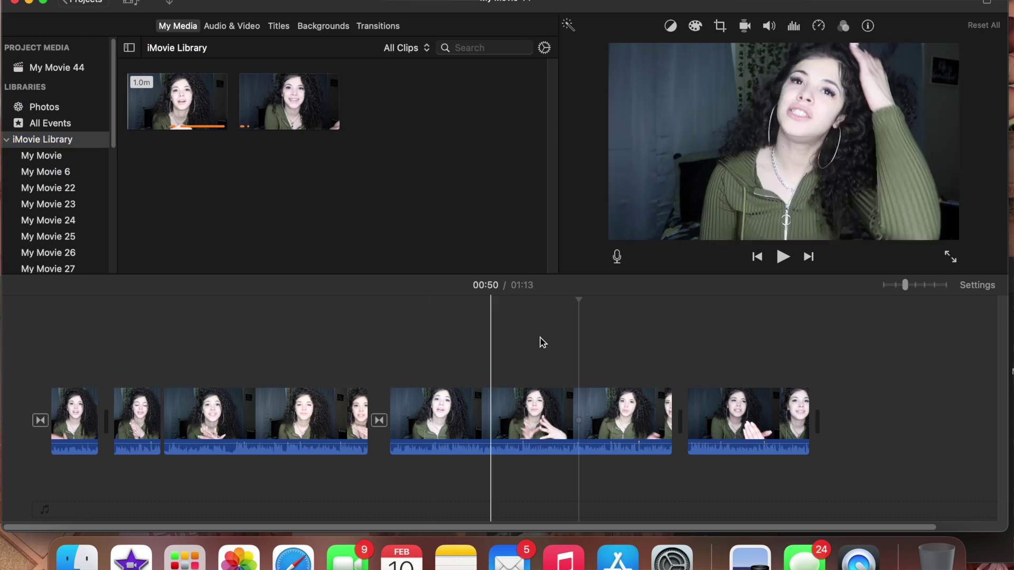
- Add Sunny Travel - Nico Staf.mp3 from the Downloads folder in Finder beneath the clips, starting at the beginning of the movie
left_click(77, 557)
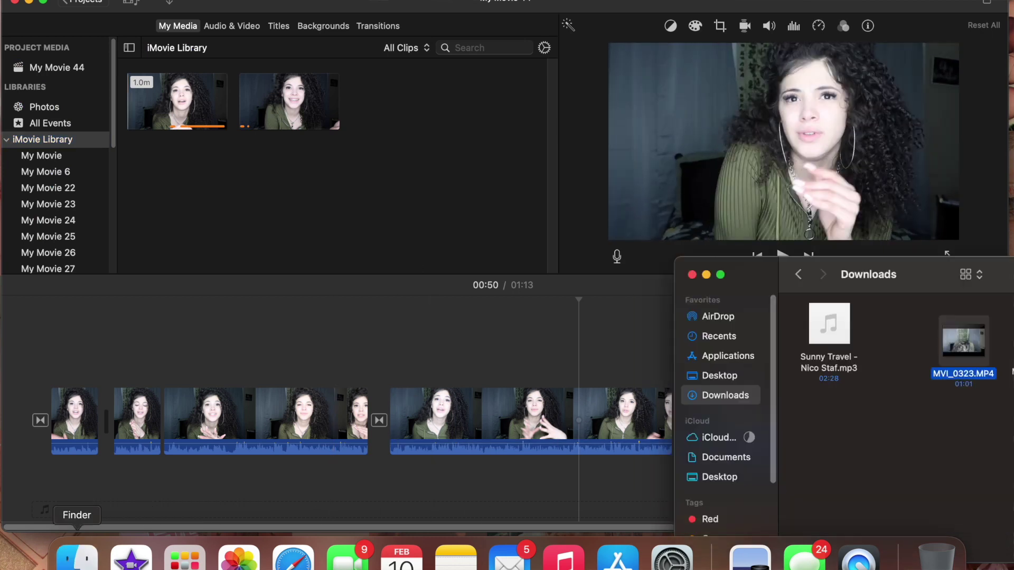
left_click_drag(867, 281, 830, 124)
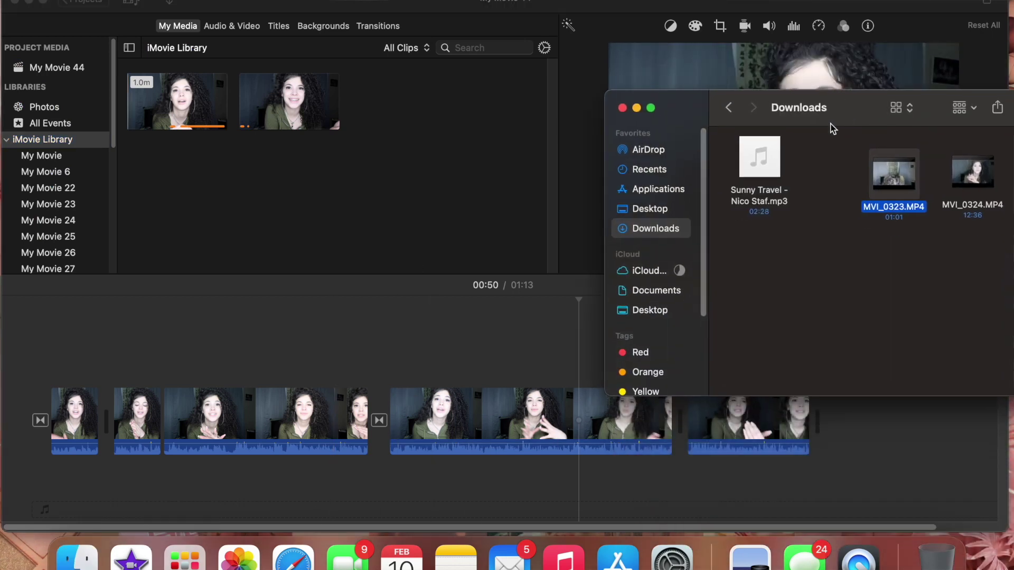
left_click(780, 201)
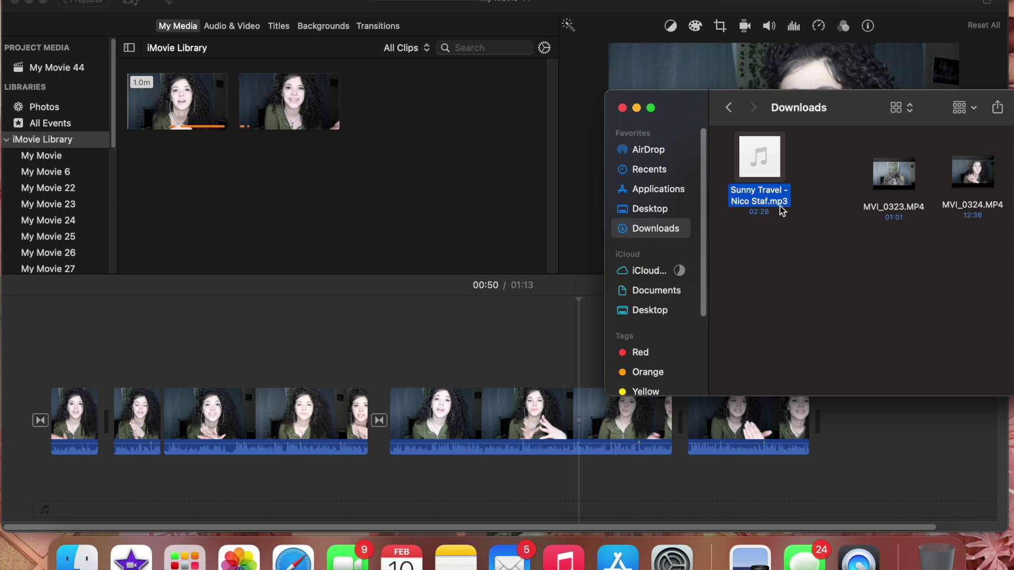
left_click_drag(776, 201, 16, 485)
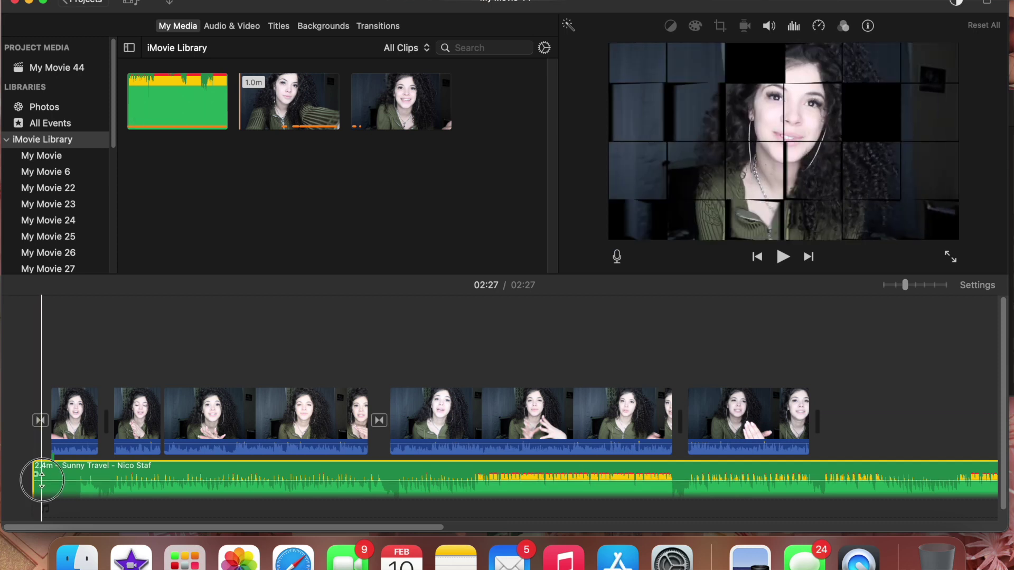
- Raise the volume of the Sunny Travel music track
left_click_drag(45, 485, 46, 474)
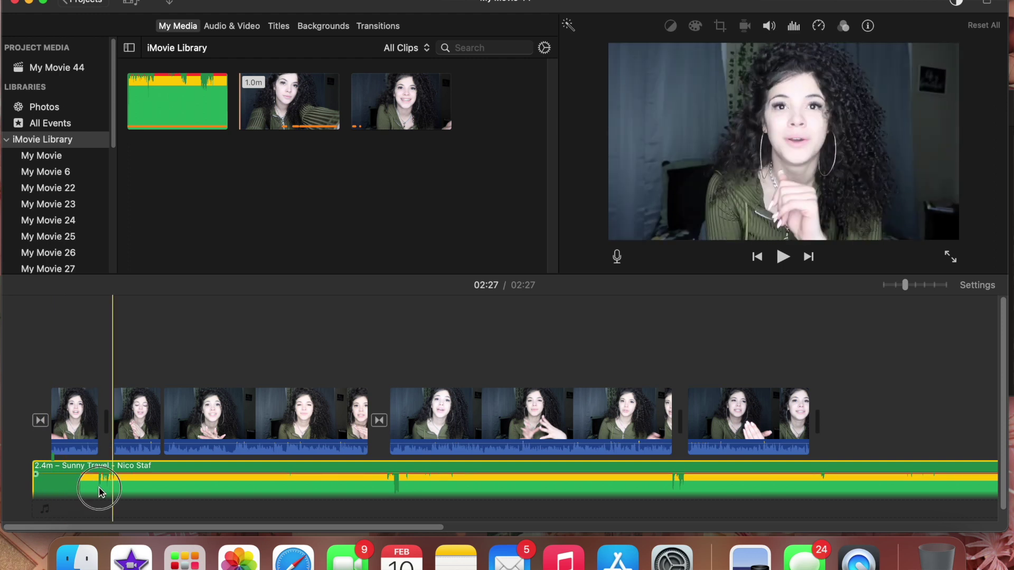
left_click(87, 478)
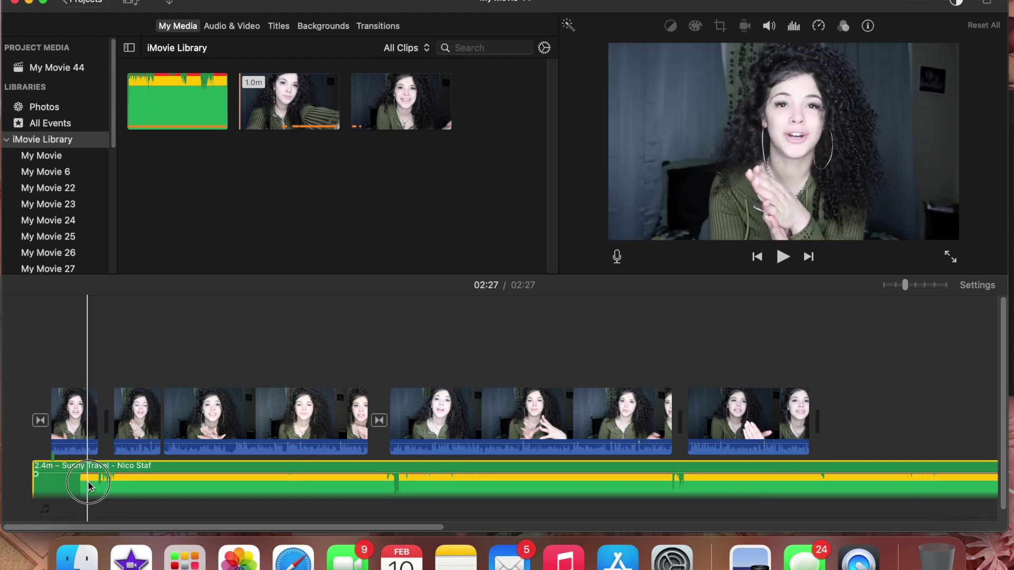
left_click(75, 383)
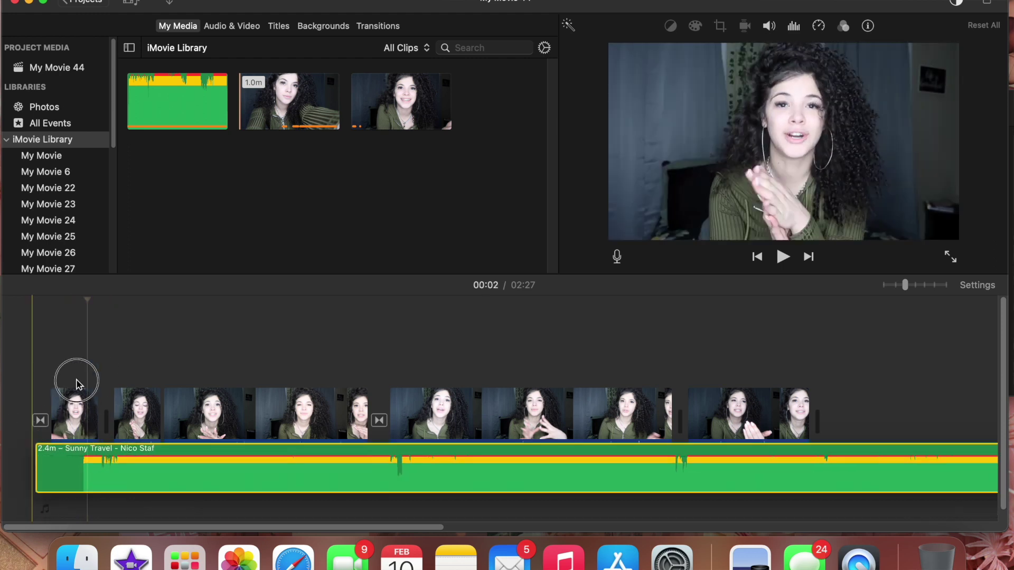
key("Down")
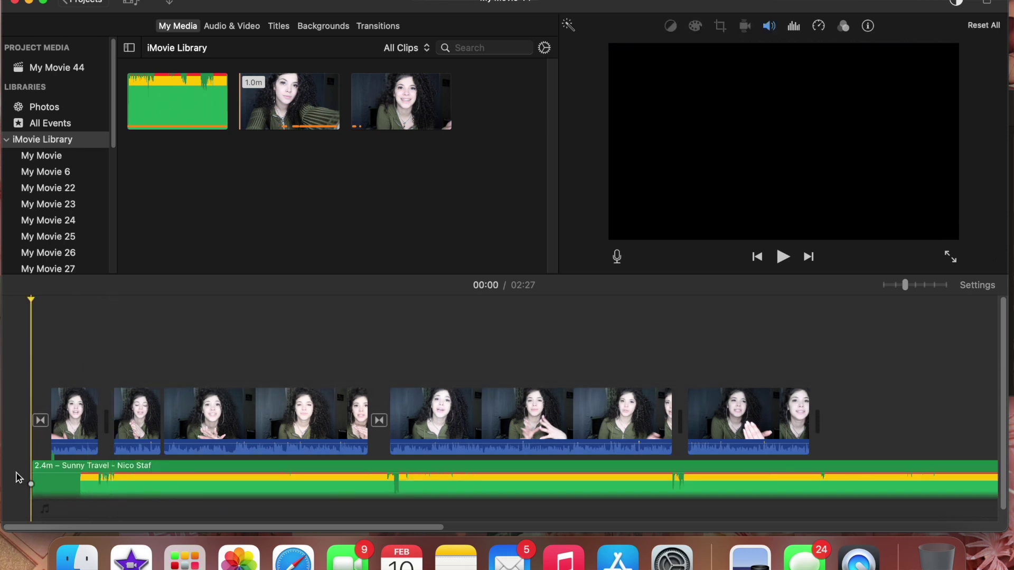
- Trim the start of the Sunny Travel music to about 2 s into the movie and lower its volume
left_click(34, 482)
left_click_drag(34, 483, 95, 483)
left_click(76, 475)
key("space")
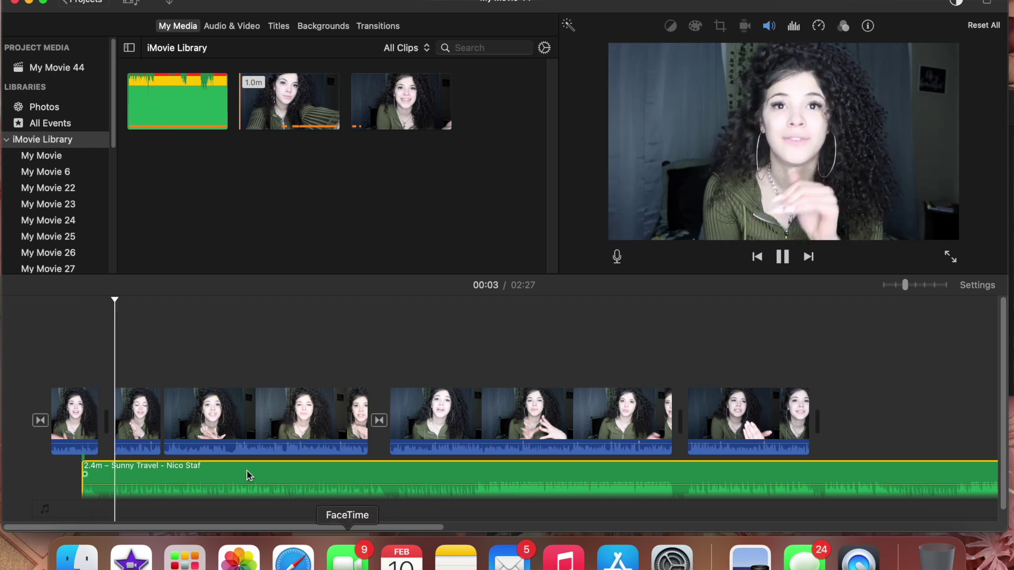
key("space")
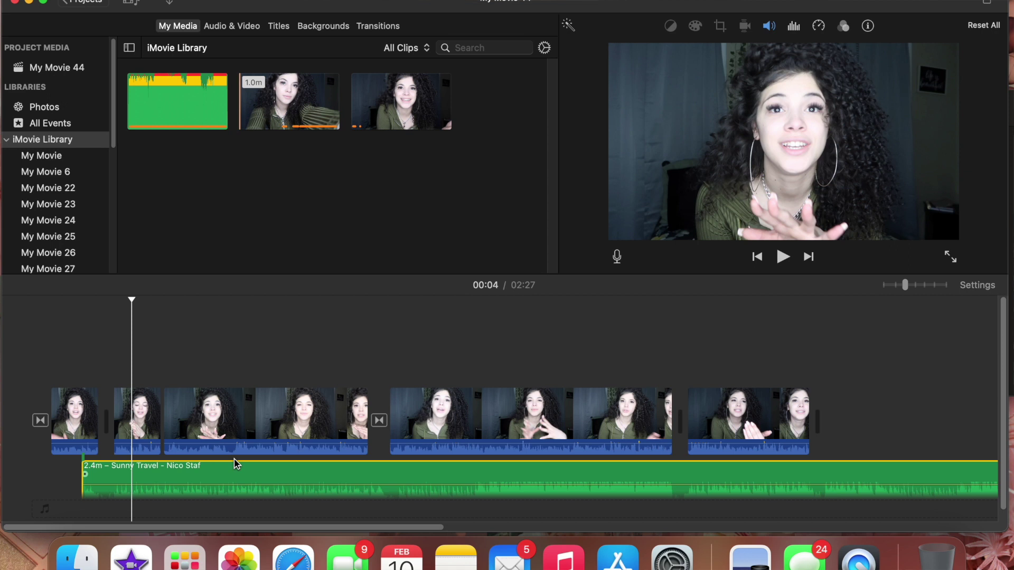
- Reduce the Sunny Travel music to a very quiet level and play back the opening clips
mouse_move(131, 478)
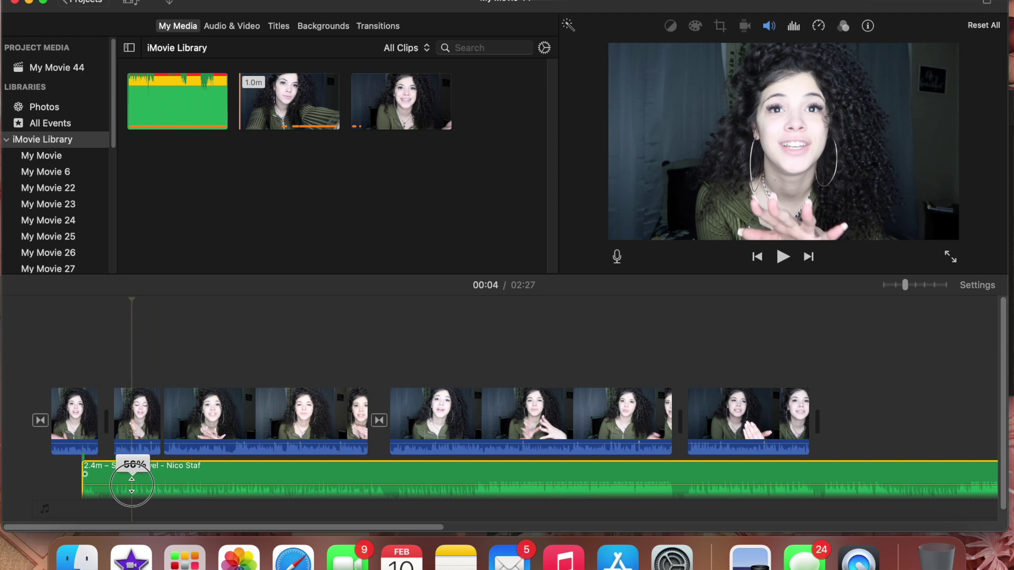
left_click_drag(131, 478, 132, 499)
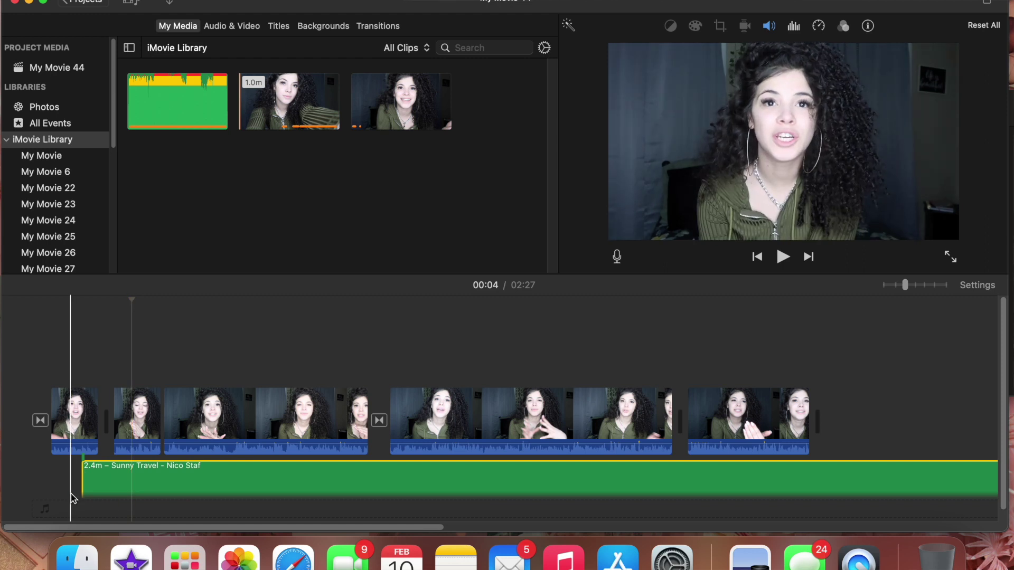
key("space")
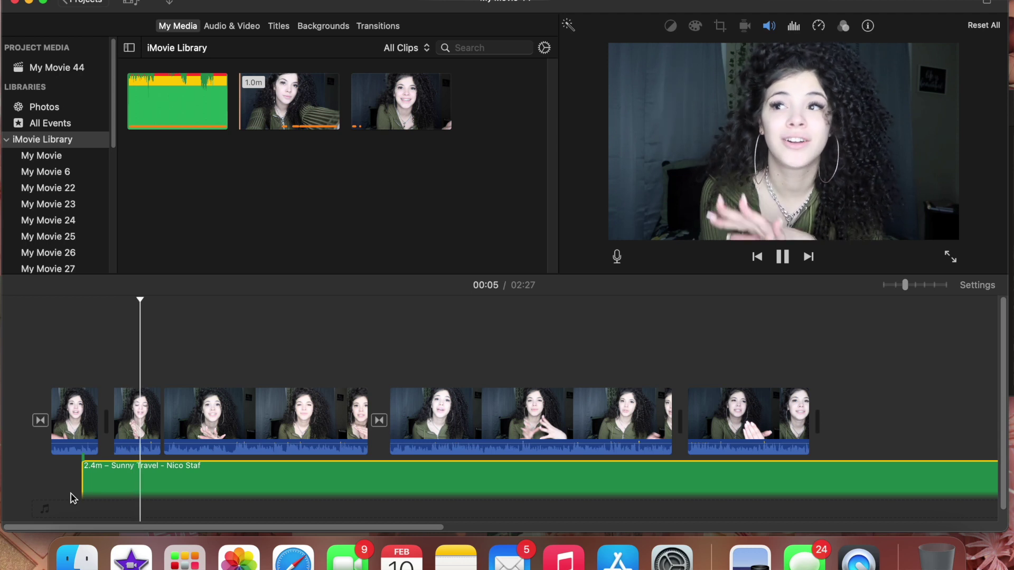
key("space")
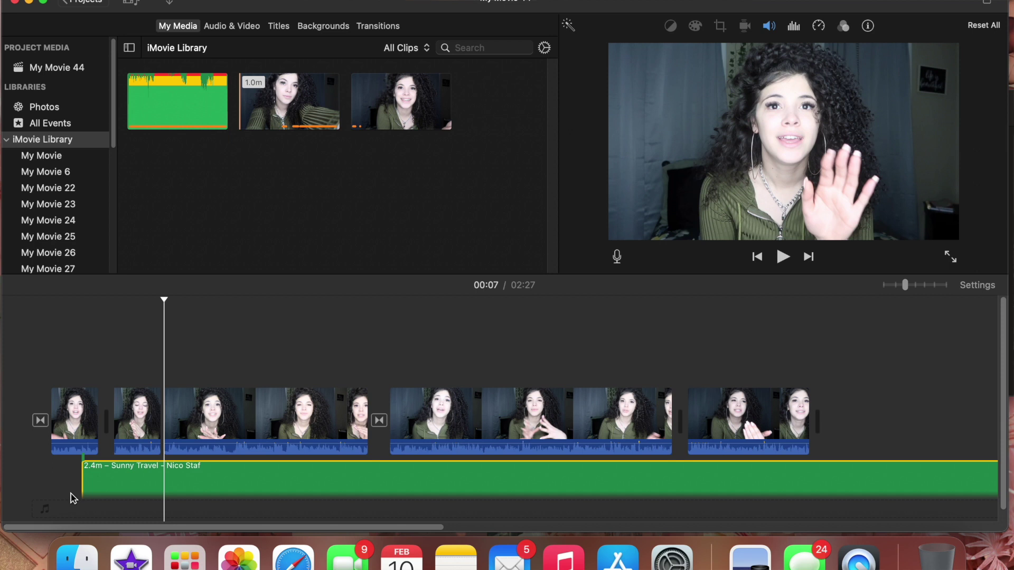
- Trim the end of the Sunny Travel music to the end of the last clip and add a Spin Out transition after that clip
left_click_drag(103, 526, 269, 526)
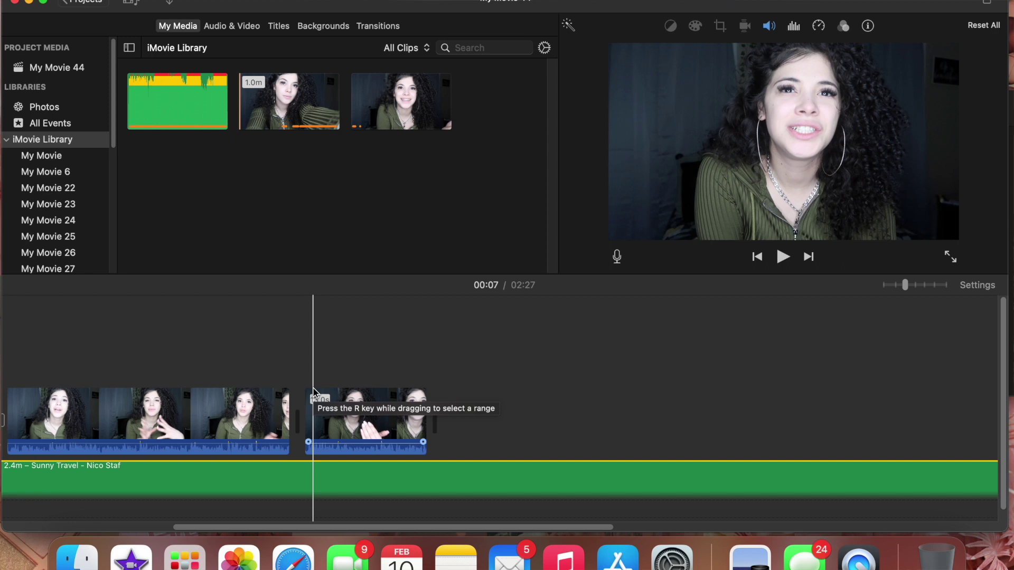
left_click(377, 26)
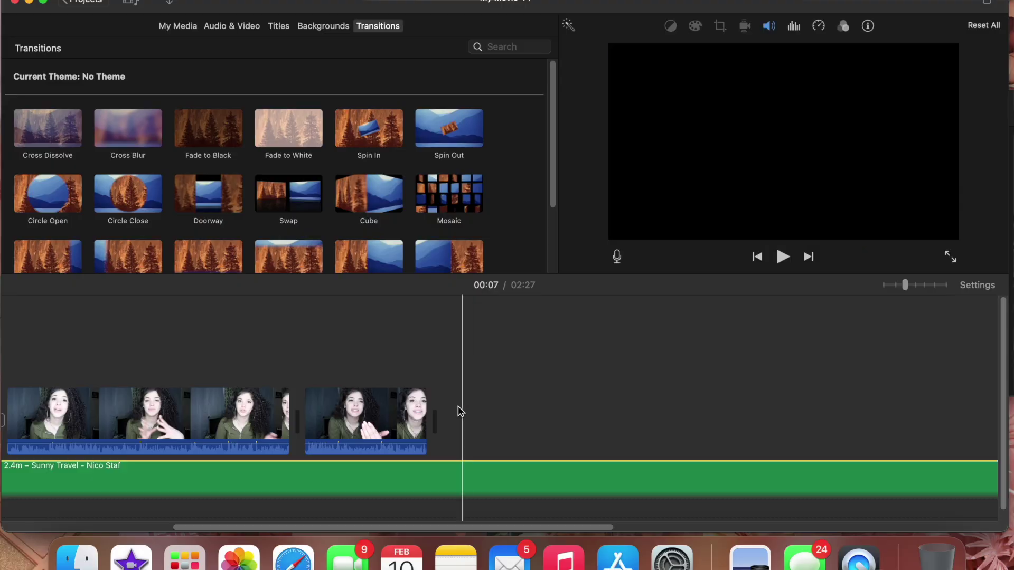
left_click(404, 407)
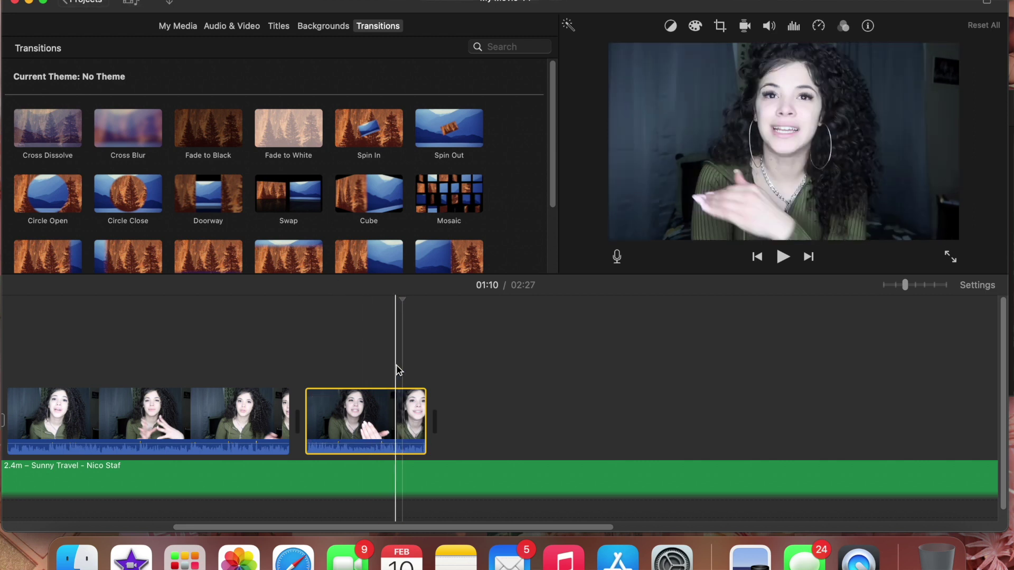
left_click_drag(458, 527, 616, 523)
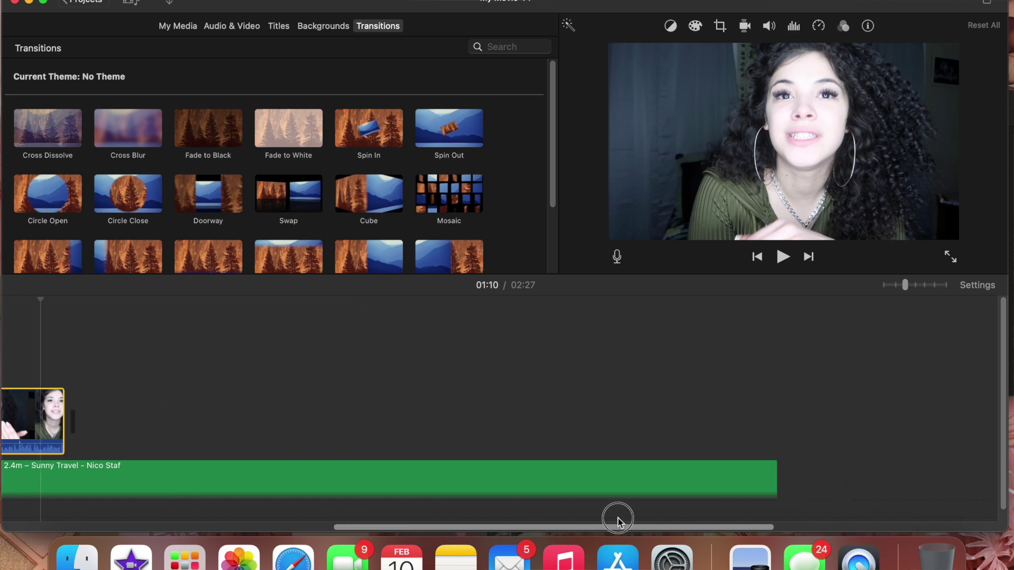
left_click(611, 486)
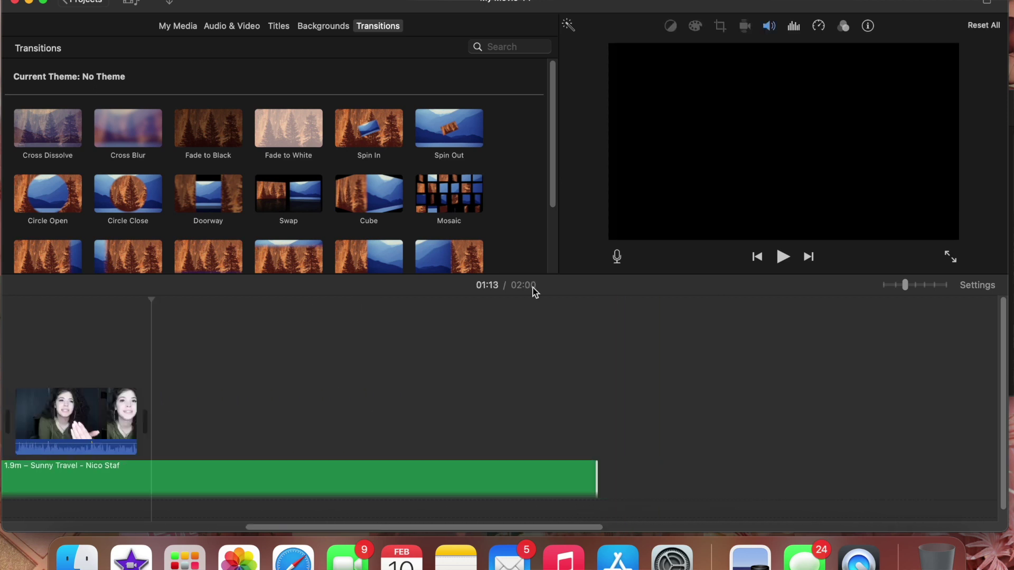
key("space")
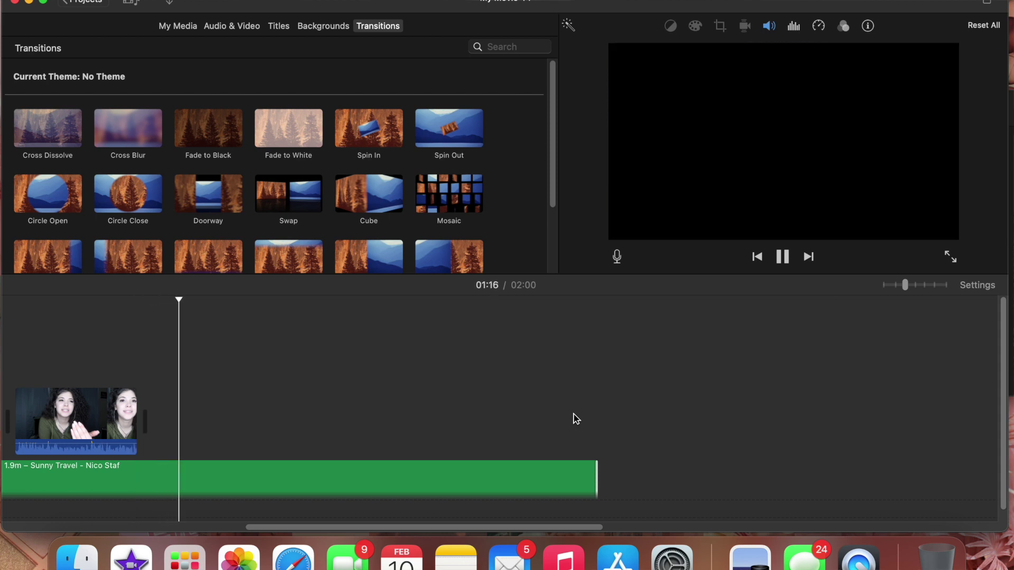
key("space")
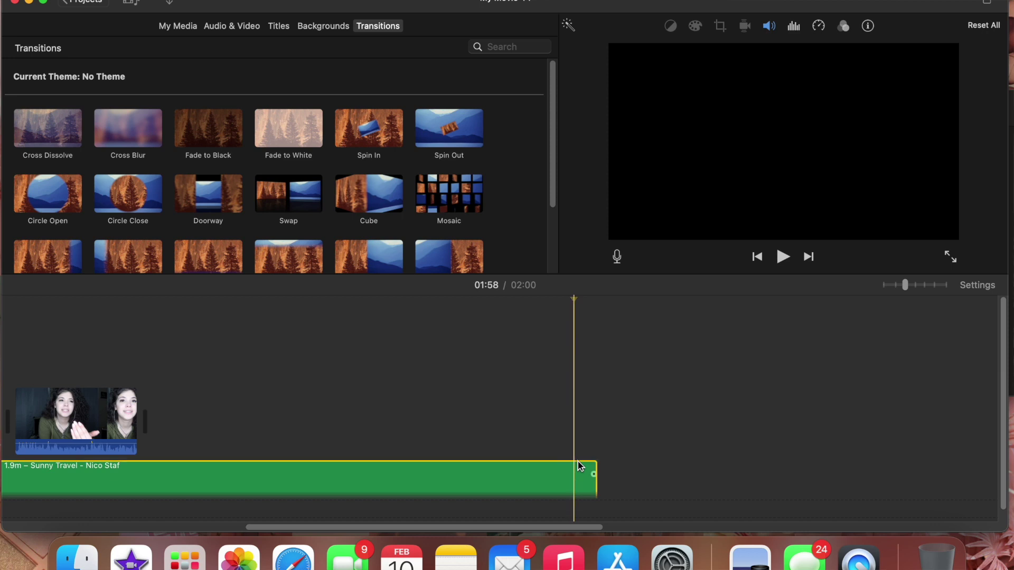
left_click_drag(596, 481, 139, 480)
left_click_drag(464, 130, 134, 419)
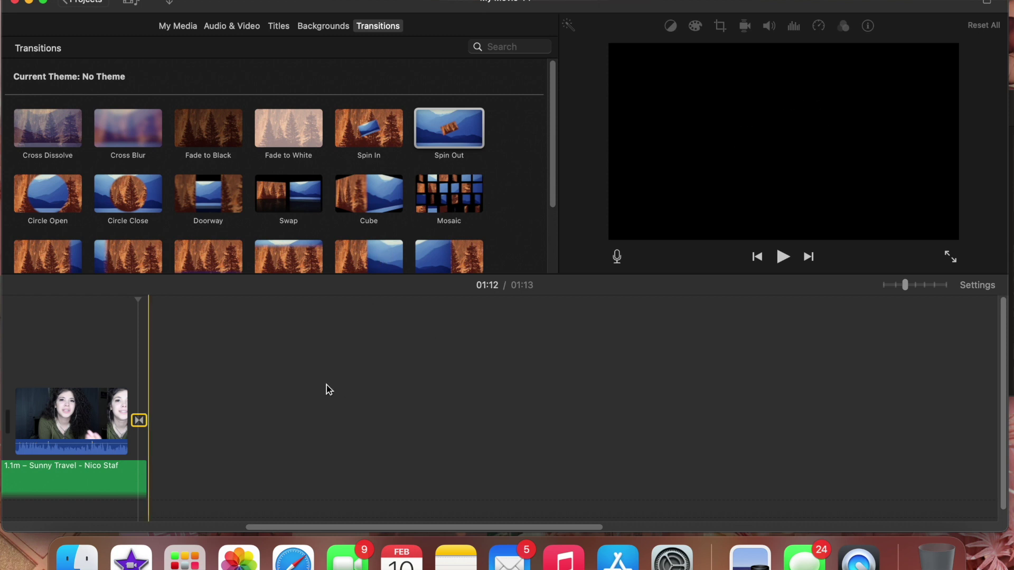
- Start a file export of the movie with 1080p resolution, High quality and Better Quality compression
left_click(94, 0)
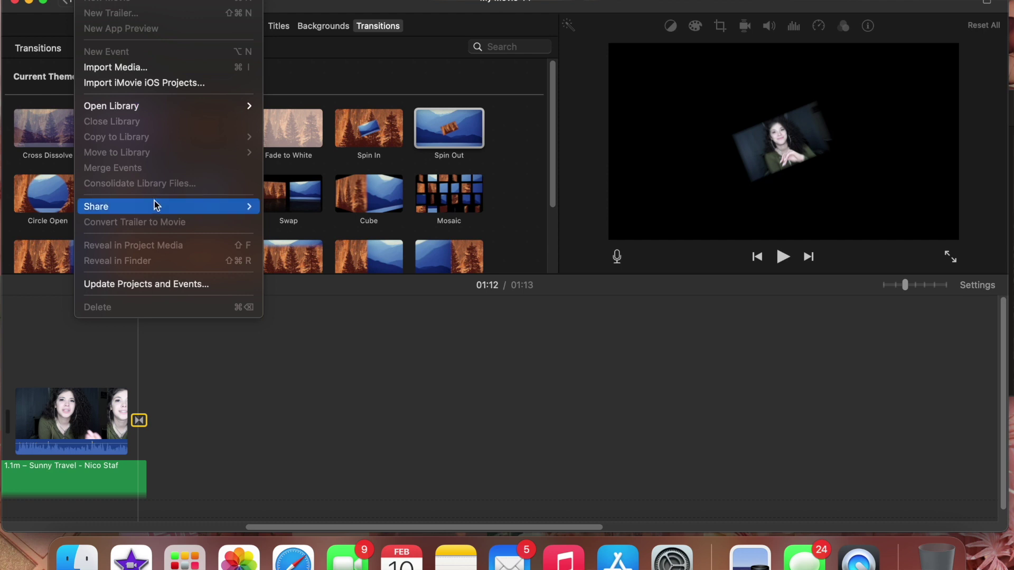
mouse_move(157, 207)
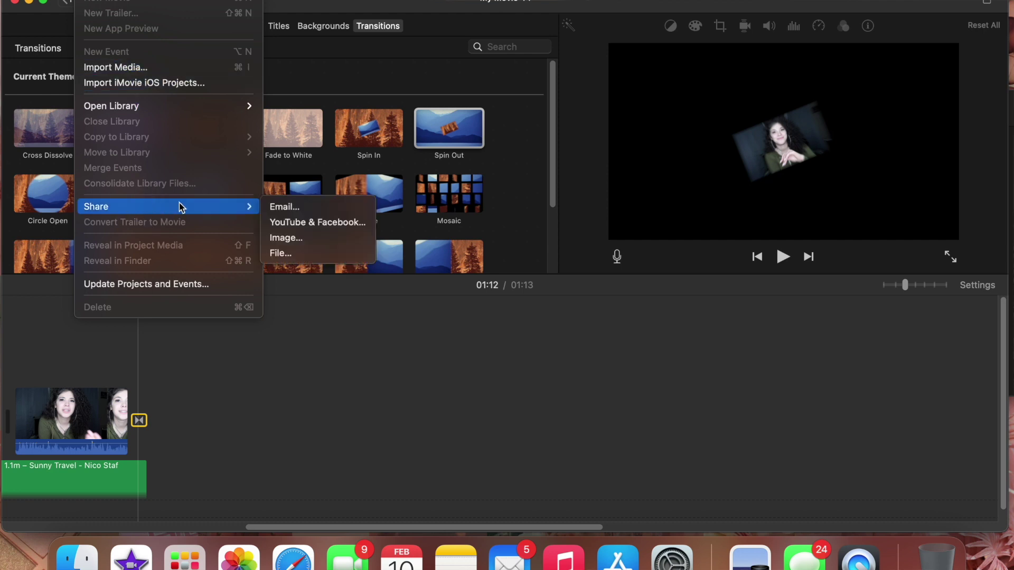
left_click(312, 254)
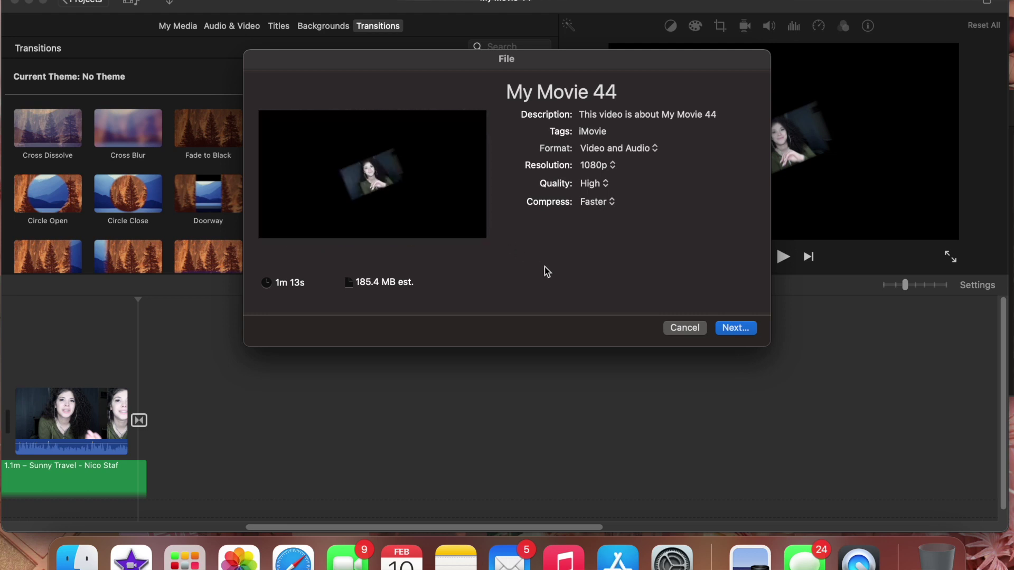
left_click(649, 101)
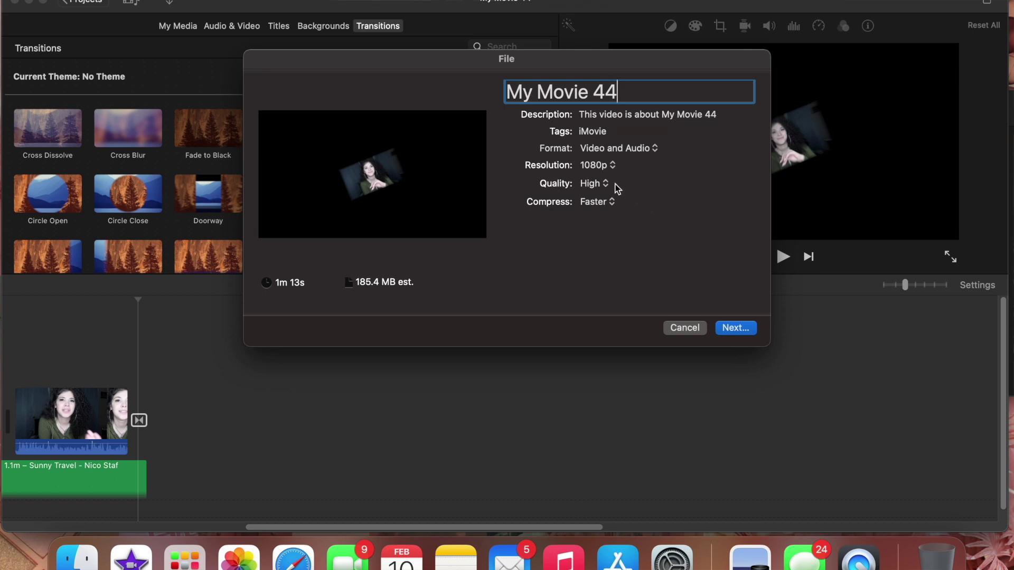
left_click(605, 170)
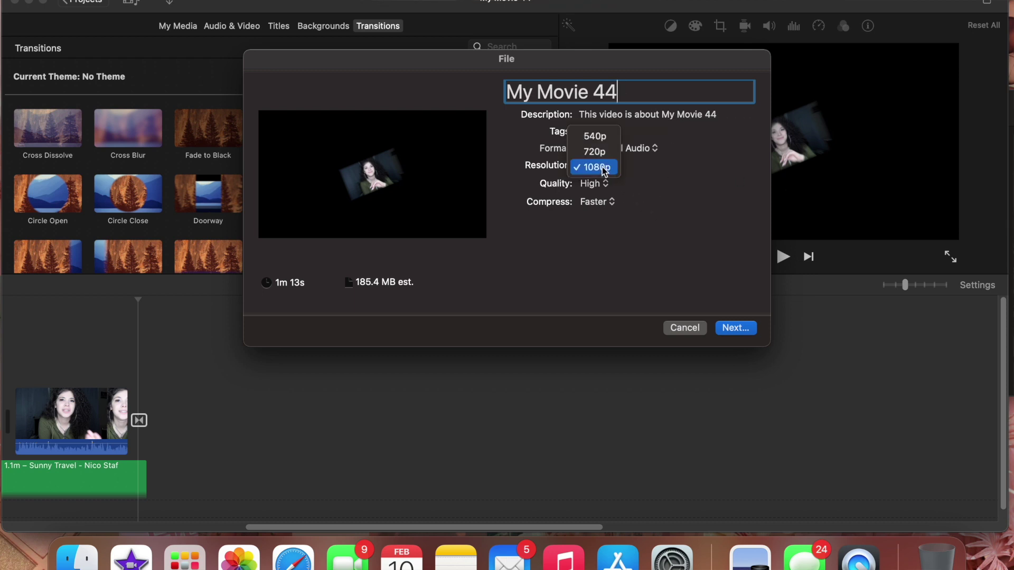
left_click(605, 168)
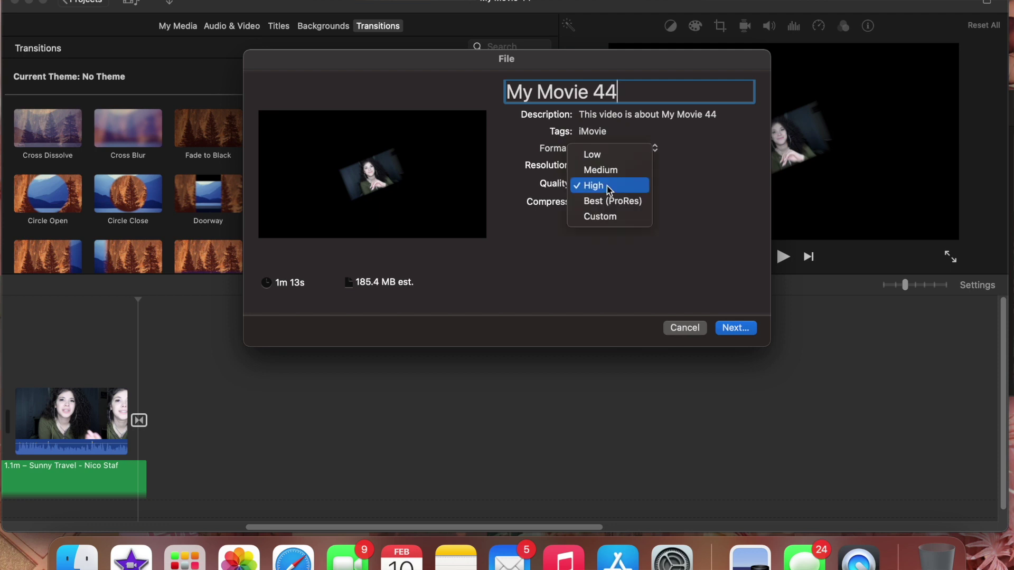
left_click(611, 189)
left_click(607, 205)
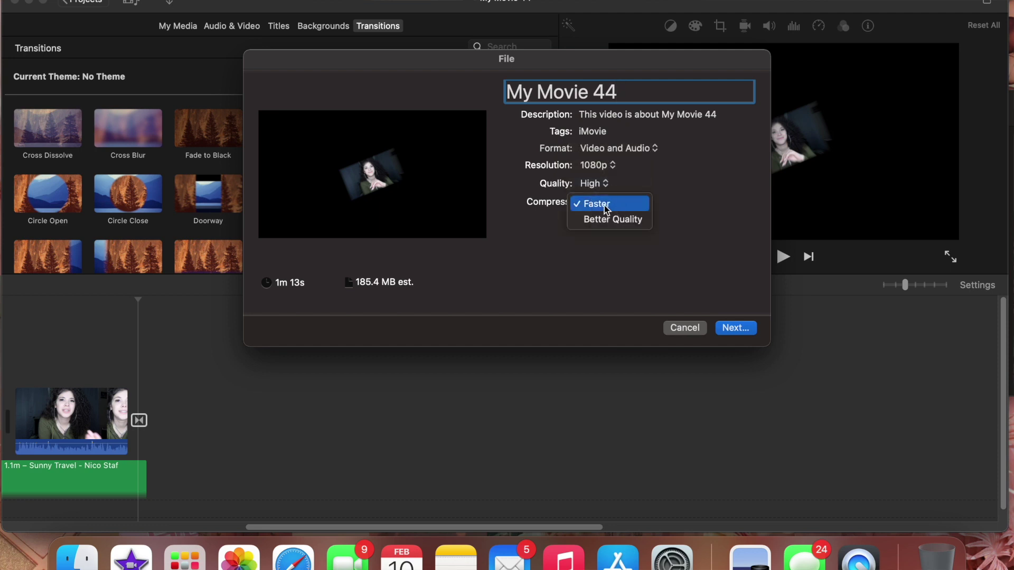
left_click(607, 218)
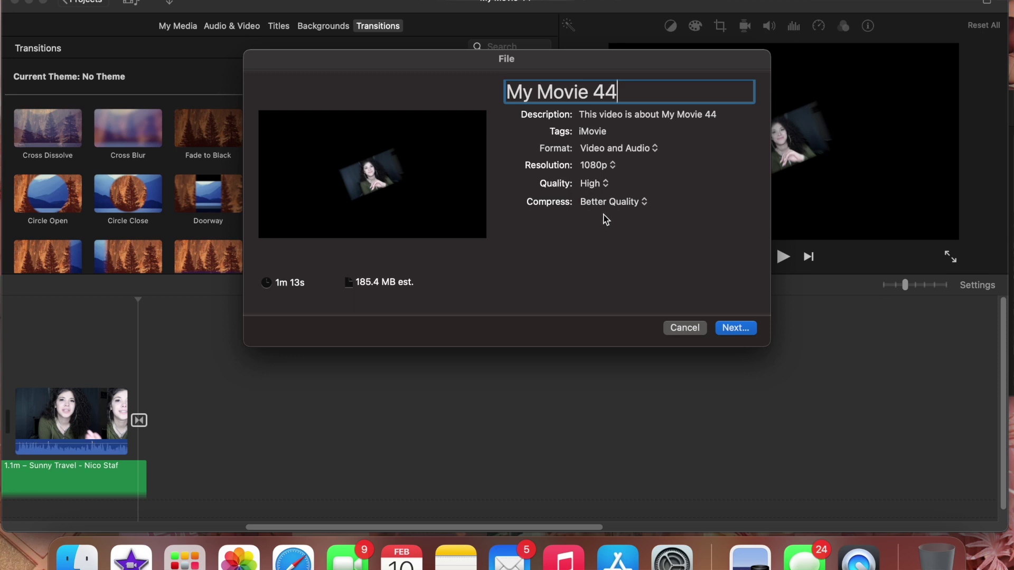
- Save the exported movie as My Movie 44 in the iCloud Desktop folder
left_click(733, 328)
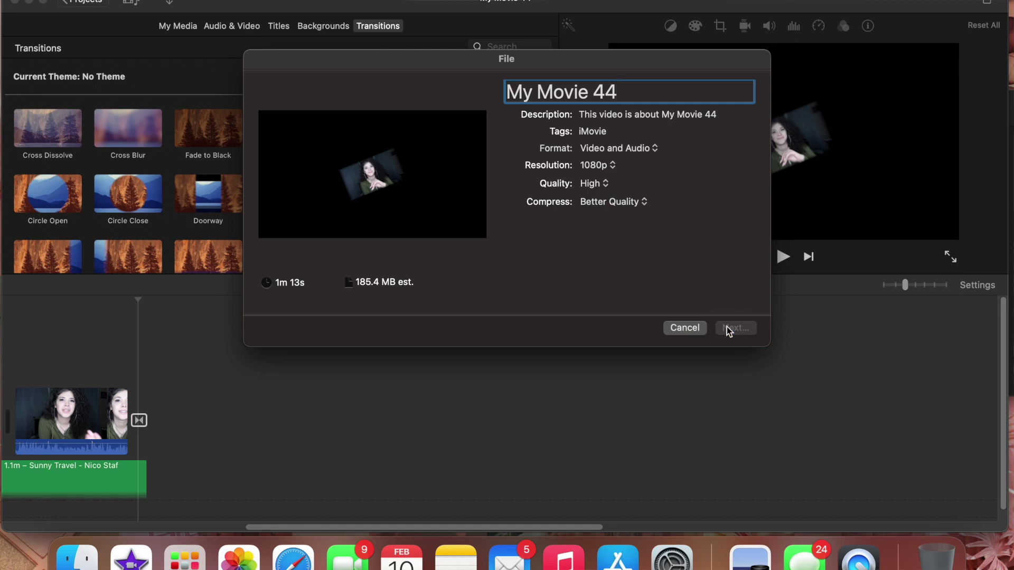
left_click(288, 242)
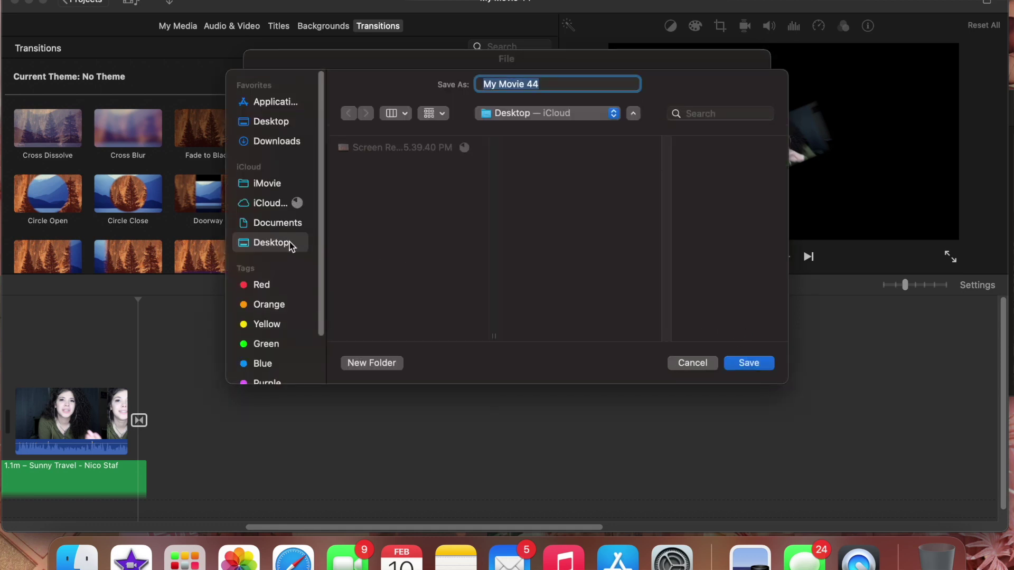
left_click(753, 365)
- Uncover the desktop by moving the editor window aside and closing the Downloads window, and view the export progress
left_click_drag(781, 5, 278, 11)
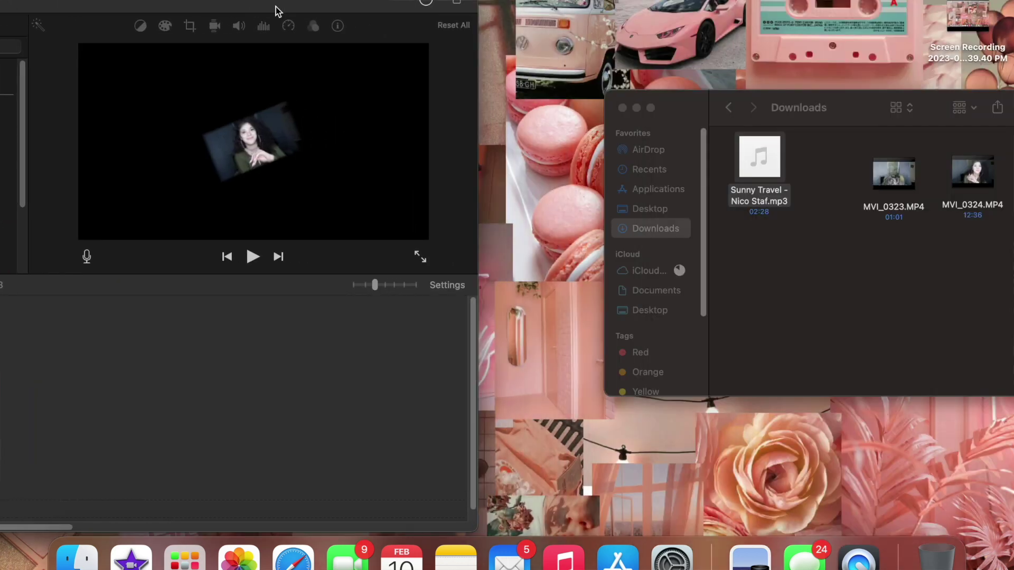
left_click(637, 108)
left_click(428, 3)
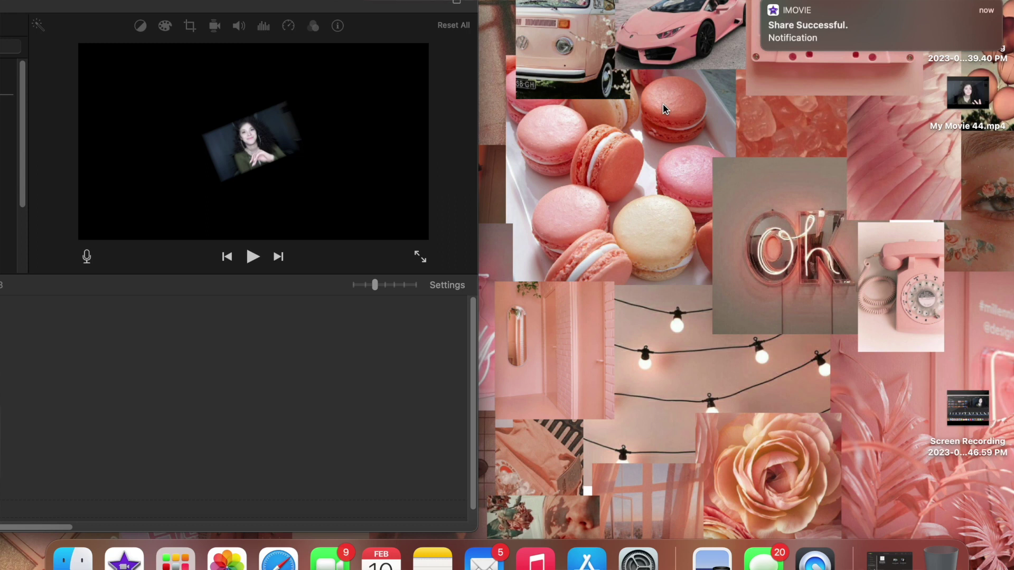
- Dismiss the share notification and close the iMovie window
mouse_move(819, 19)
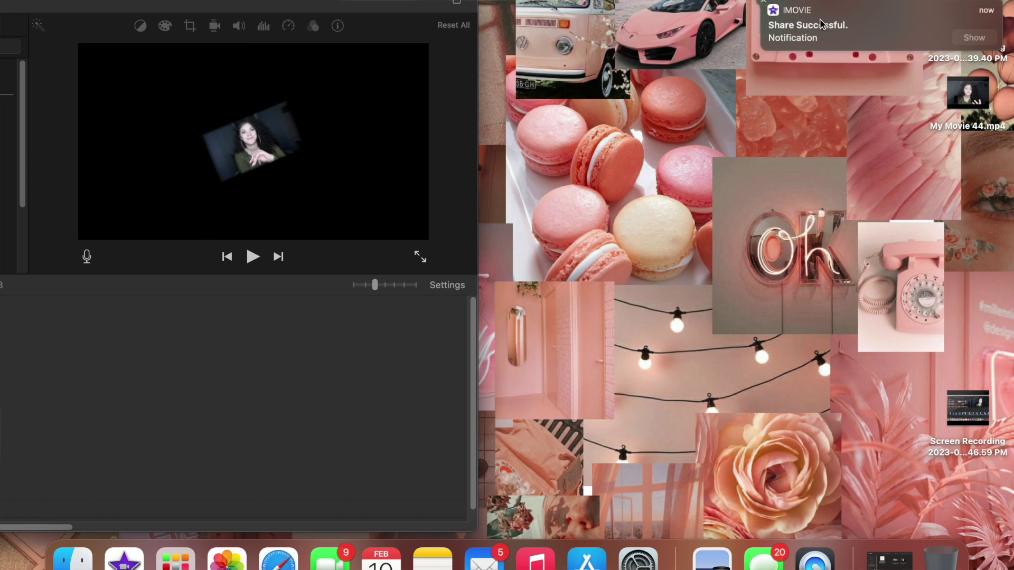
left_click(764, 2)
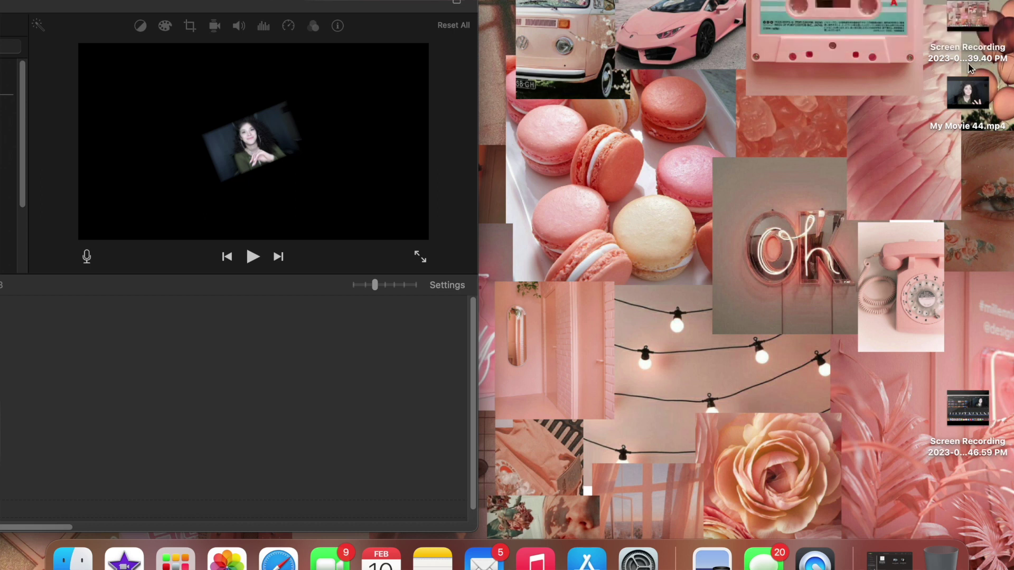
left_click_drag(319, 9, 866, 10)
left_click_drag(161, 7, 229, 5)
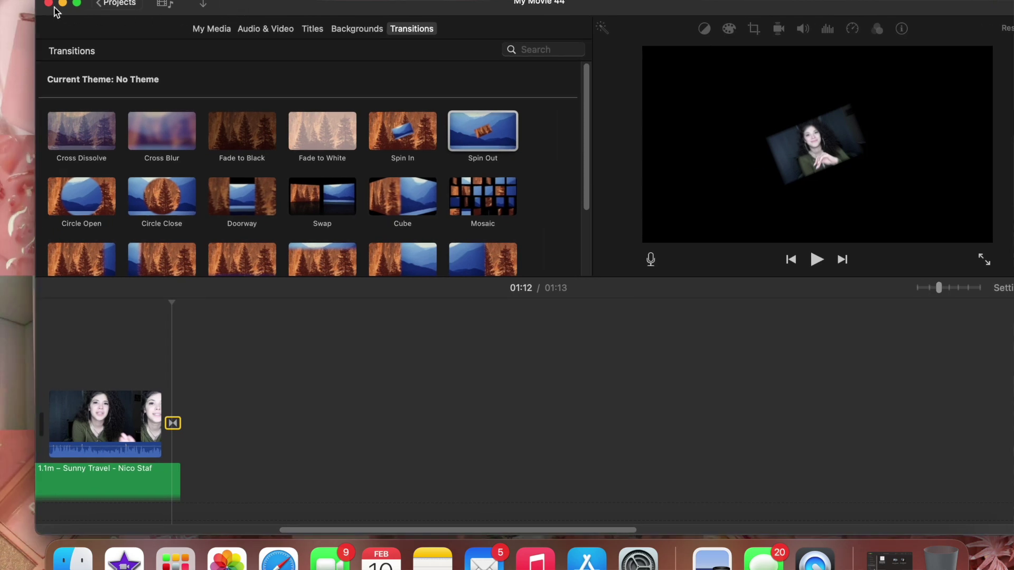
left_click(50, 6)
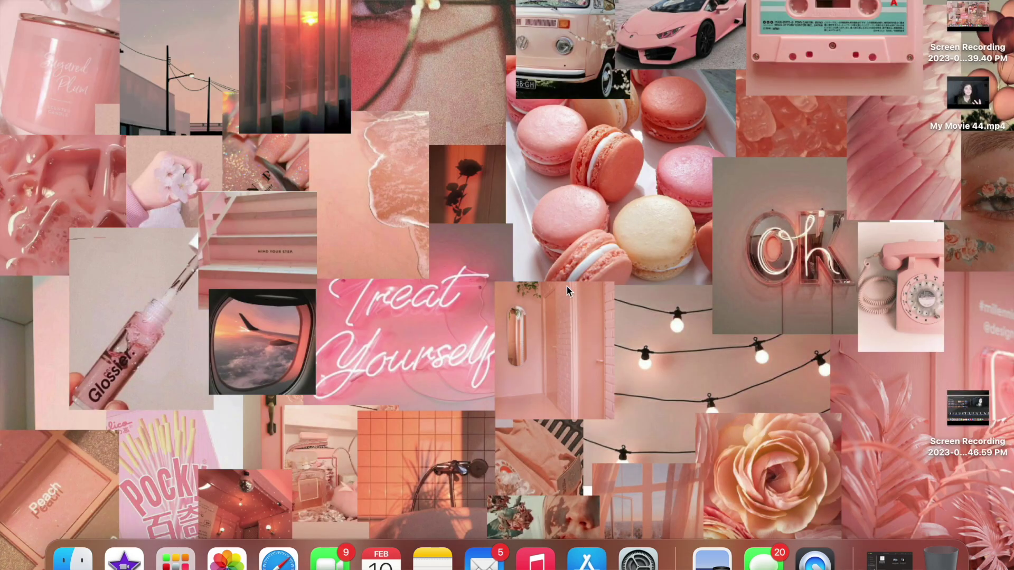
- Switch to Safari and open youtube.com
left_click(278, 557)
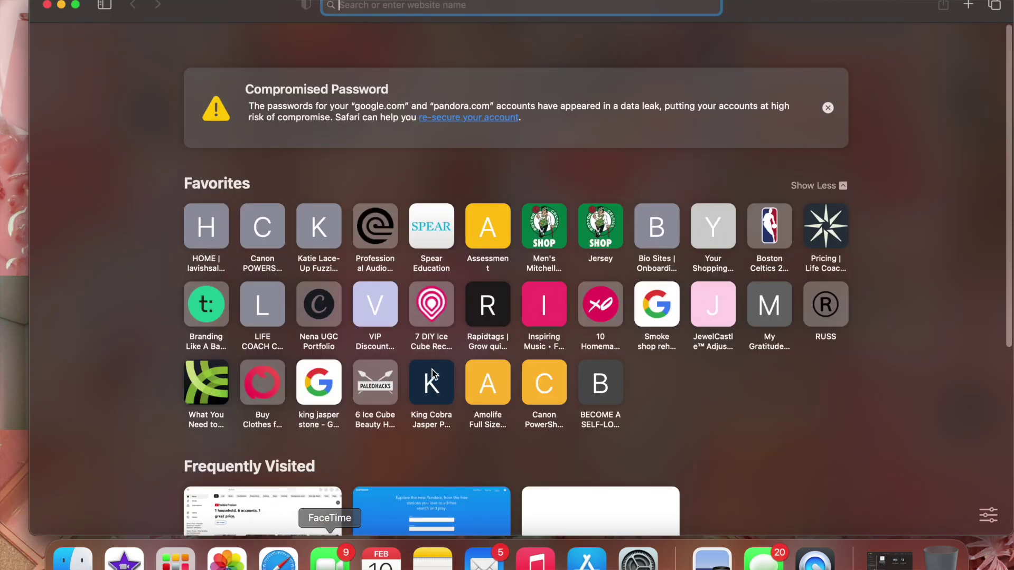
type("youtube.com")
key("Return")
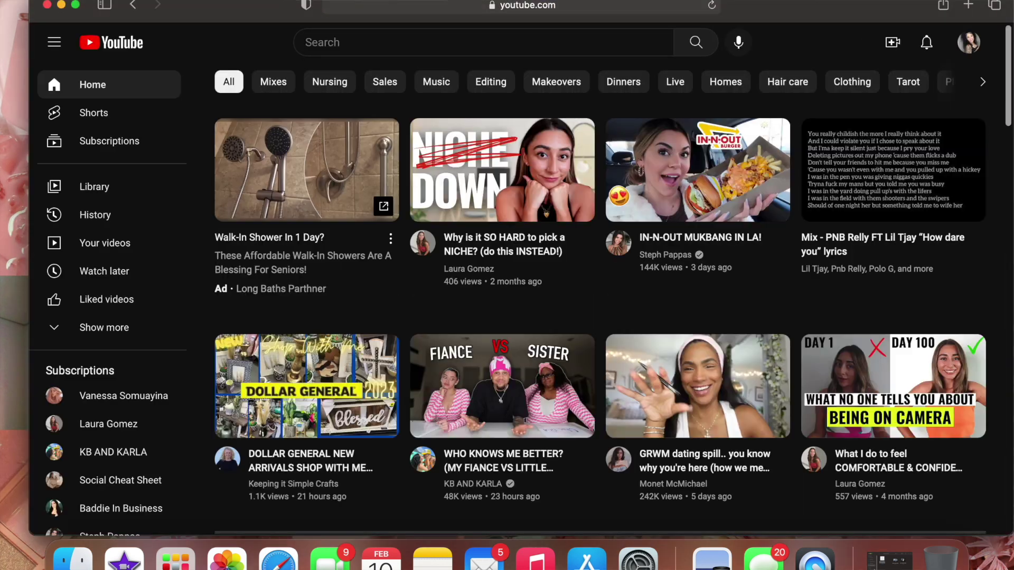
- Start a YouTube video upload with My Movie 44.mp4 from the desktop
left_click_drag(728, 9, 642, 10)
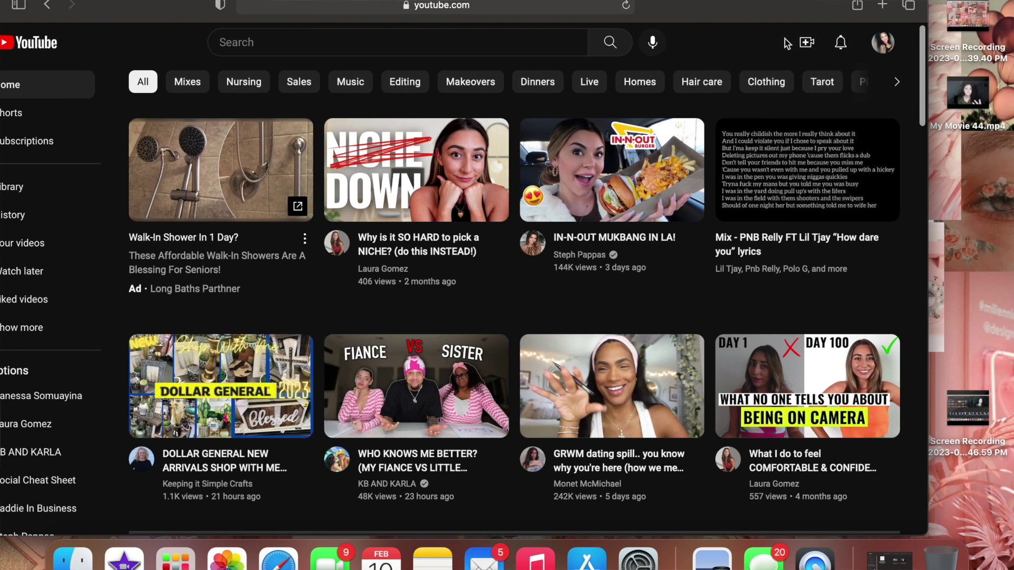
left_click(812, 45)
left_click(812, 44)
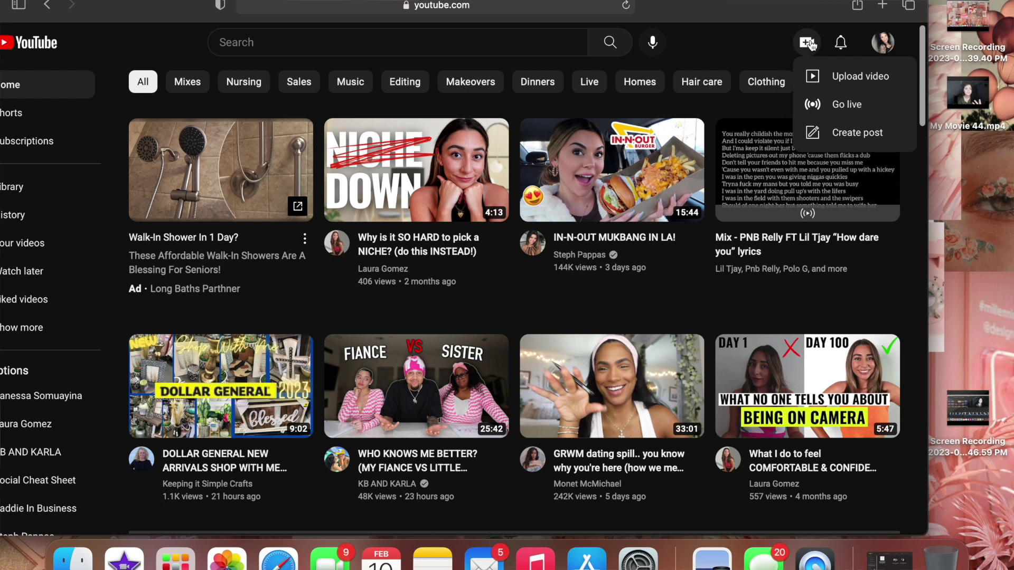
left_click(822, 73)
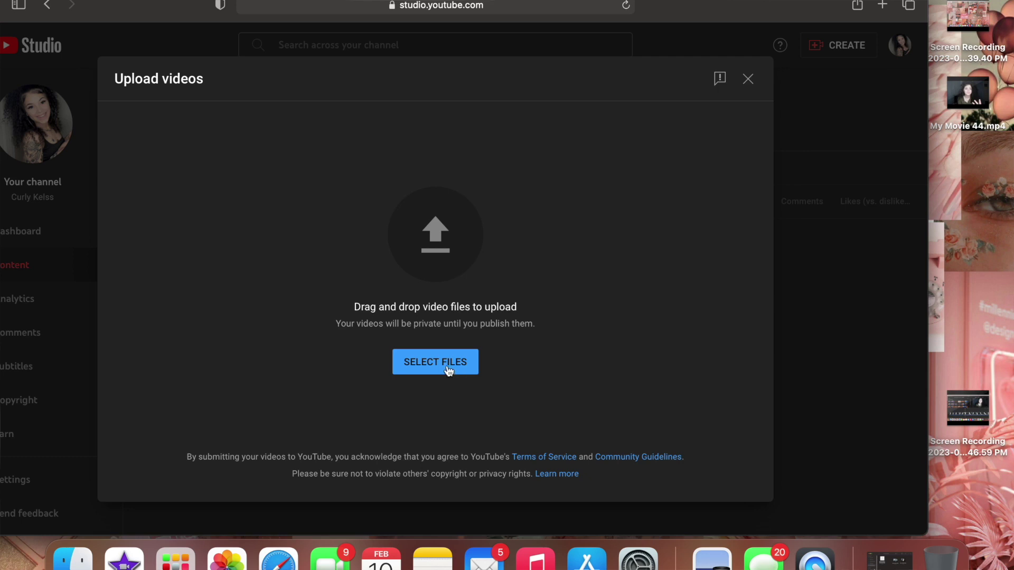
left_click_drag(983, 93, 474, 269)
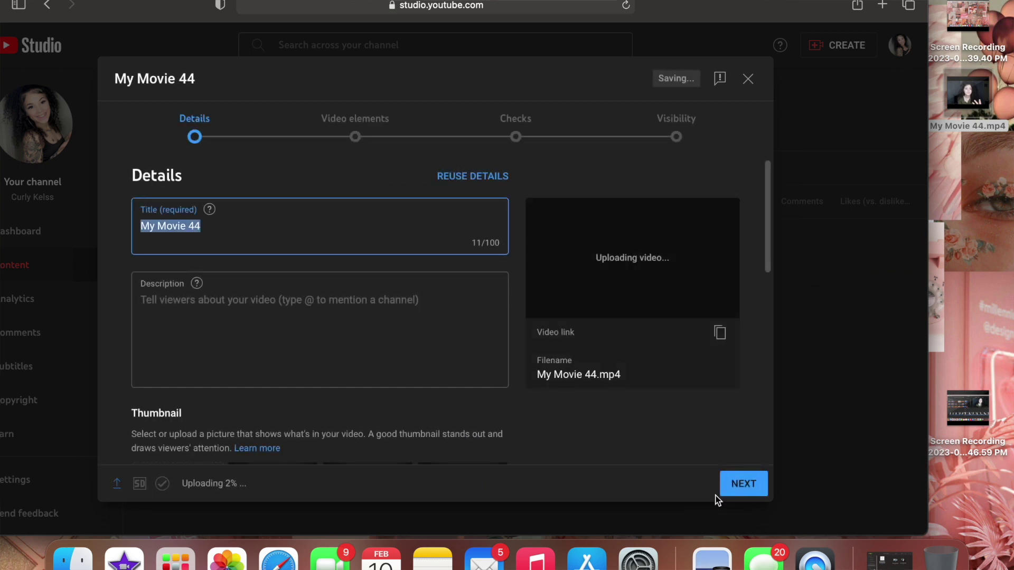
- Leave the upload details, cancel the My Movie 44 upload and close the browser window
left_click(749, 78)
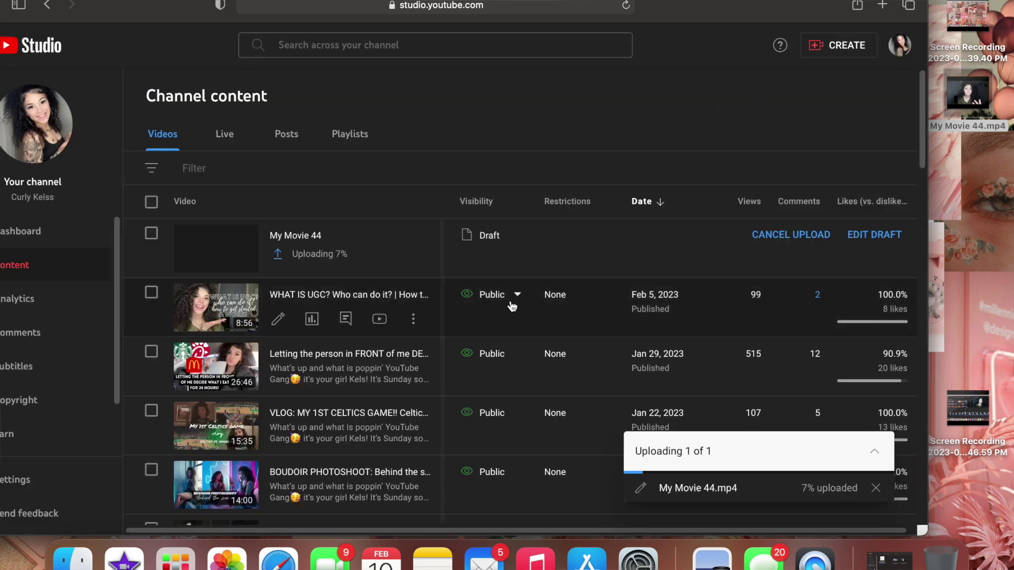
left_click_drag(58, 18, 133, 17)
left_click(858, 235)
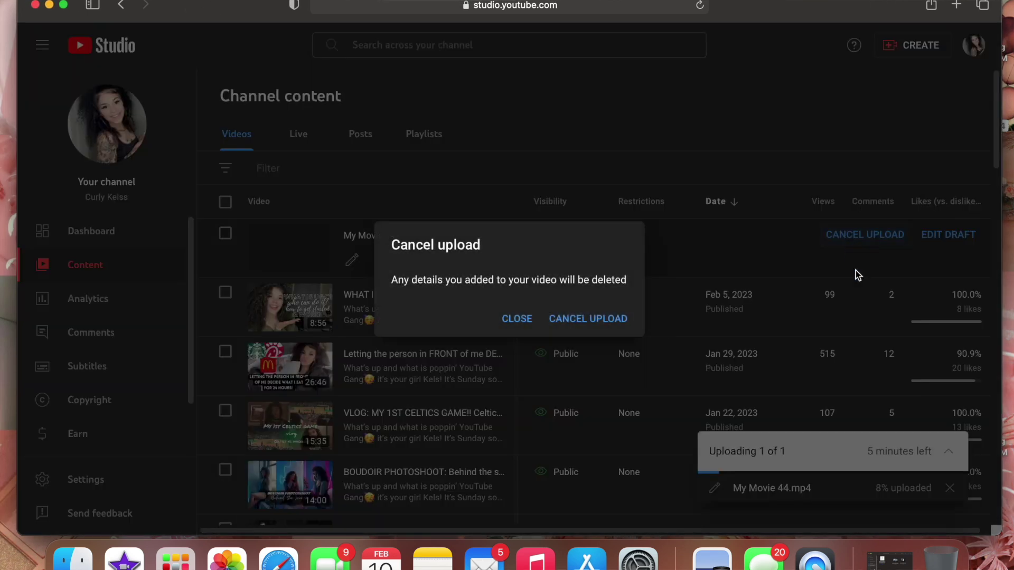
left_click(572, 319)
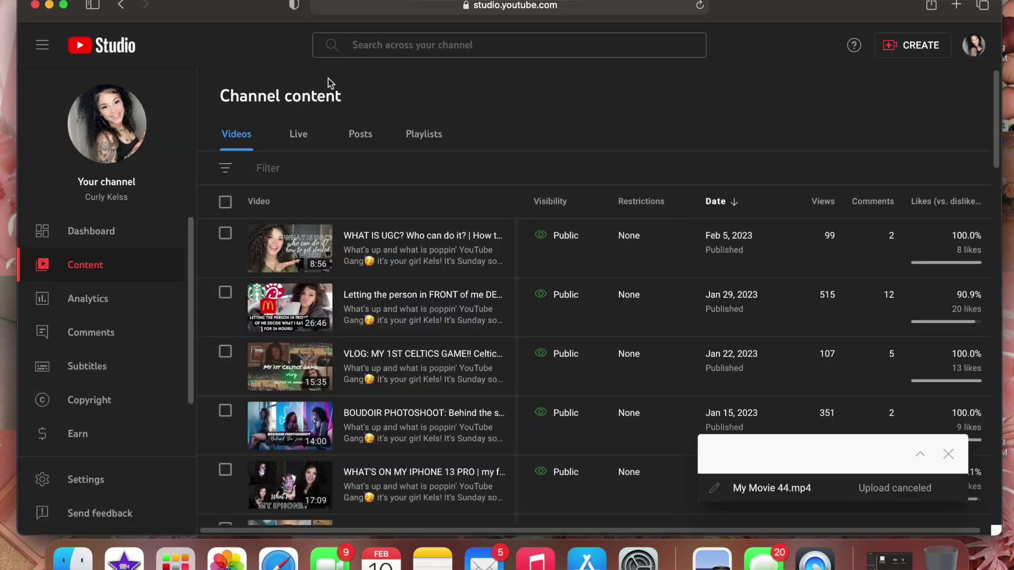
left_click(34, 5)
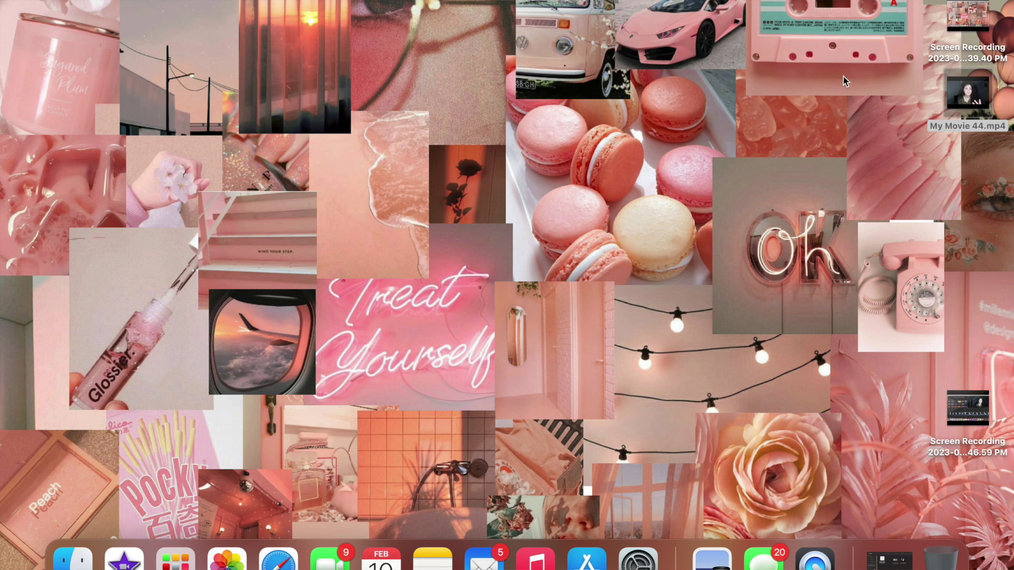
- Permanently delete My Movie 44.mp4 from the desktop through the Trash and move the lower screen recording file up into its place
left_click_drag(961, 128, 950, 560)
left_click_drag(968, 407, 964, 98)
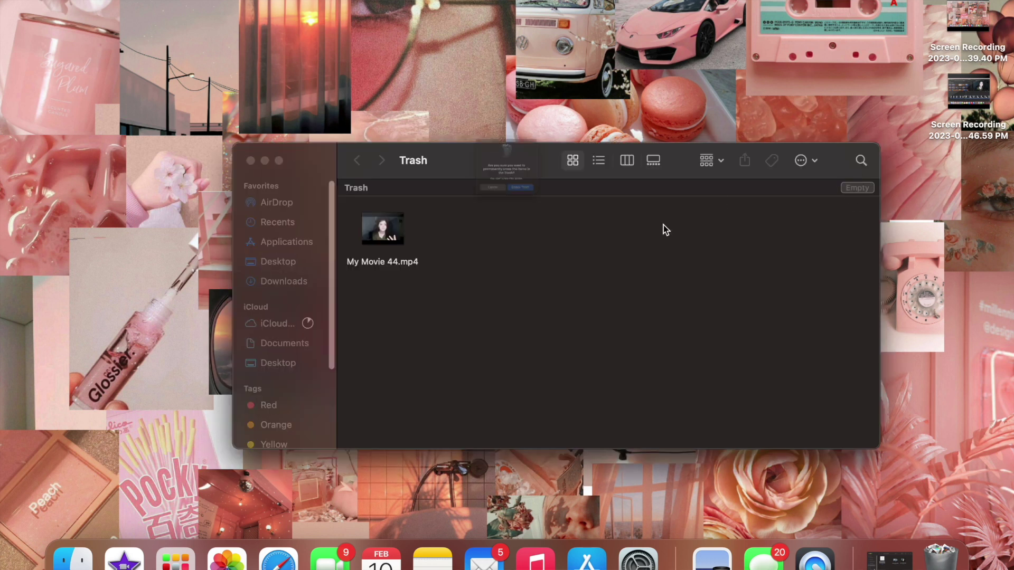
key("super+shift+BackSpace")
left_click(561, 230)
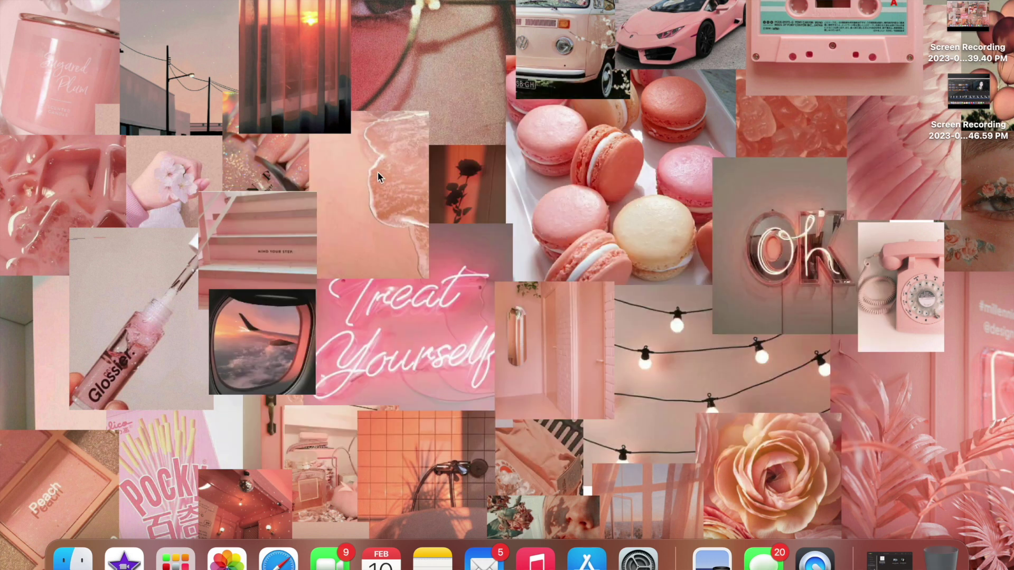